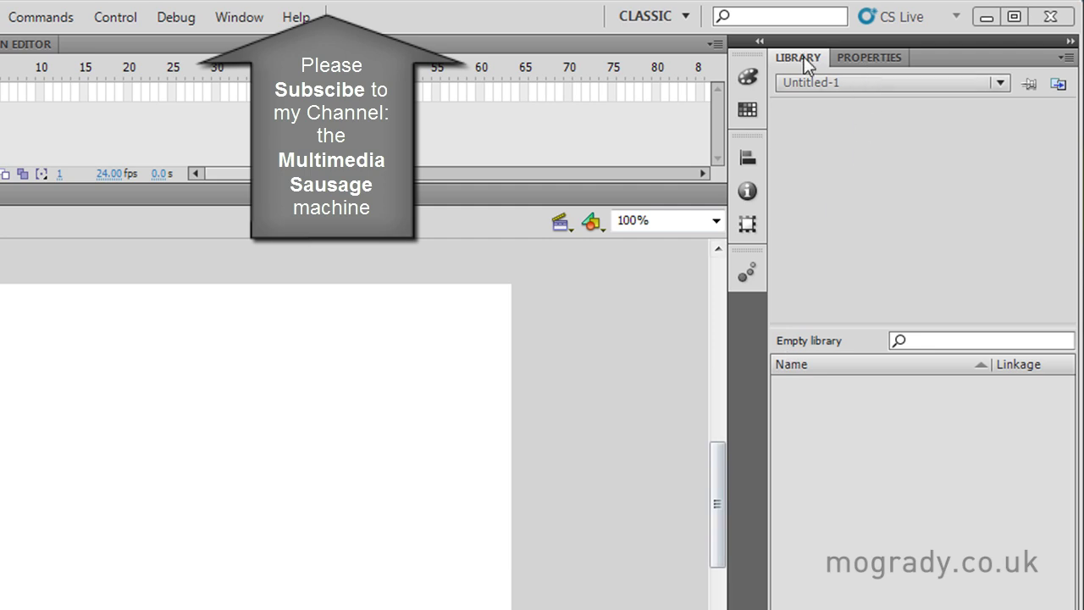
# Create a new symbol of type Button named "play".
pyautogui.click(861, 56)
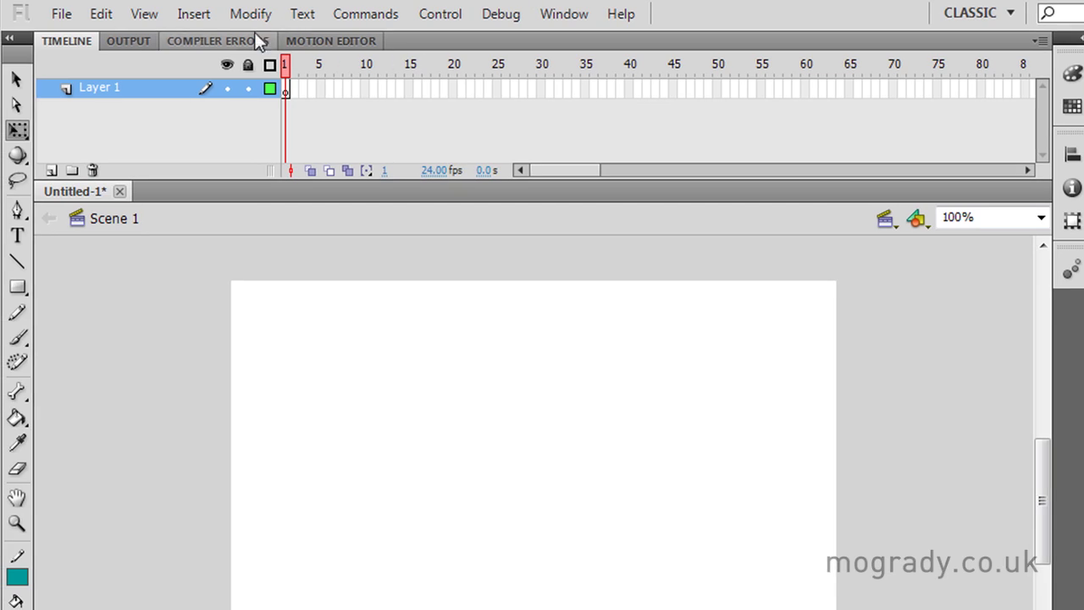
pyautogui.click(194, 14)
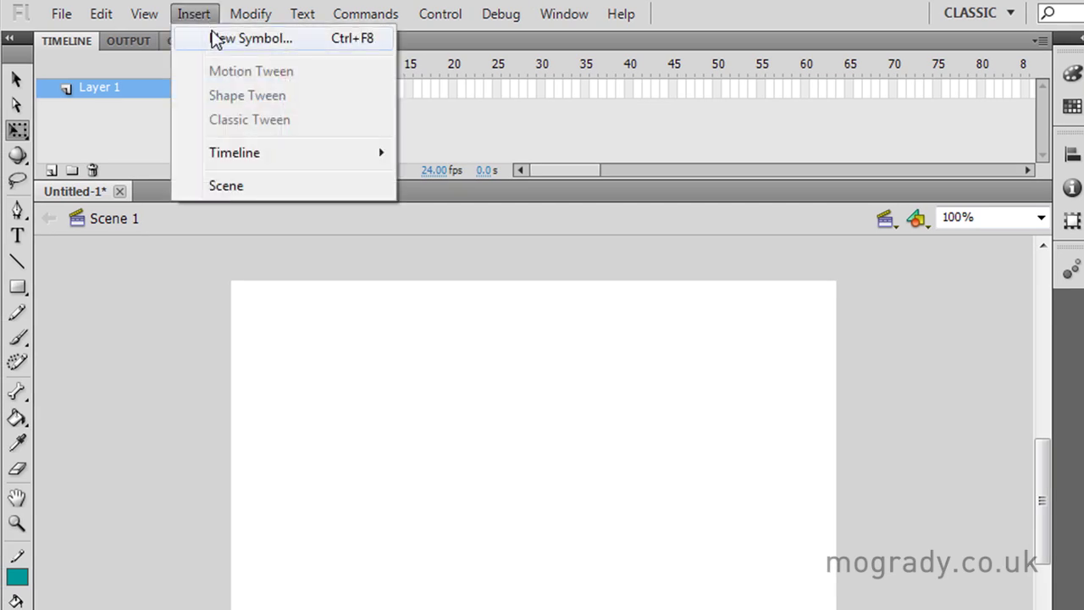
pyautogui.click(221, 39)
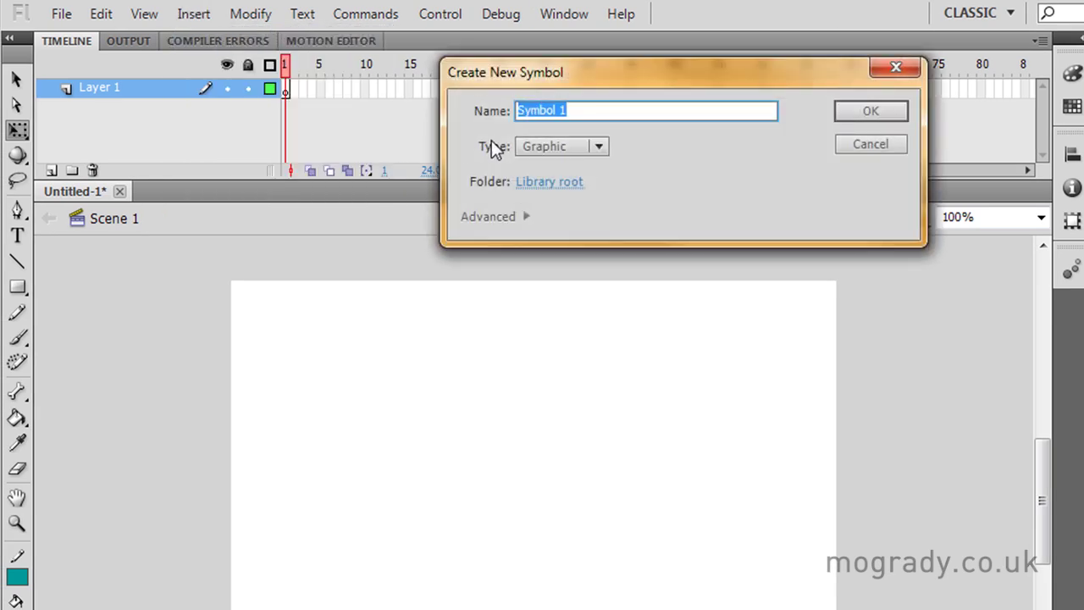
pyautogui.click(600, 147)
pyautogui.click(581, 200)
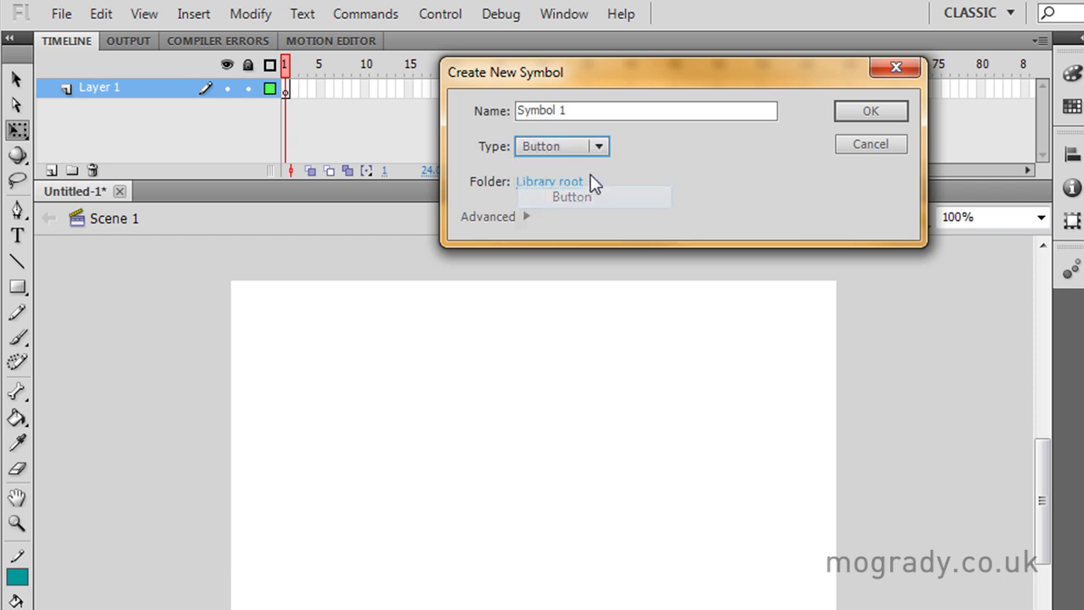
pyautogui.moveTo(579, 117); pyautogui.dragTo(494, 112)
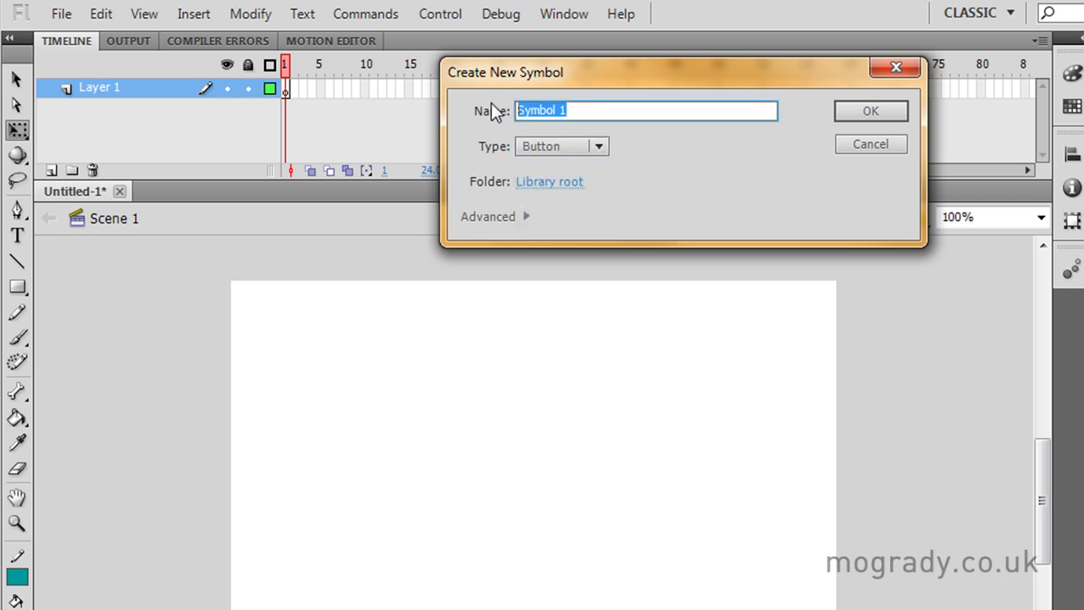
pyautogui.write('play')
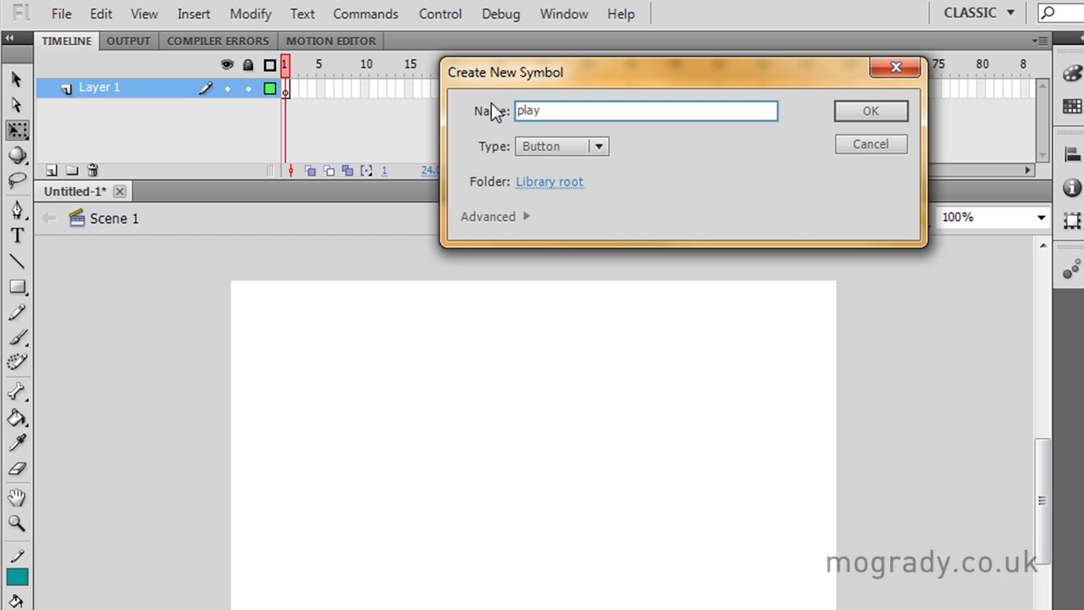
pyautogui.click(874, 113)
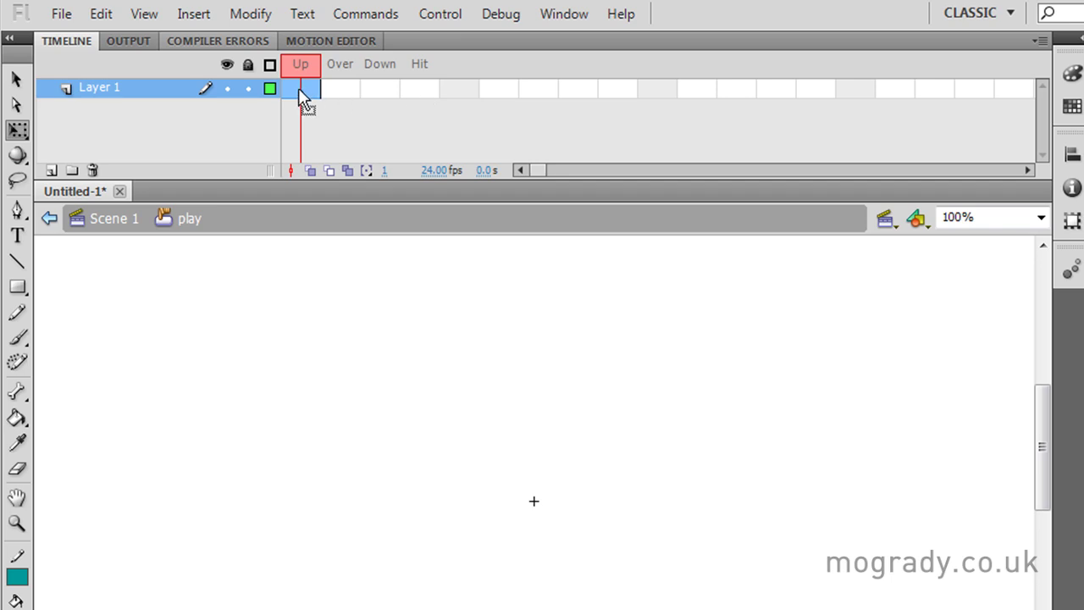
# Rename the button's existing layer "background" and add two layers above it named "text" and "audio".
pyautogui.doubleClick(102, 88)
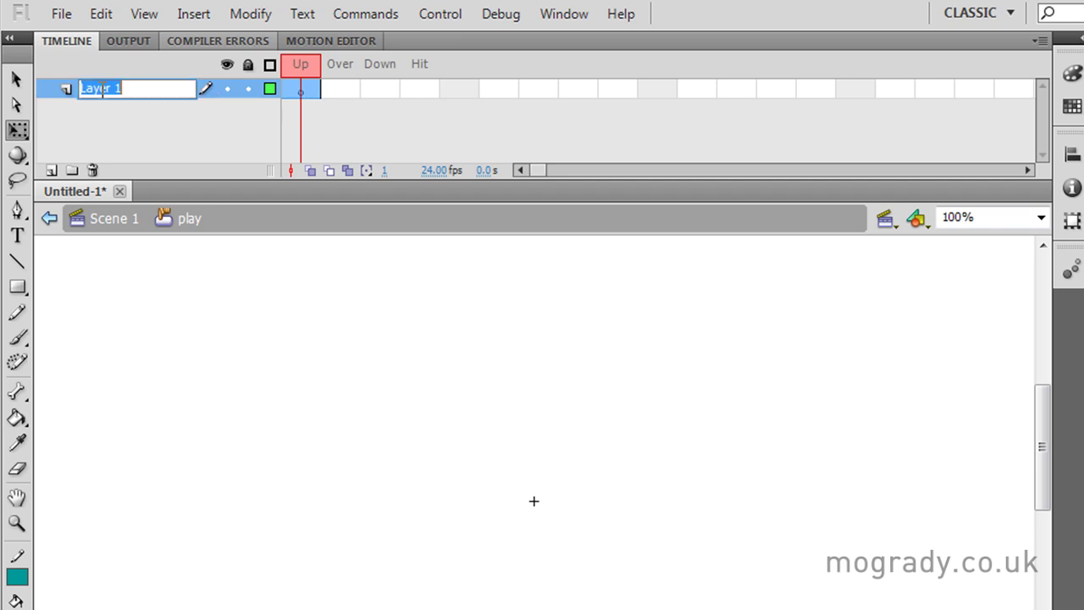
pyautogui.write('background')
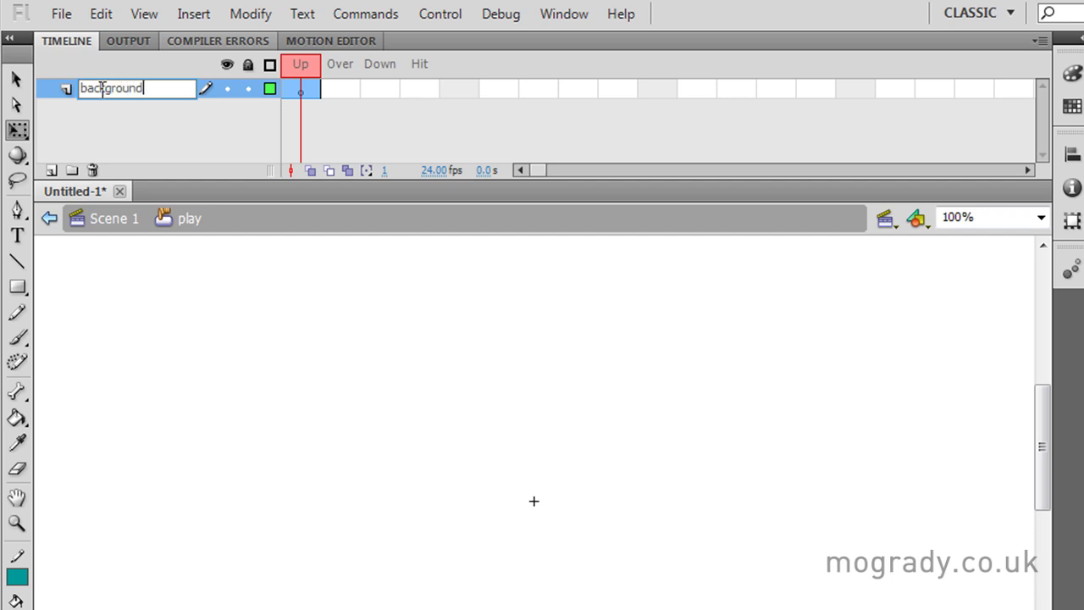
pyautogui.click(50, 170)
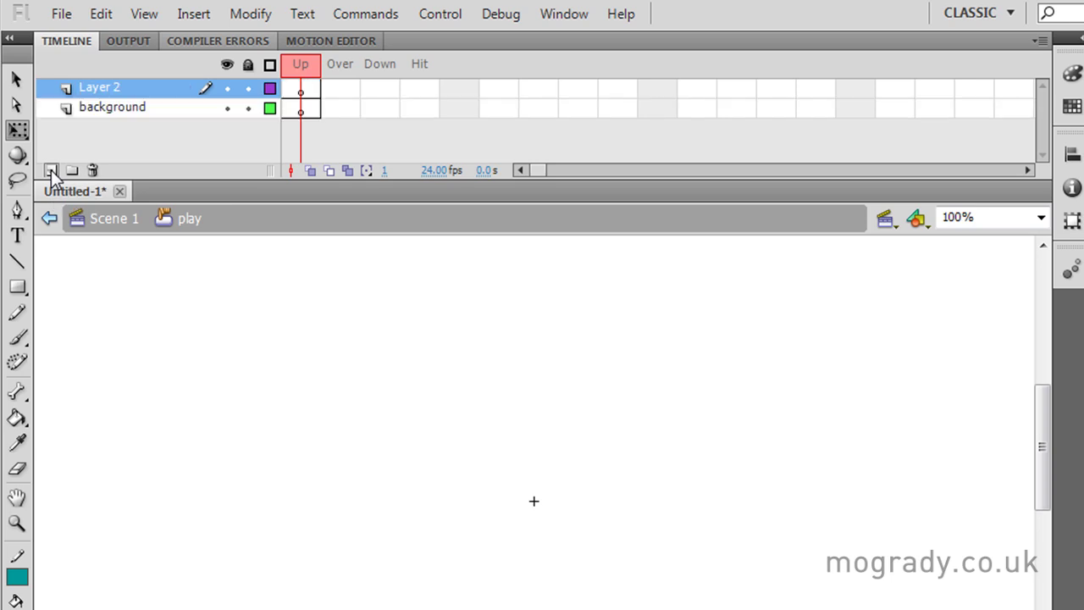
pyautogui.doubleClick(100, 89)
pyautogui.write('text')
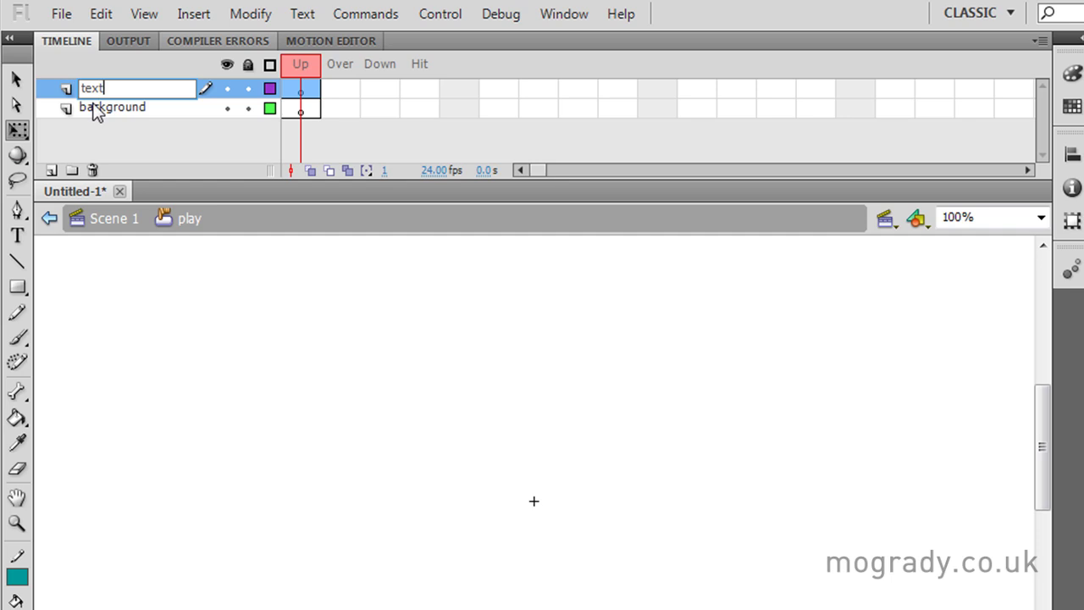
pyautogui.click(50, 170)
pyautogui.doubleClick(93, 88)
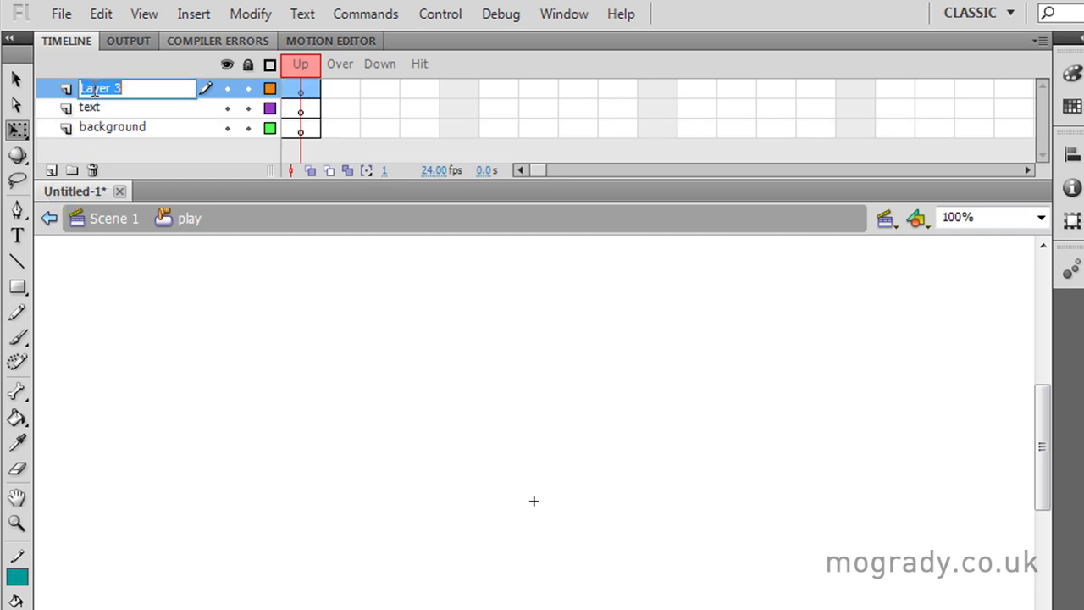
pyautogui.write('audio')
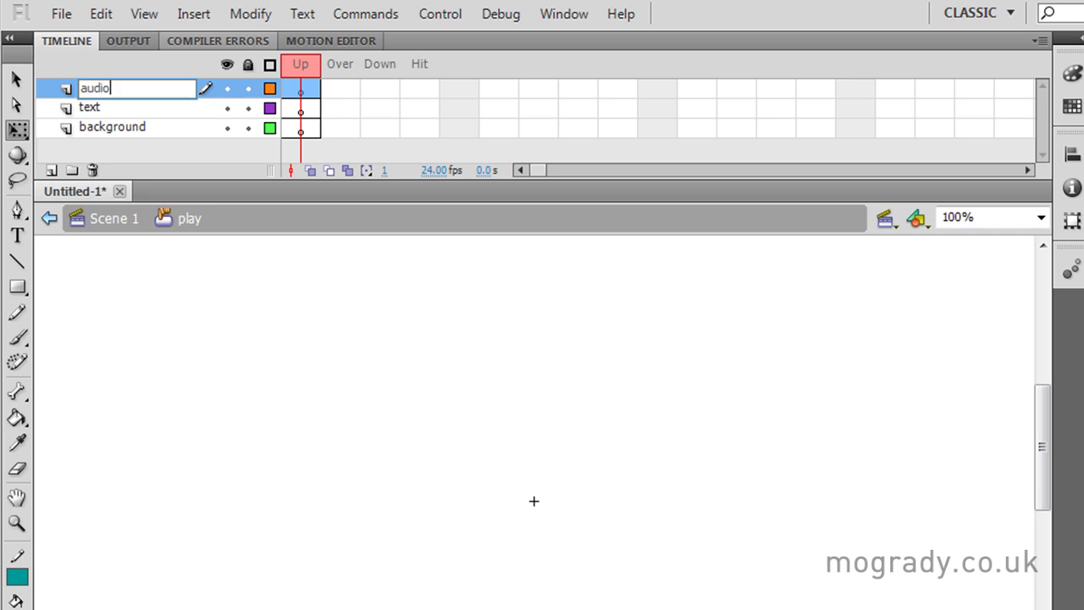
pyautogui.press('Return')
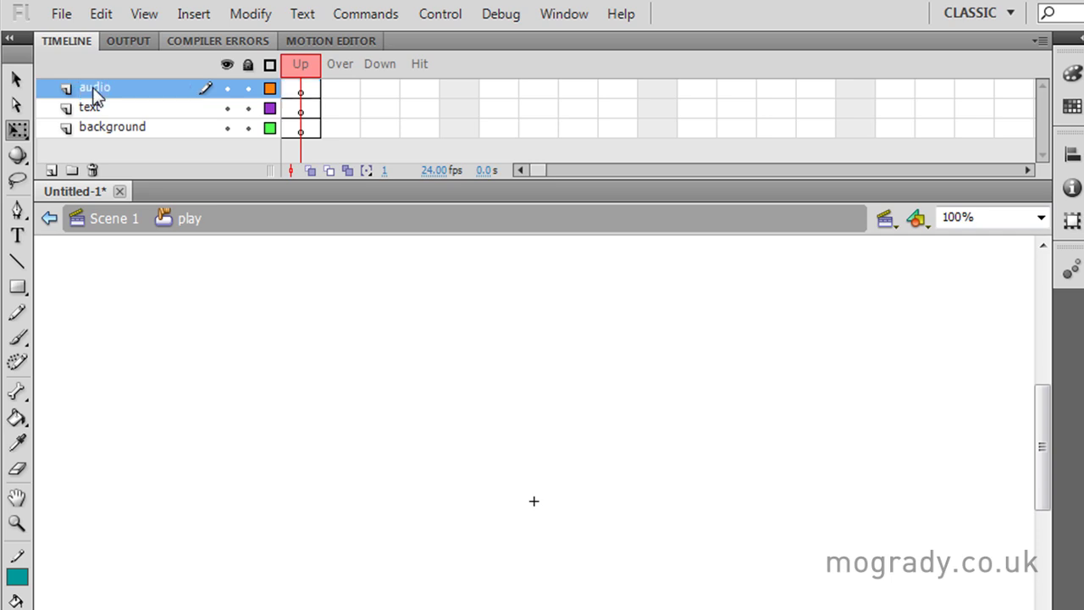
# On the background layer, set up the Rectangle Primitive tool with unlinked corners and a radius of 15 for the upper-left and lower-right corners.
pyautogui.click(98, 128)
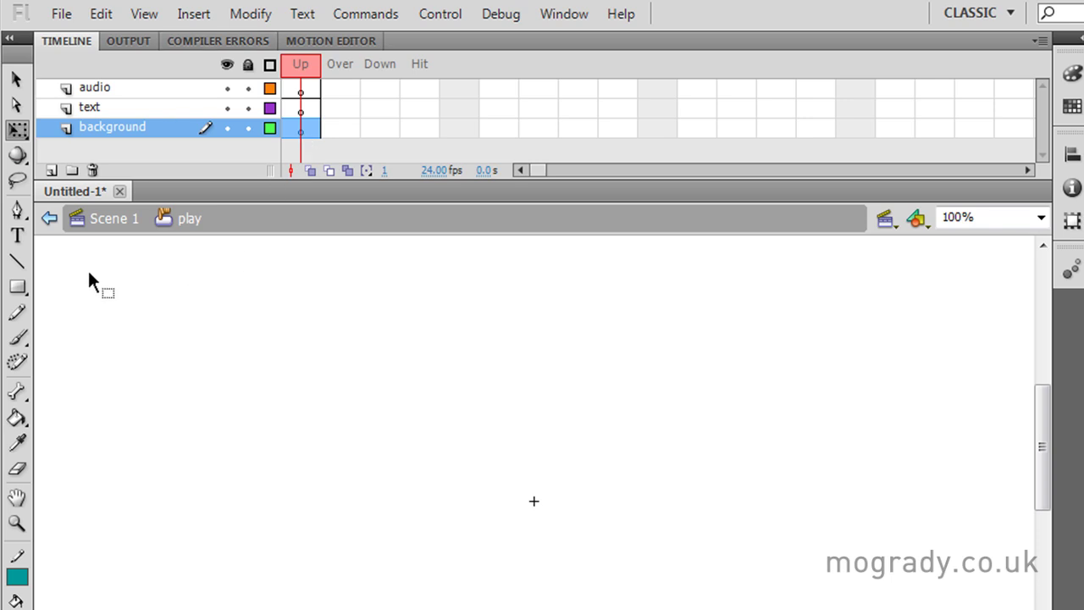
pyautogui.click(19, 290)
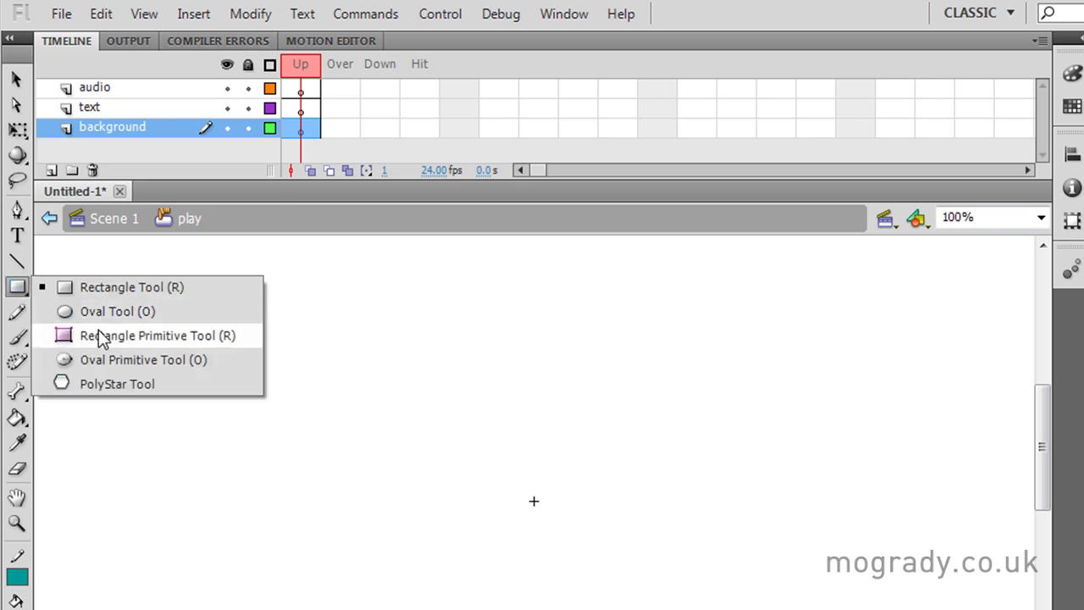
pyautogui.click(98, 330)
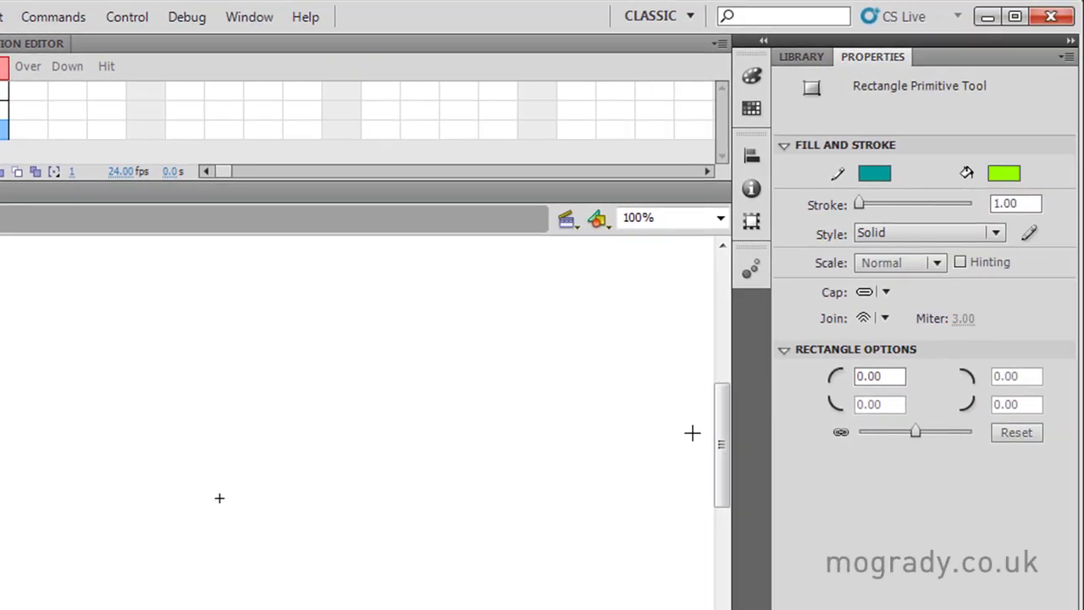
pyautogui.click(841, 434)
pyautogui.click(887, 378)
pyautogui.write('15')
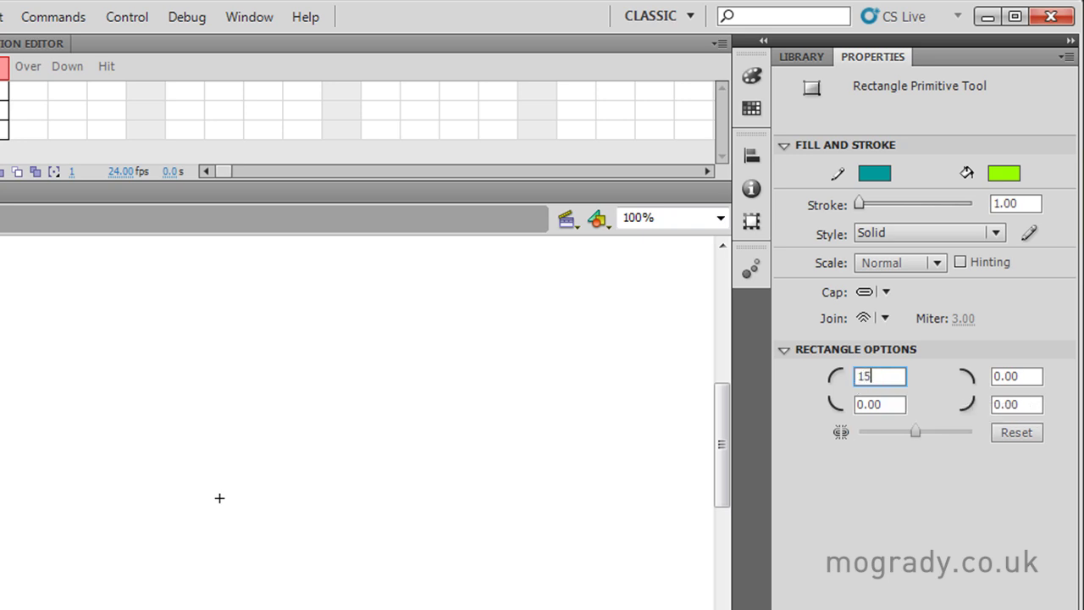
pyautogui.click(989, 405)
pyautogui.write('15')
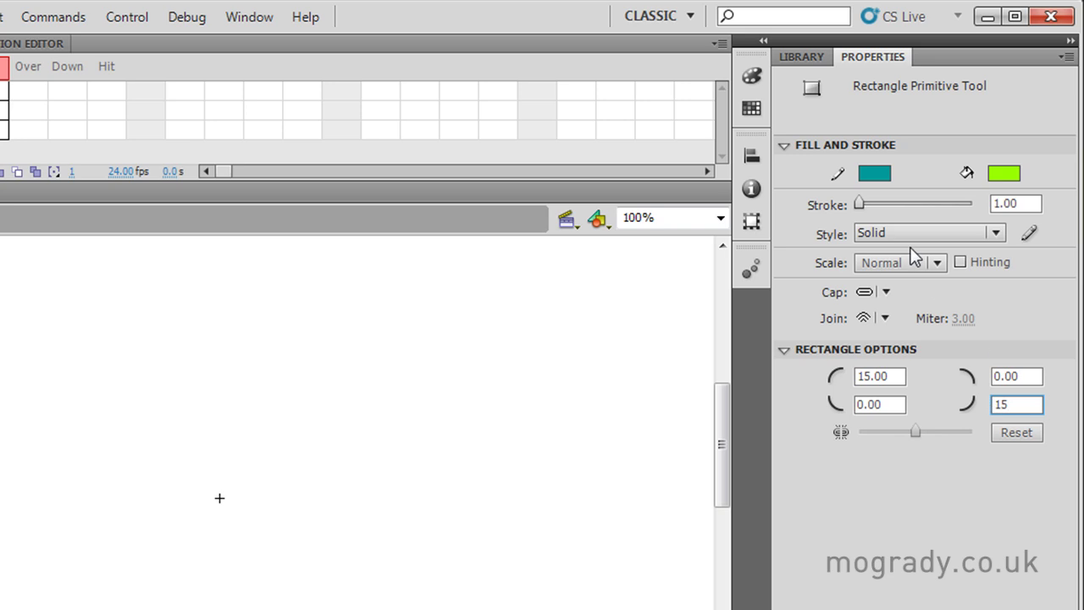
# Set the rectangle's stroke to dark grey #333333 with a thickness of 3 and its fill to bright green #00FF00.
pyautogui.click(878, 176)
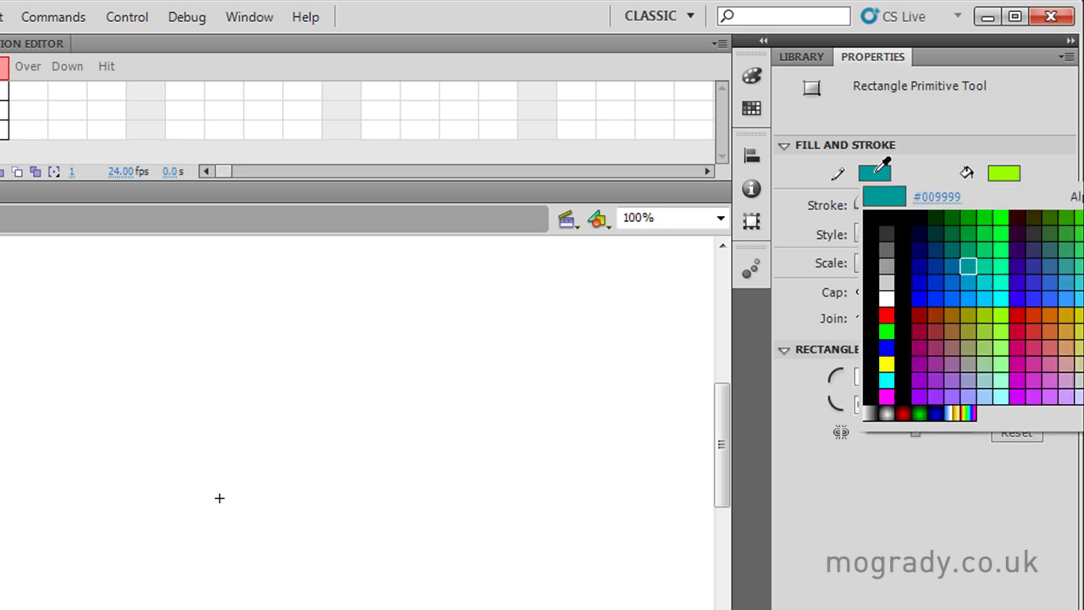
pyautogui.click(890, 233)
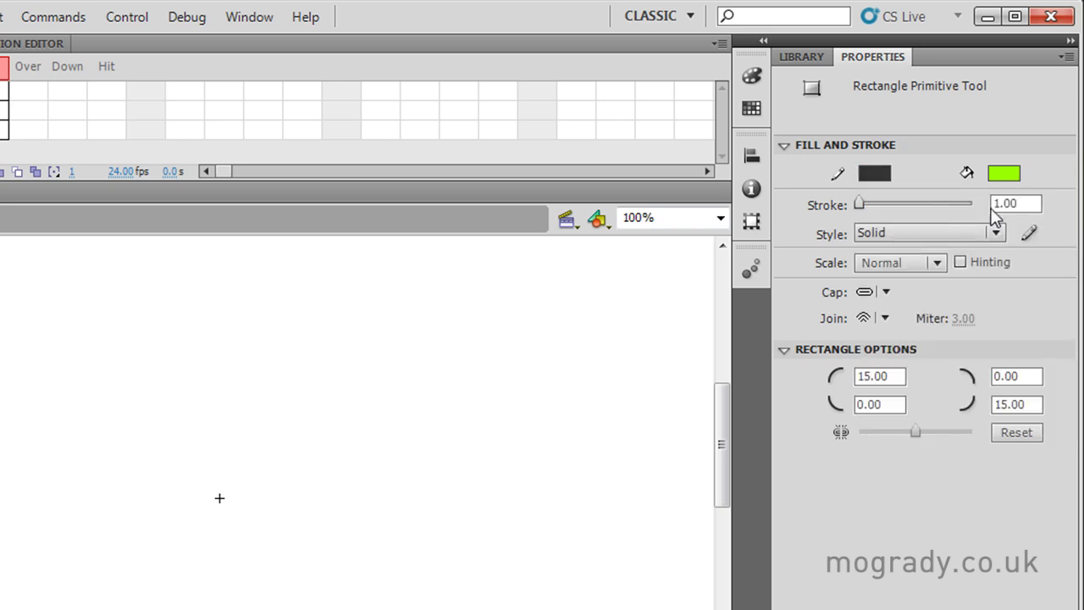
pyautogui.moveTo(1015, 204); pyautogui.dragTo(985, 204)
pyautogui.write('3')
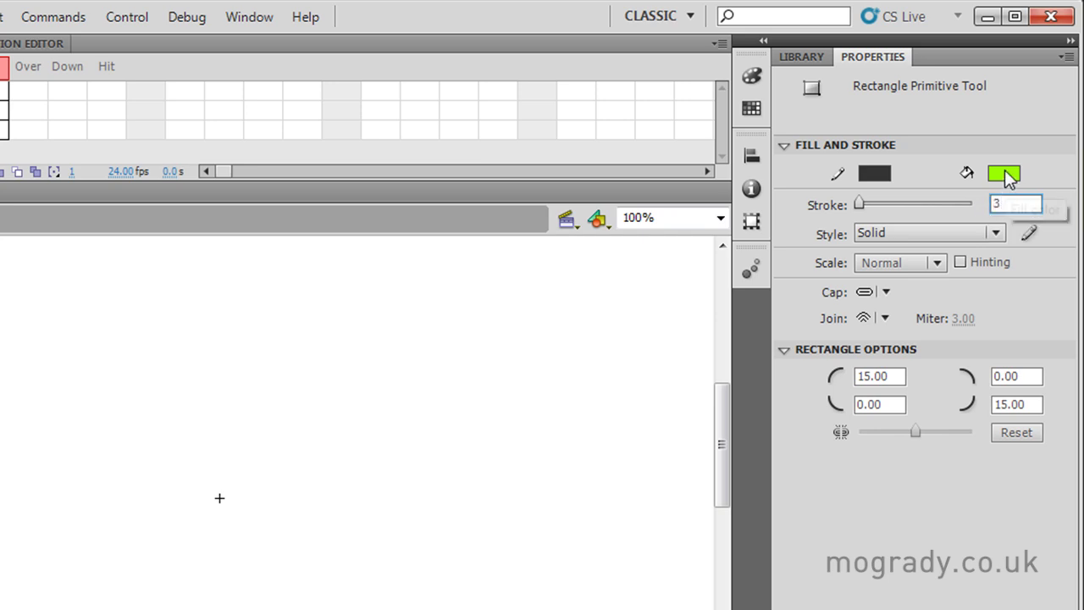
pyautogui.click(1005, 172)
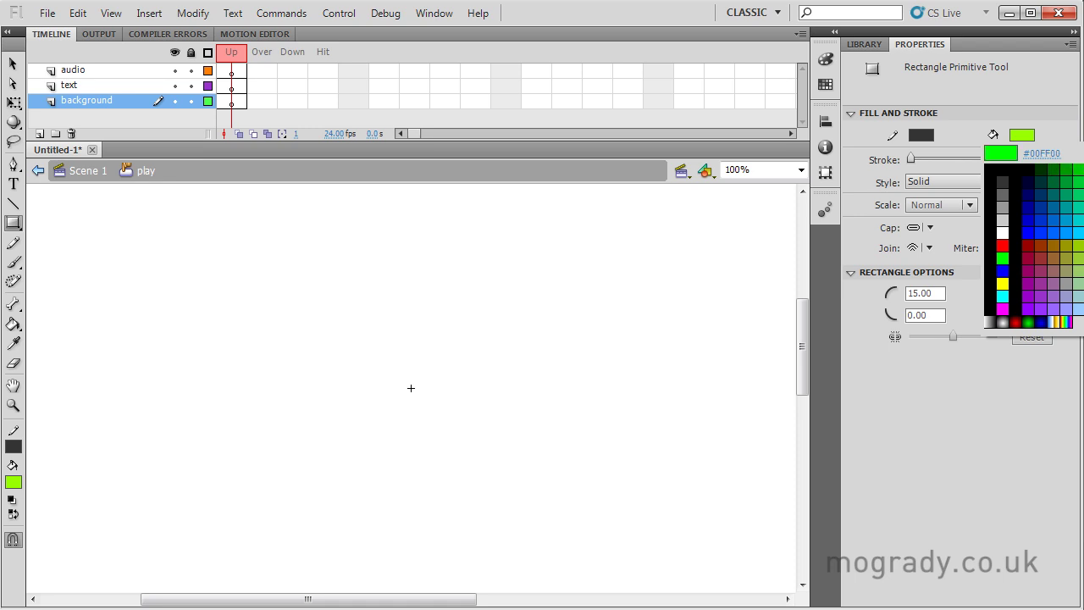
pyautogui.click(1003, 258)
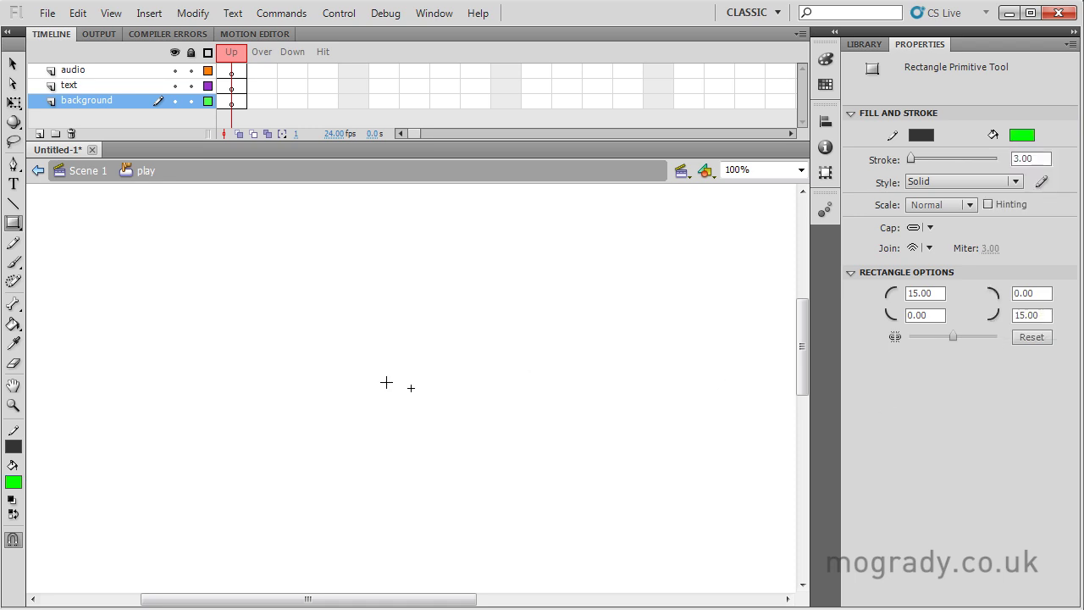
# Draw a rectangle about 141 by 49 px around the registration point in the Up frame, and deselect it.
pyautogui.moveTo(354, 369); pyautogui.dragTo(472, 409)
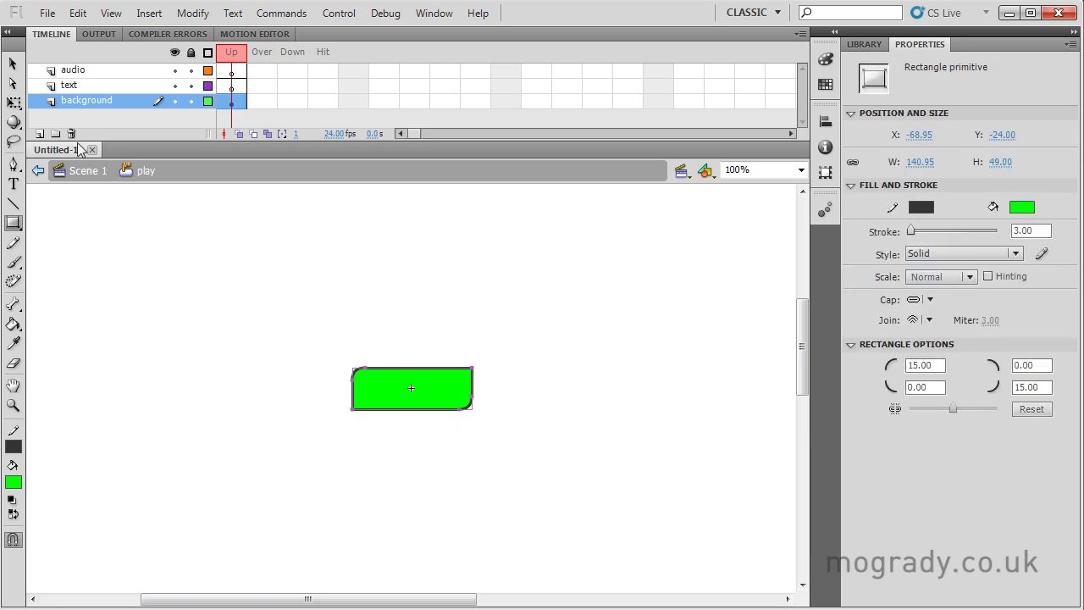
pyautogui.click(13, 64)
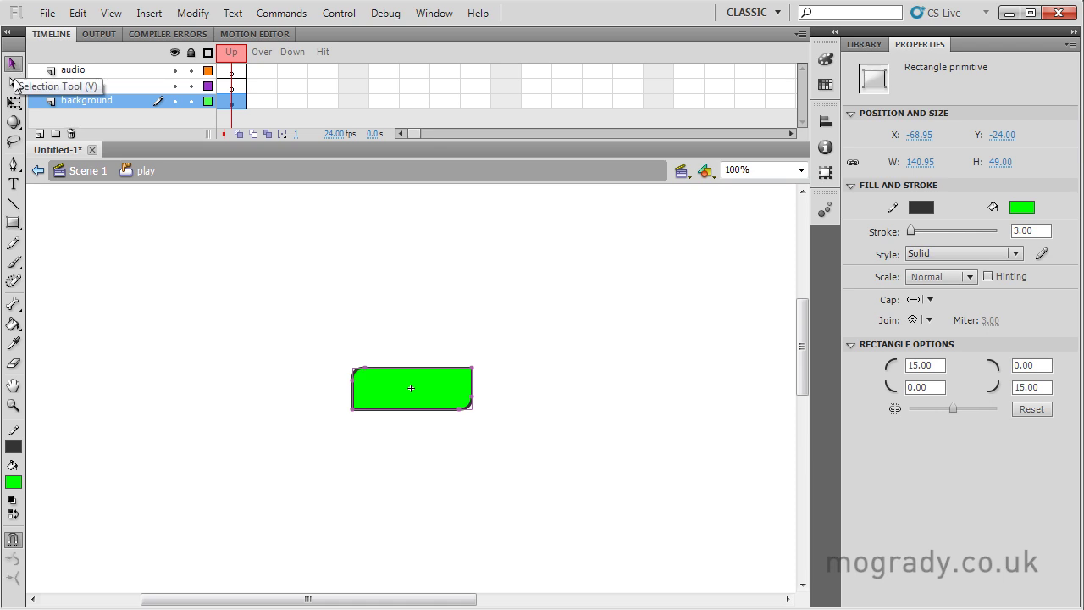
pyautogui.click(89, 247)
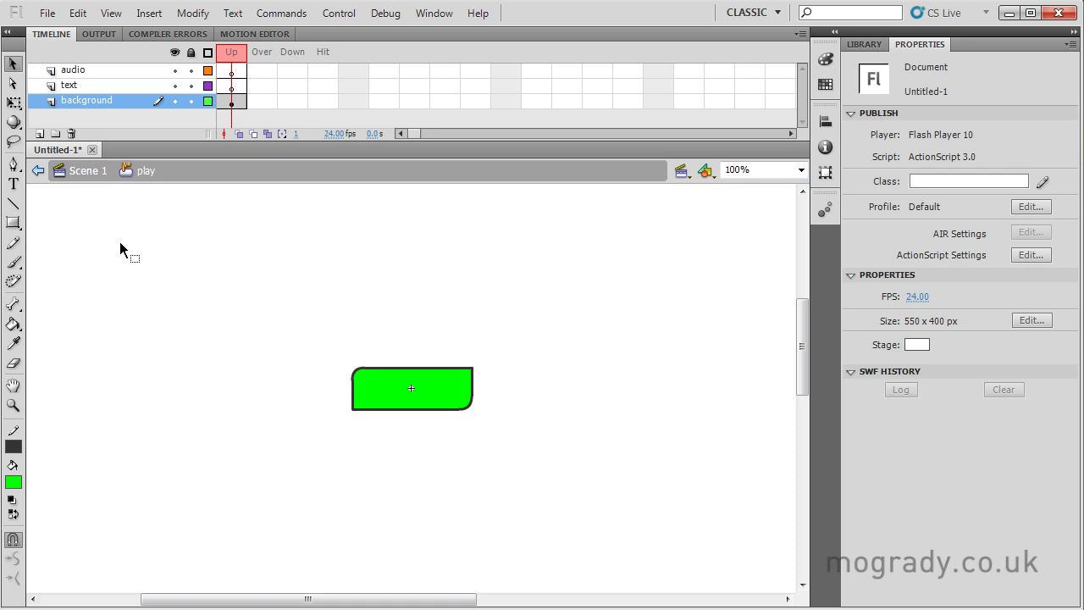
# Insert a keyframe in the background layer's Over frame and recolour its rectangle with a yellowish light green fill and a mid-grey stroke.
pyautogui.rightClick(264, 101)
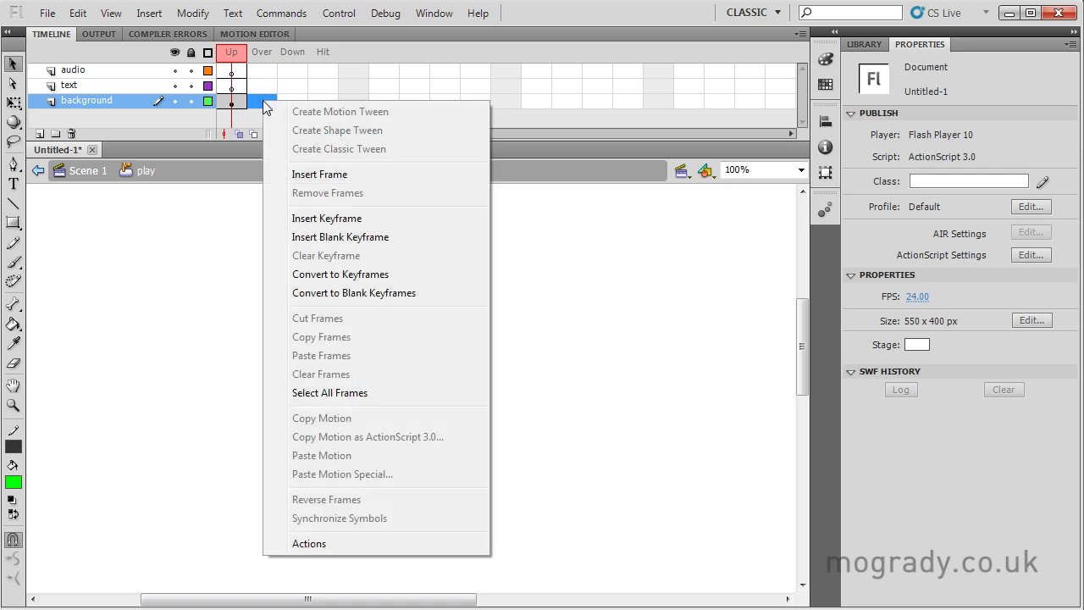
pyautogui.click(320, 222)
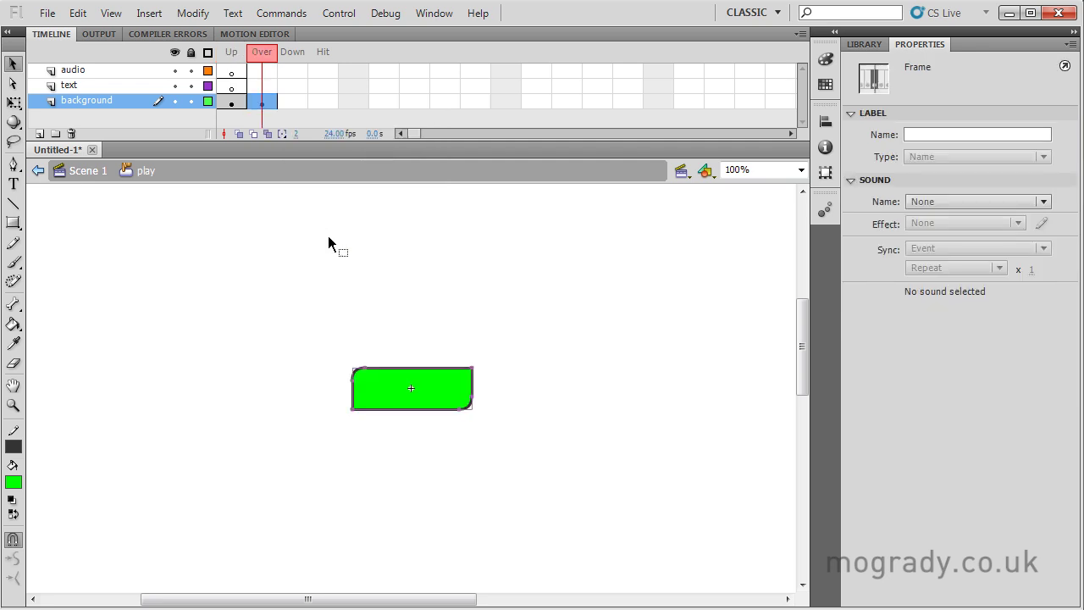
pyautogui.click(395, 394)
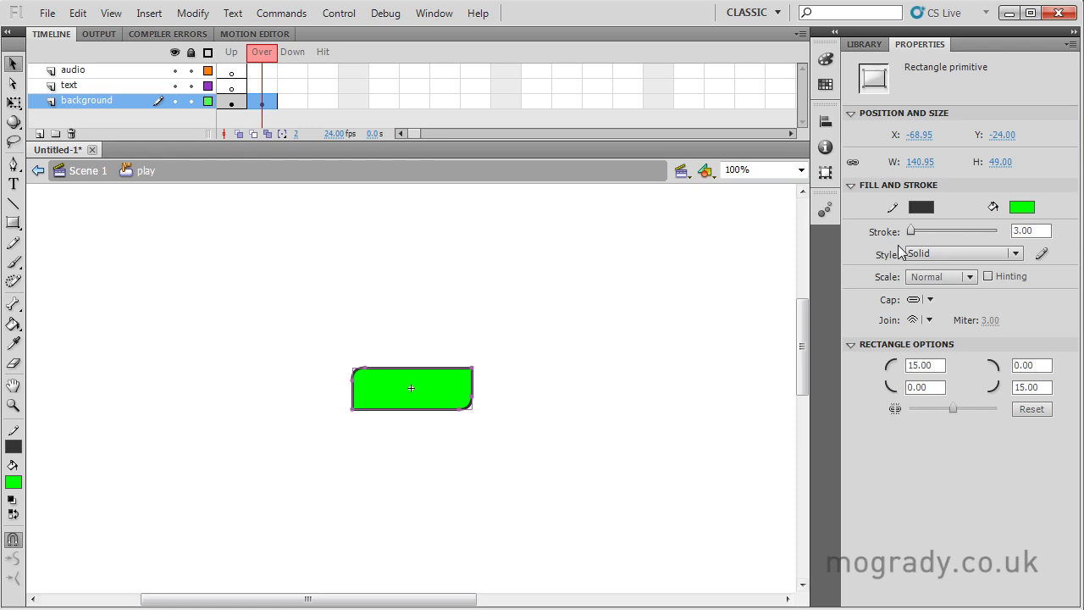
pyautogui.click(1027, 209)
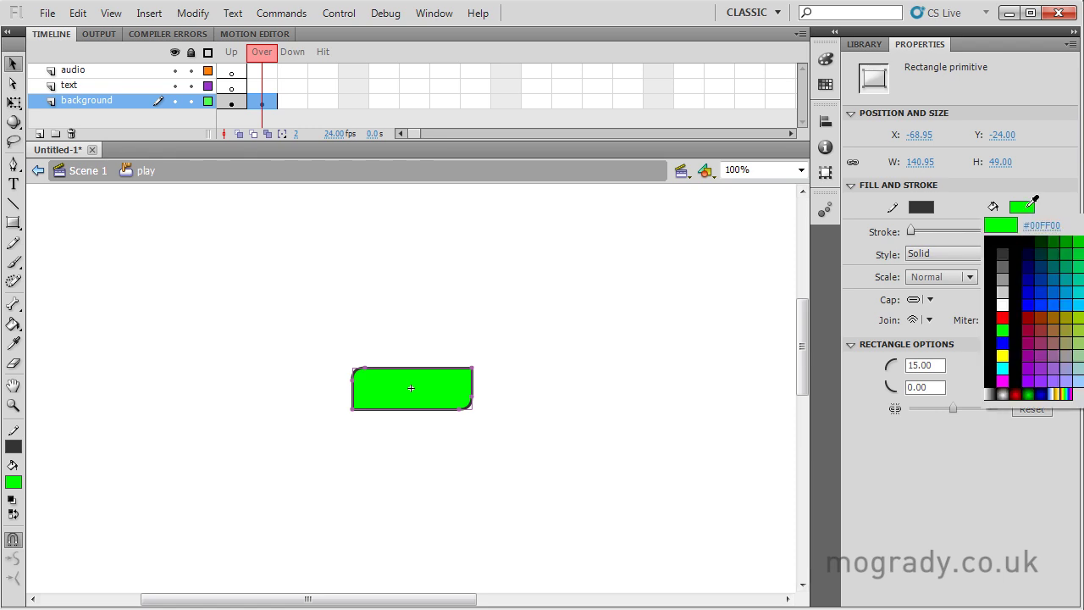
pyautogui.click(1083, 318)
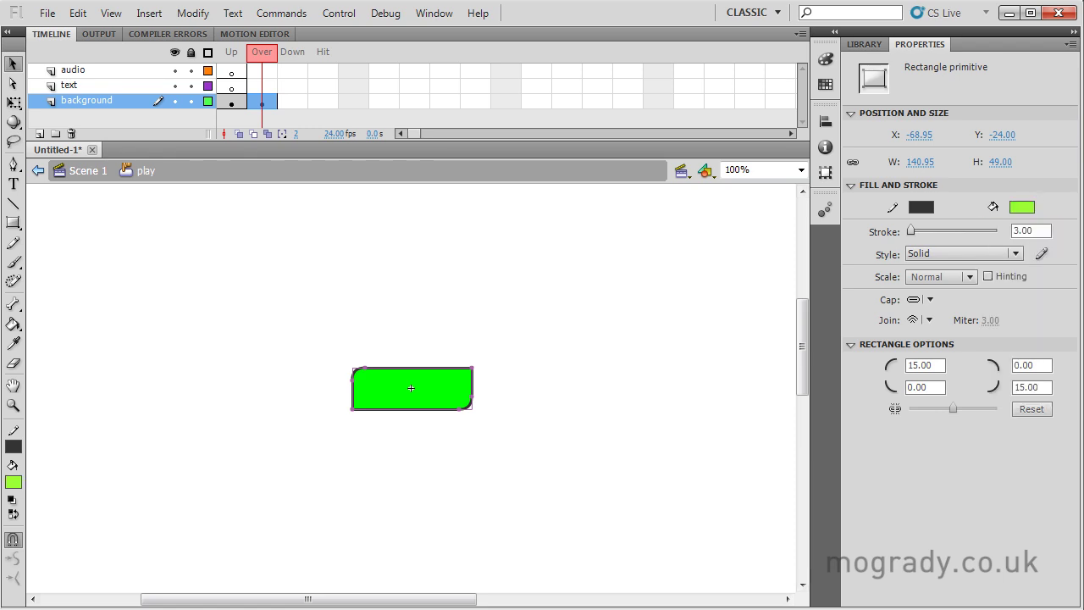
pyautogui.click(927, 210)
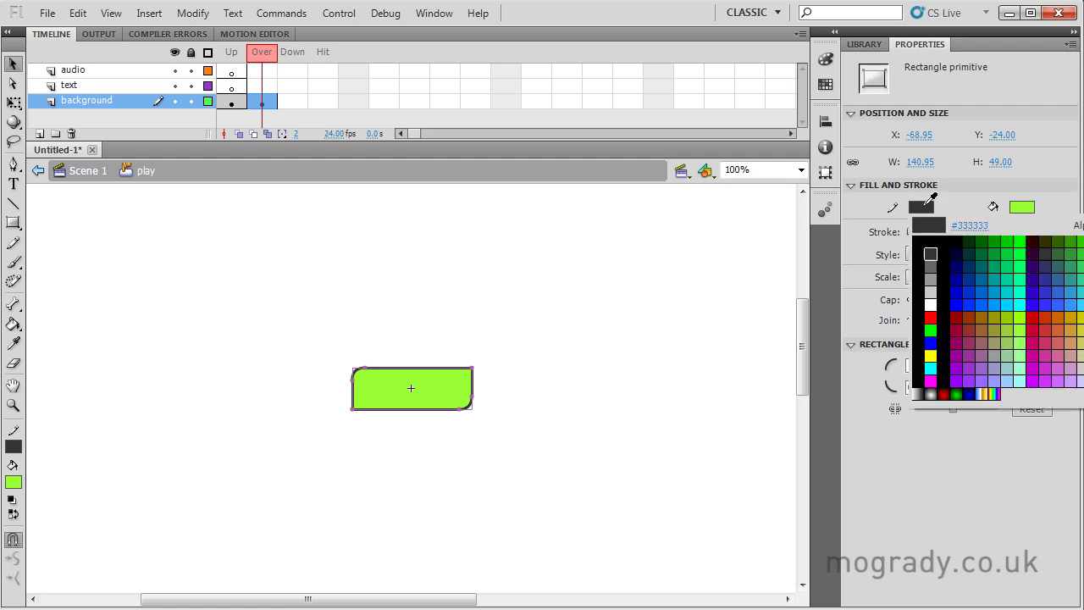
pyautogui.click(933, 277)
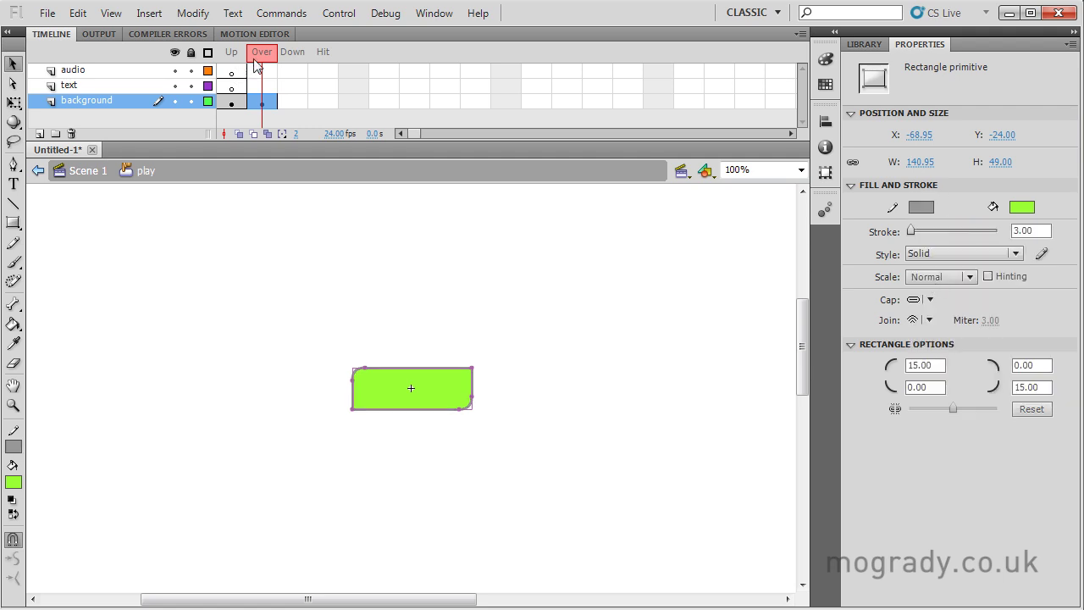
pyautogui.moveTo(257, 60)
pyautogui.mouseDown()
pyautogui.moveTo(240, 56)
pyautogui.moveTo(270, 56)
pyautogui.moveTo(241, 55)
pyautogui.moveTo(272, 60)
pyautogui.mouseUp()
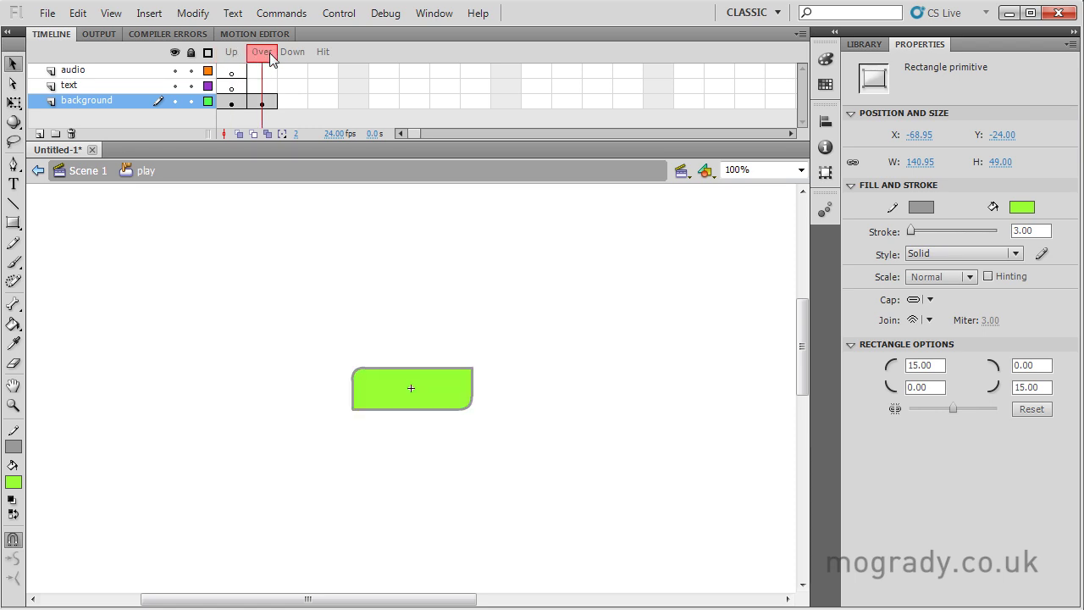
# On the text layer's Up frame, add a text box over the green rectangle reading "Play".
pyautogui.click(230, 85)
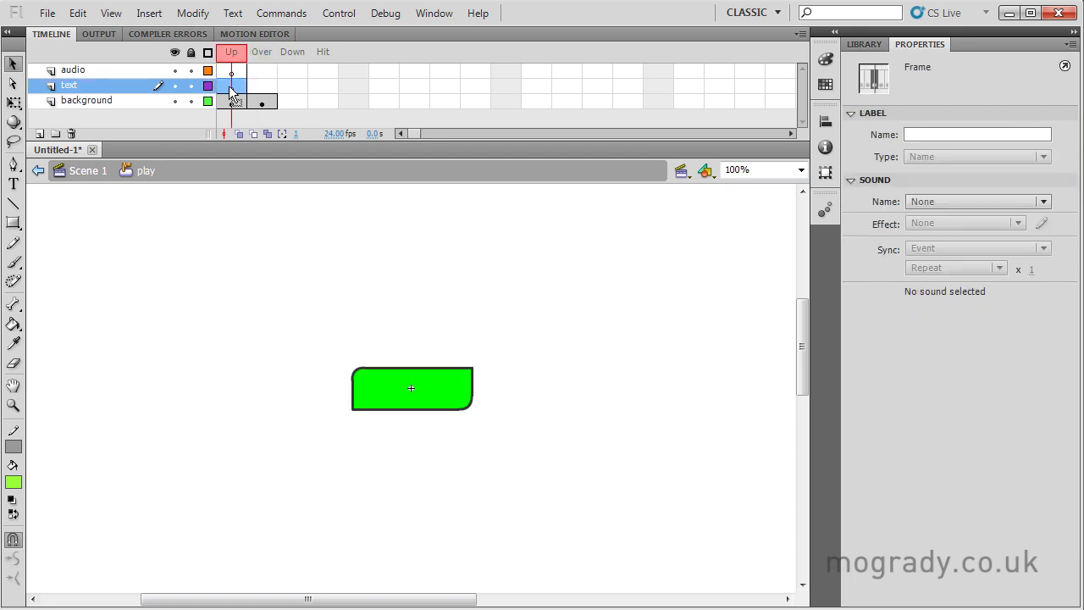
pyautogui.click(13, 185)
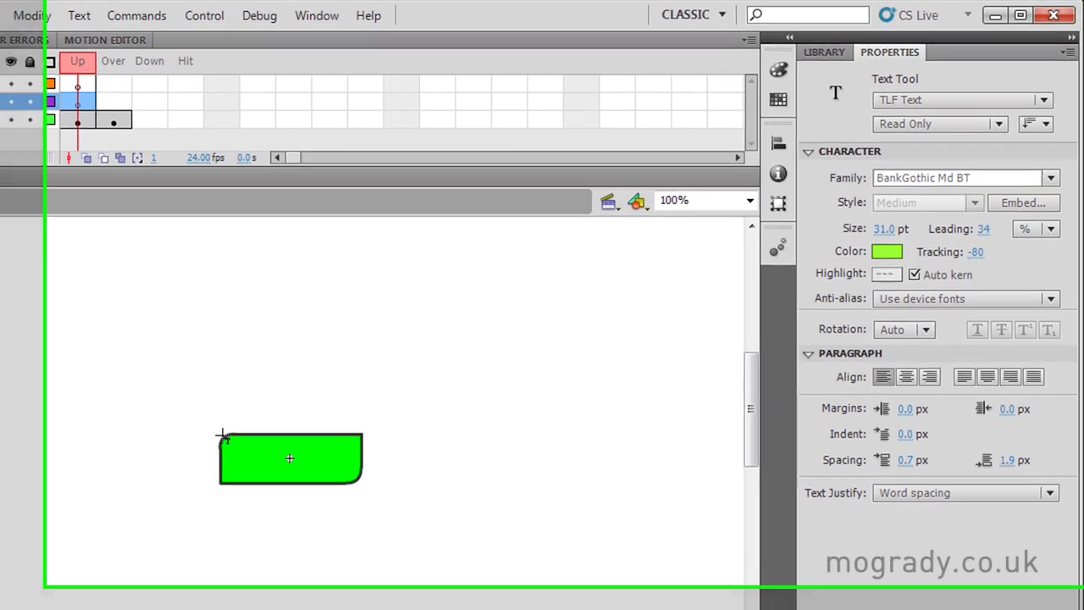
pyautogui.moveTo(292, 400); pyautogui.dragTo(404, 444)
pyautogui.moveTo(309, 505); pyautogui.dragTo(330, 501)
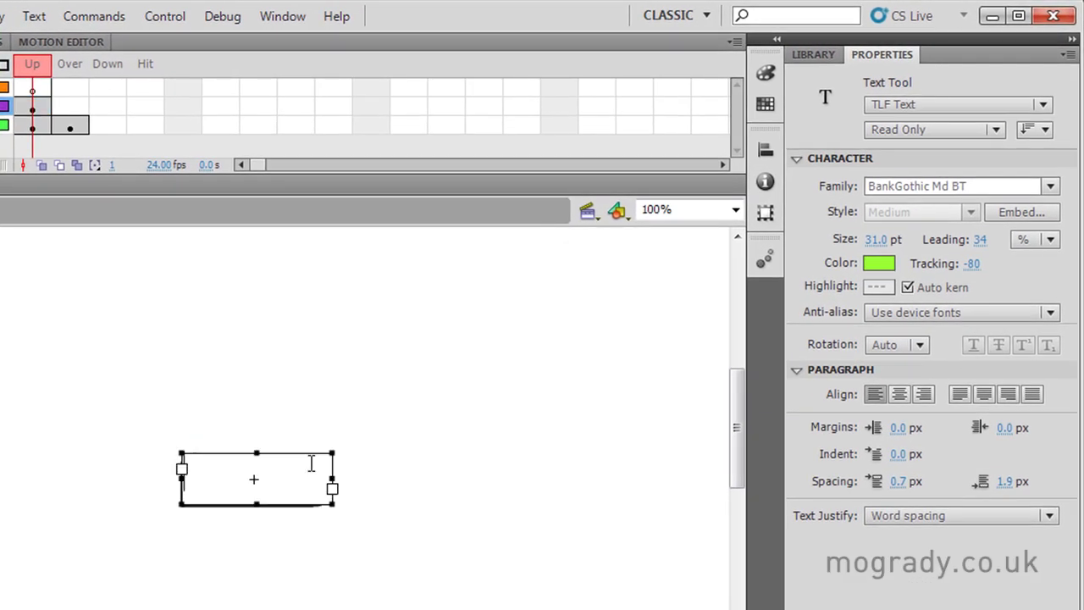
pyautogui.write('P')
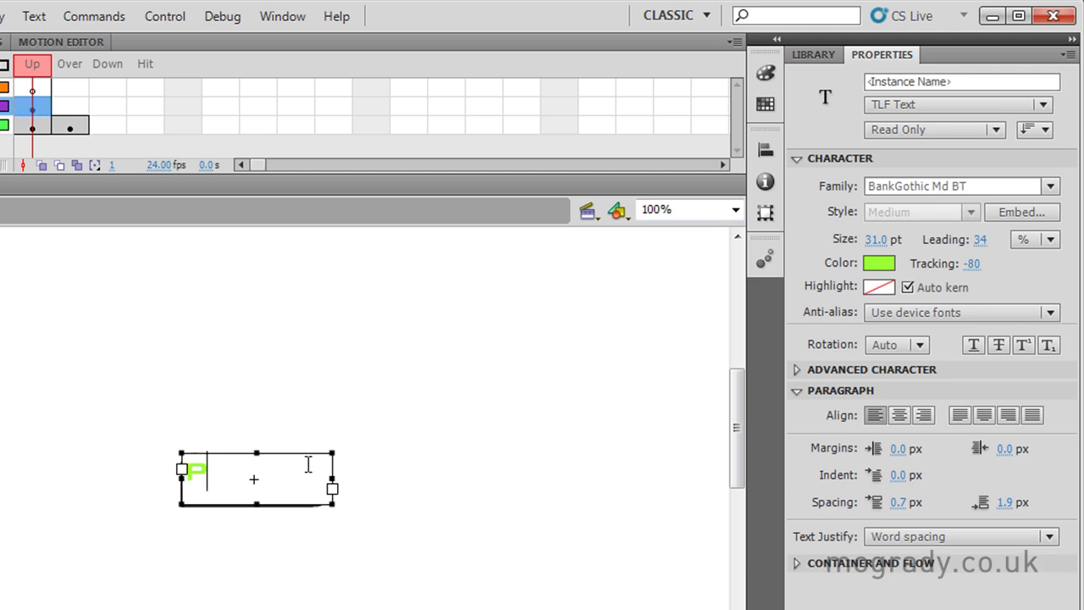
pyautogui.write('LAY')
pyautogui.press('Escape')
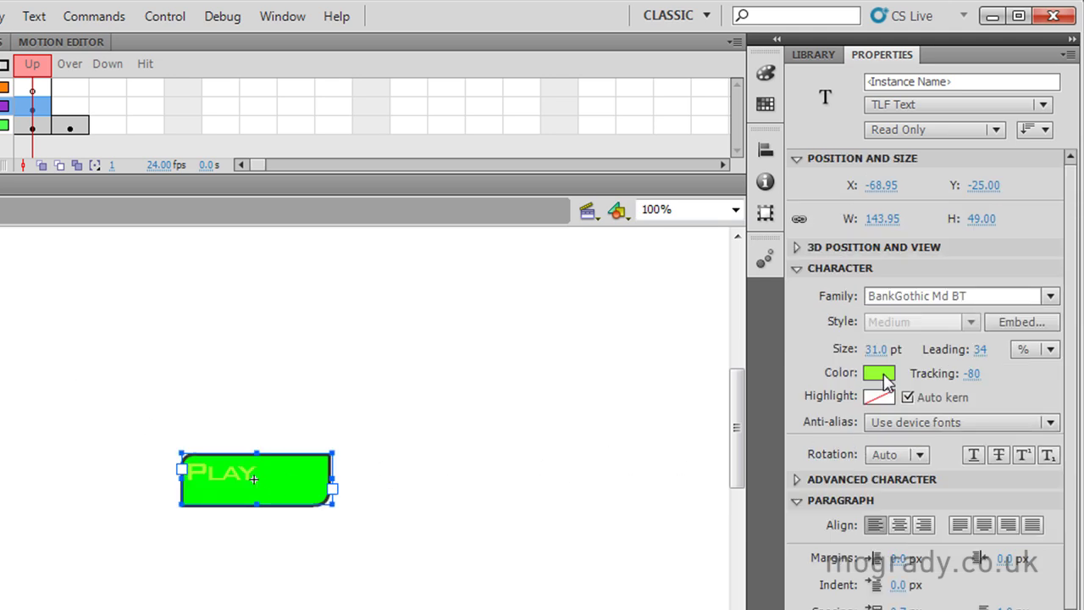
# Colour the "Play" text dark grey #333333 and align it to the centre.
pyautogui.click(881, 395)
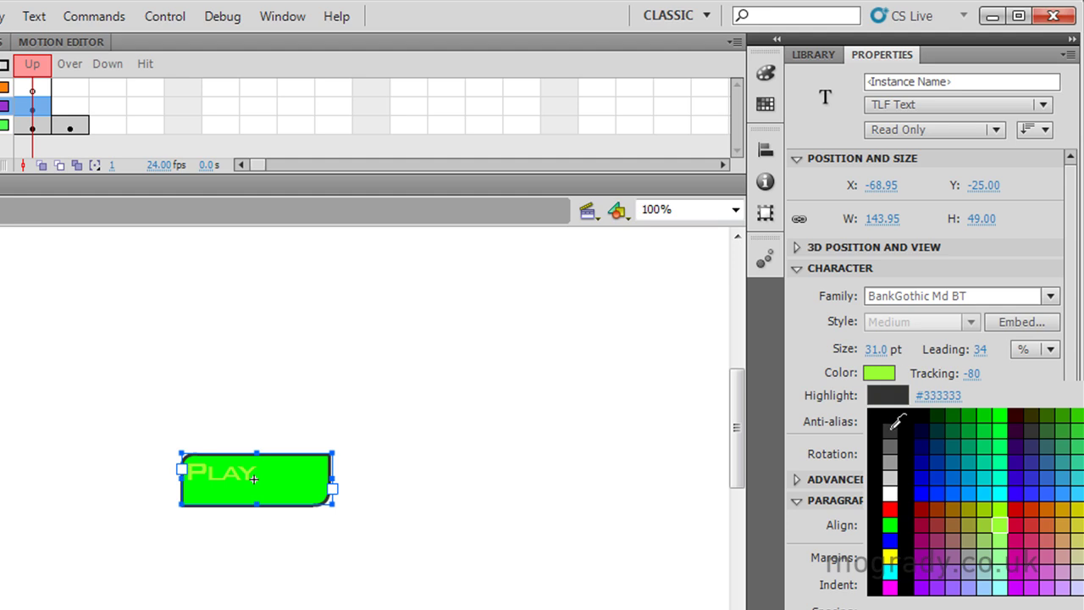
pyautogui.click(892, 428)
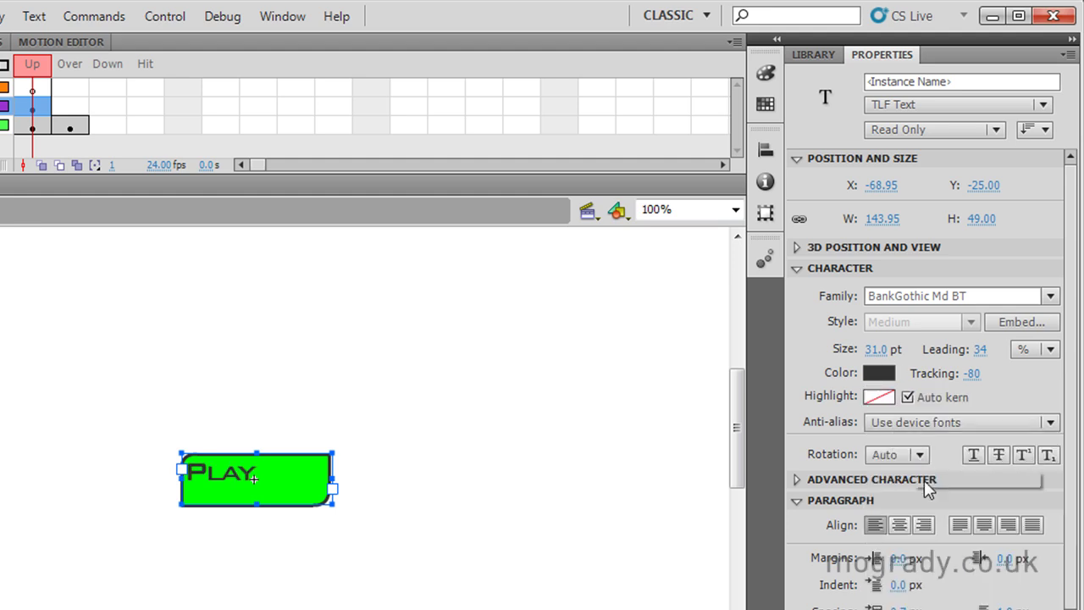
pyautogui.click(900, 526)
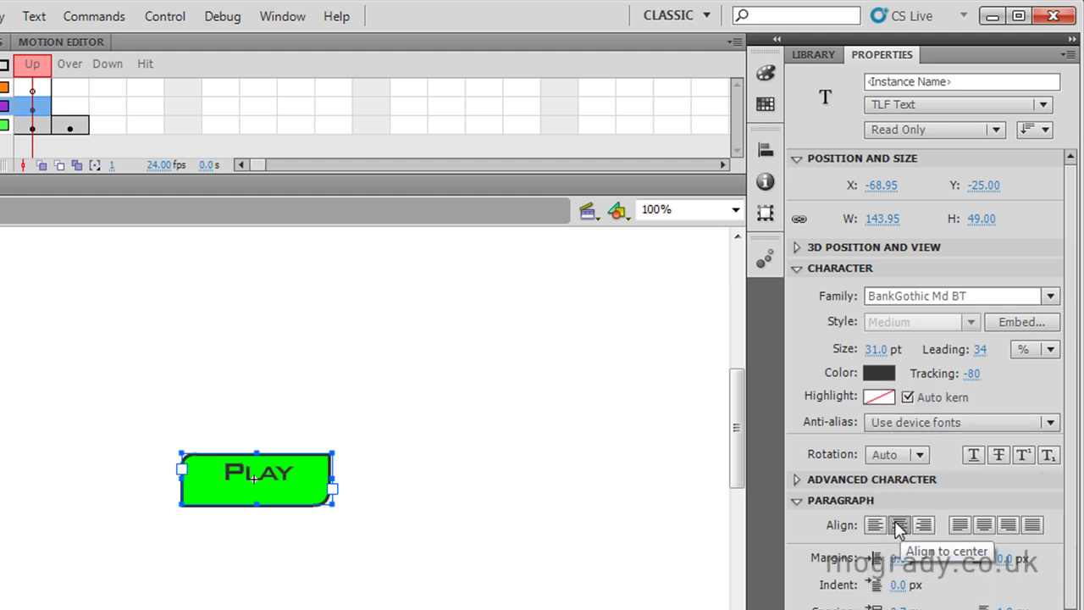
# Shorten the text box to a height of 36 px and nudge it to X -69.95, Y -17, centring it on the rectangle.
pyautogui.moveTo(257, 494); pyautogui.dragTo(257, 490)
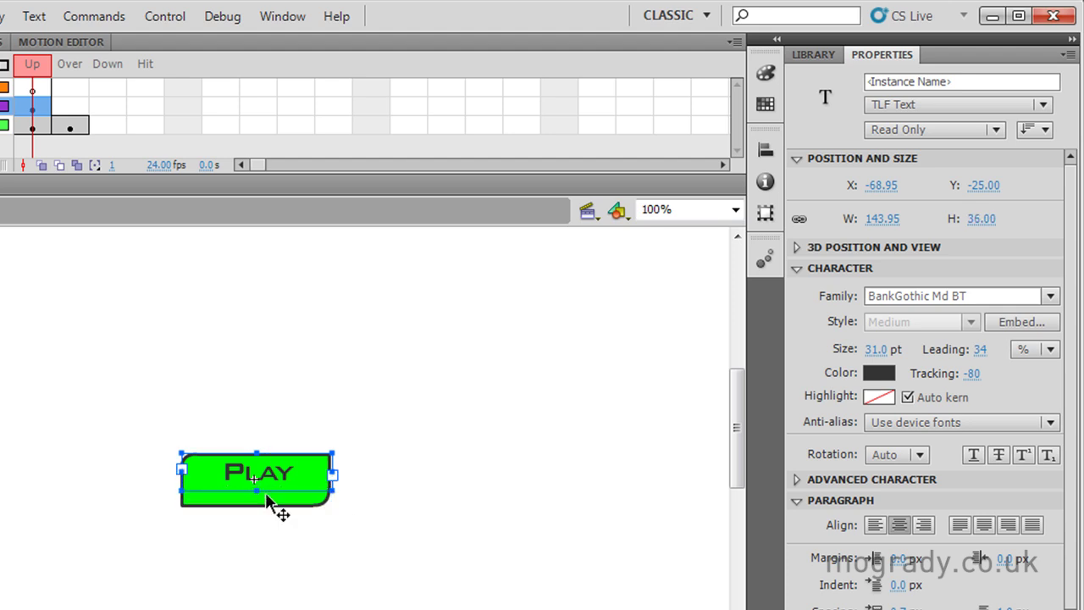
pyautogui.press('Down')
pyautogui.press('Down')
pyautogui.press('Down')
pyautogui.press('Down')
pyautogui.press('Down')
pyautogui.press('Down')
pyautogui.press('Down')
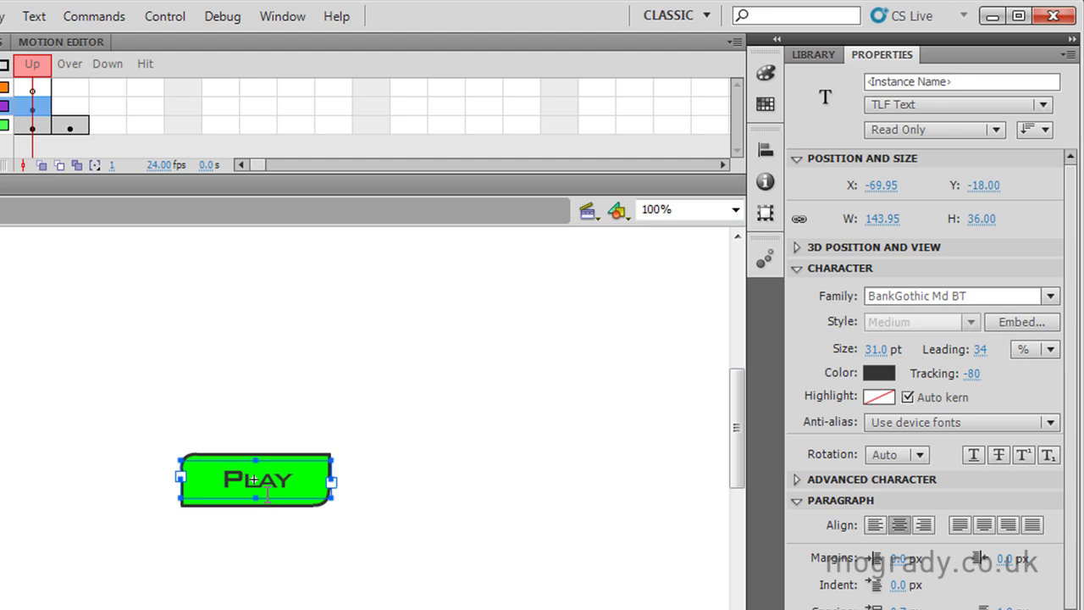
pyautogui.press('Down')
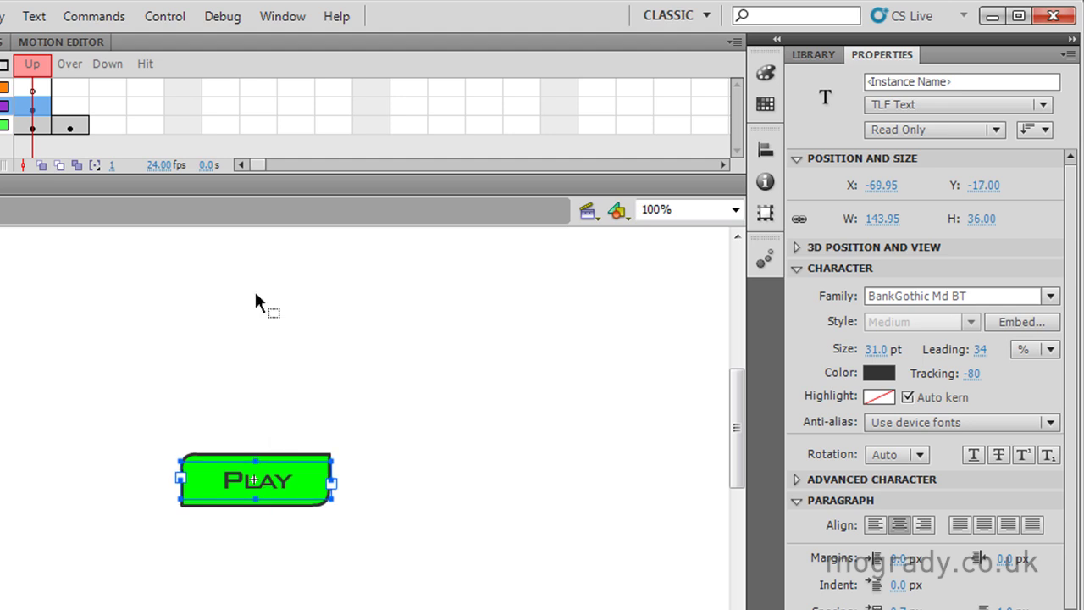
# Insert a keyframe in the text layer's Over frame.
pyautogui.click(73, 108)
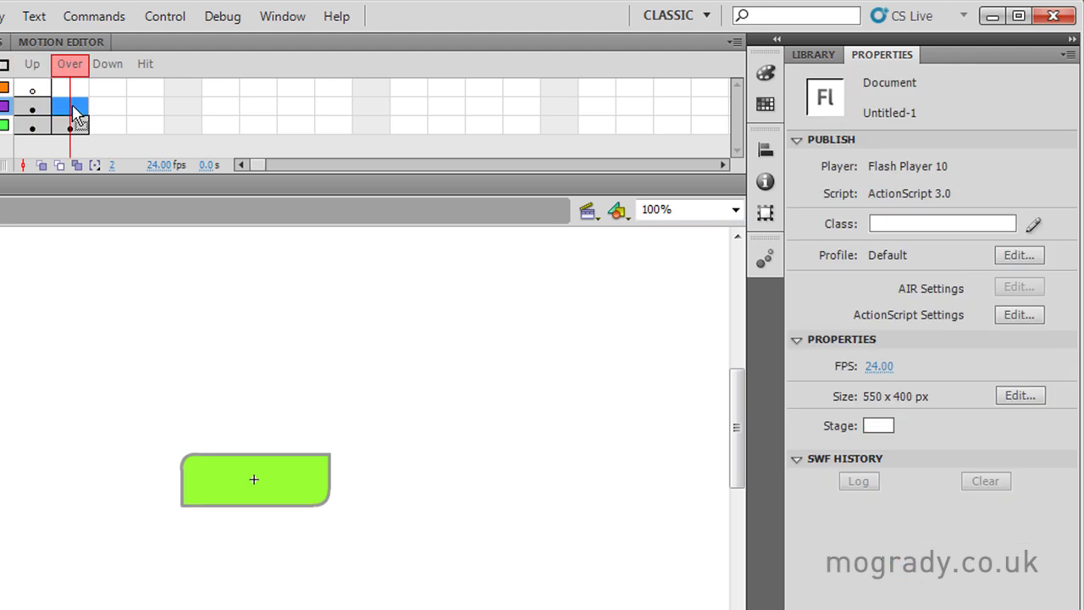
pyautogui.rightClick(73, 108)
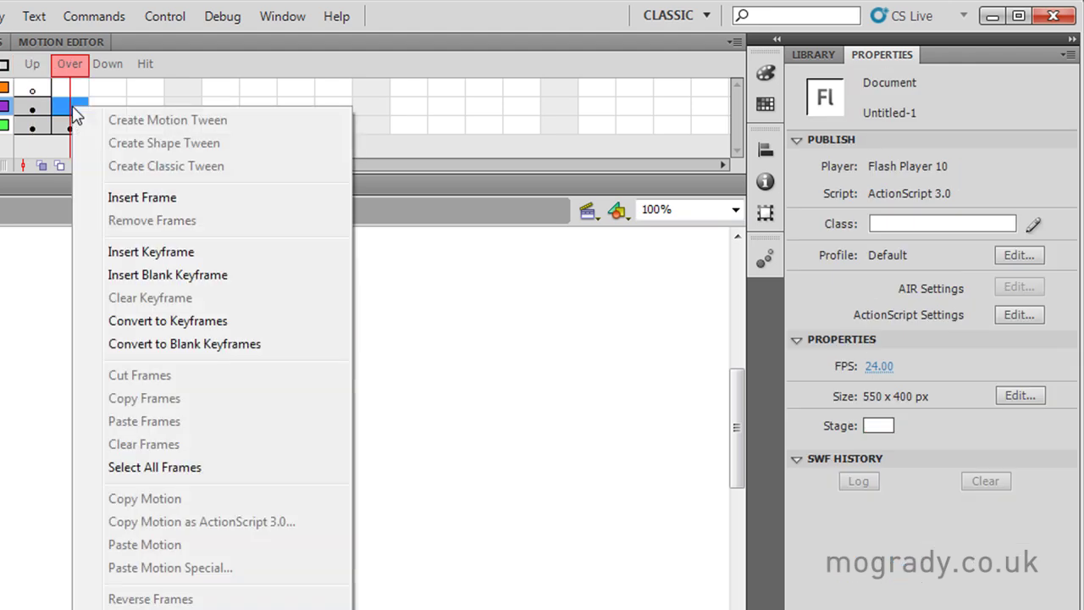
pyautogui.click(124, 252)
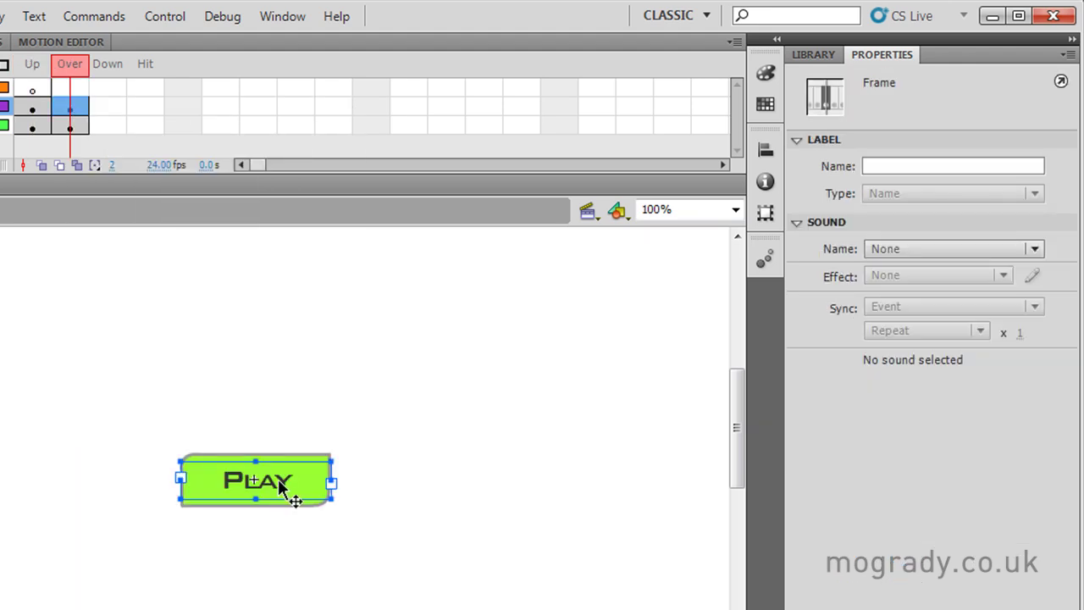
# Try white for the Over frame's "Play" text and compare it with the Up frame.
pyautogui.click(282, 483)
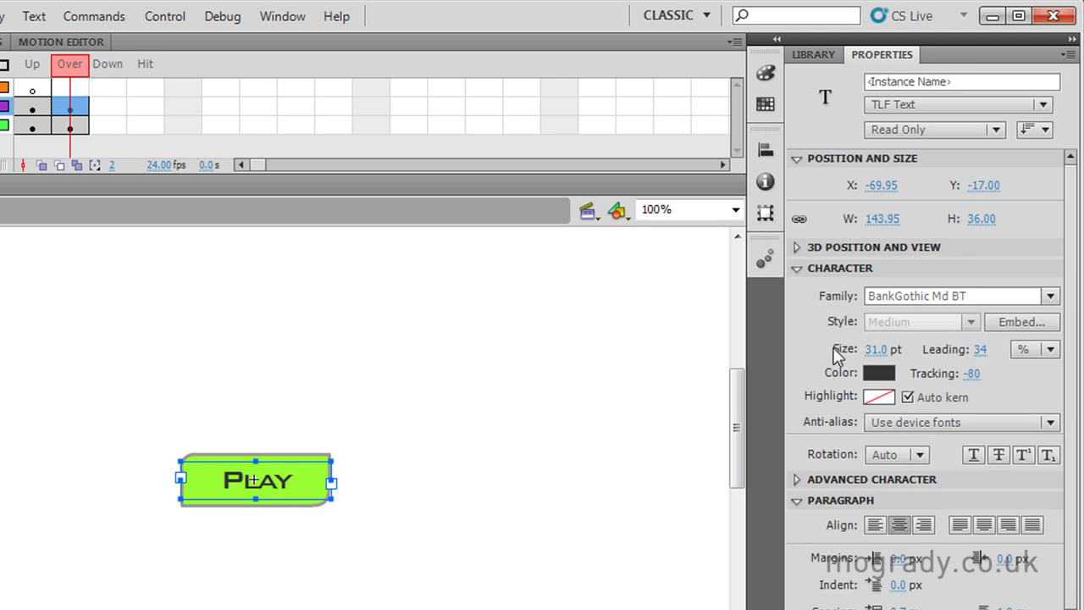
pyautogui.click(878, 395)
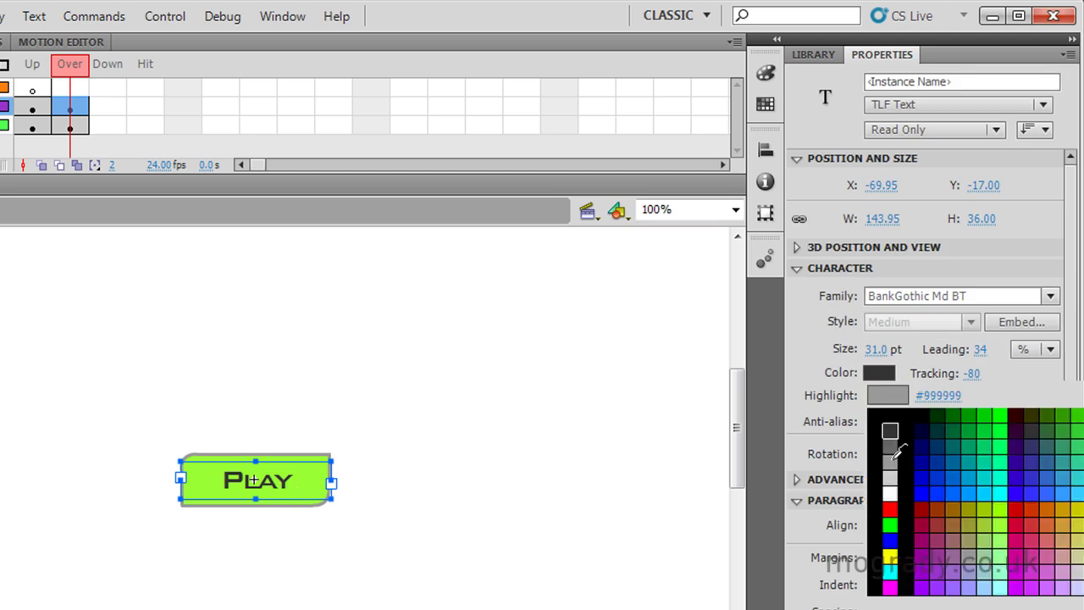
pyautogui.click(889, 493)
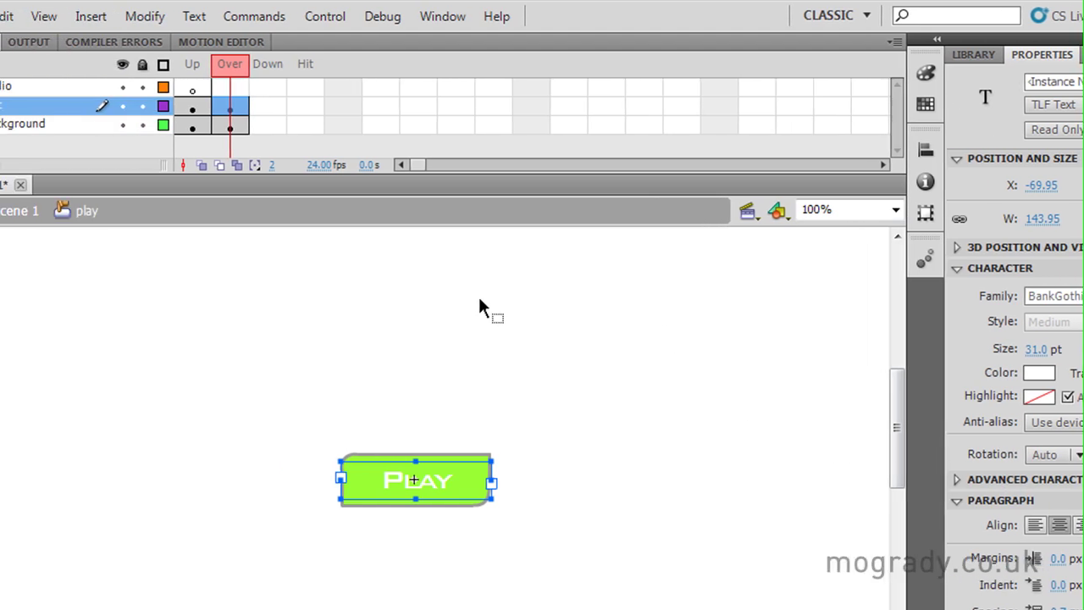
pyautogui.click(232, 66)
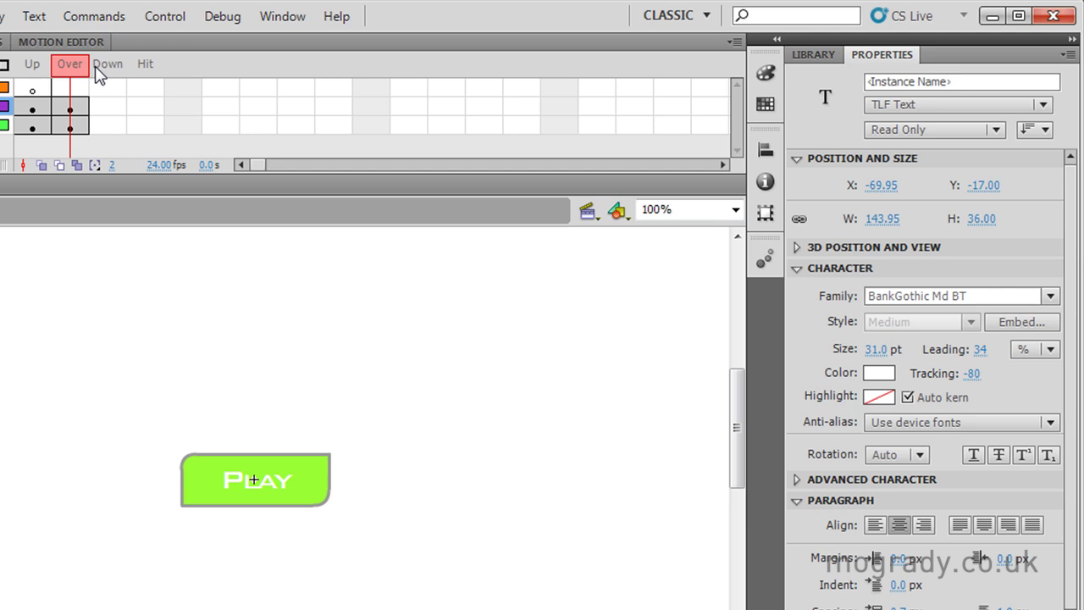
pyautogui.click(32, 64)
pyautogui.click(69, 64)
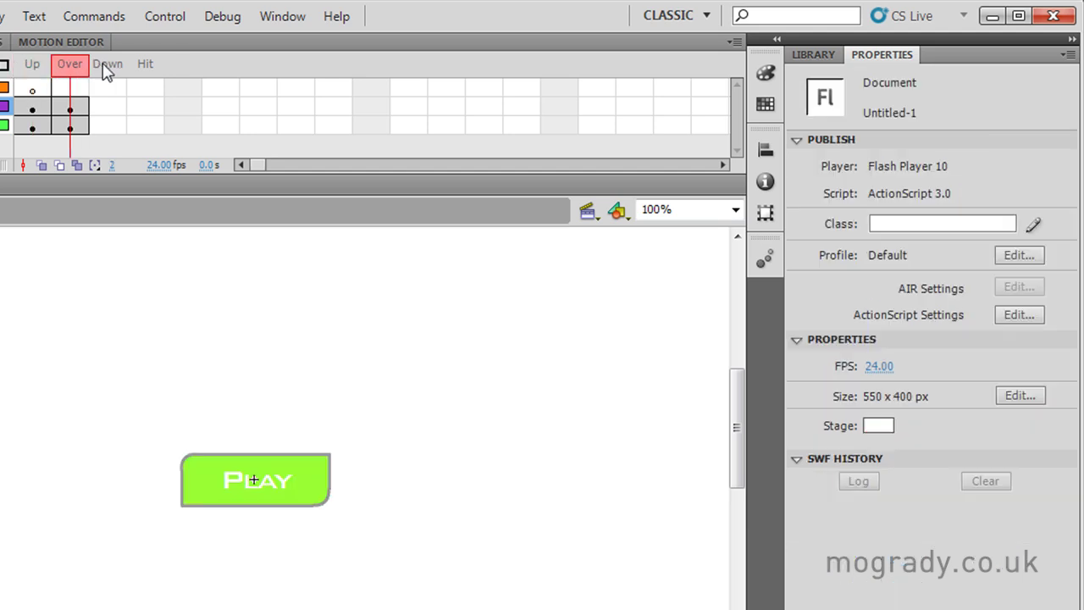
# Recolour the "Play" text in the Over frame red and compare it with the Up frame.
pyautogui.click(71, 108)
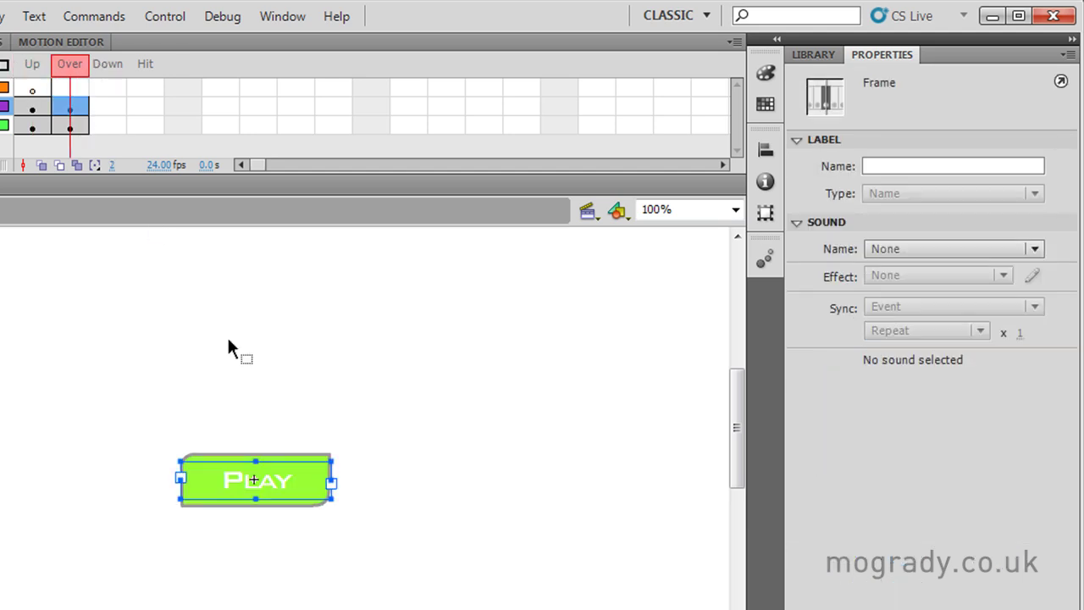
pyautogui.click(260, 484)
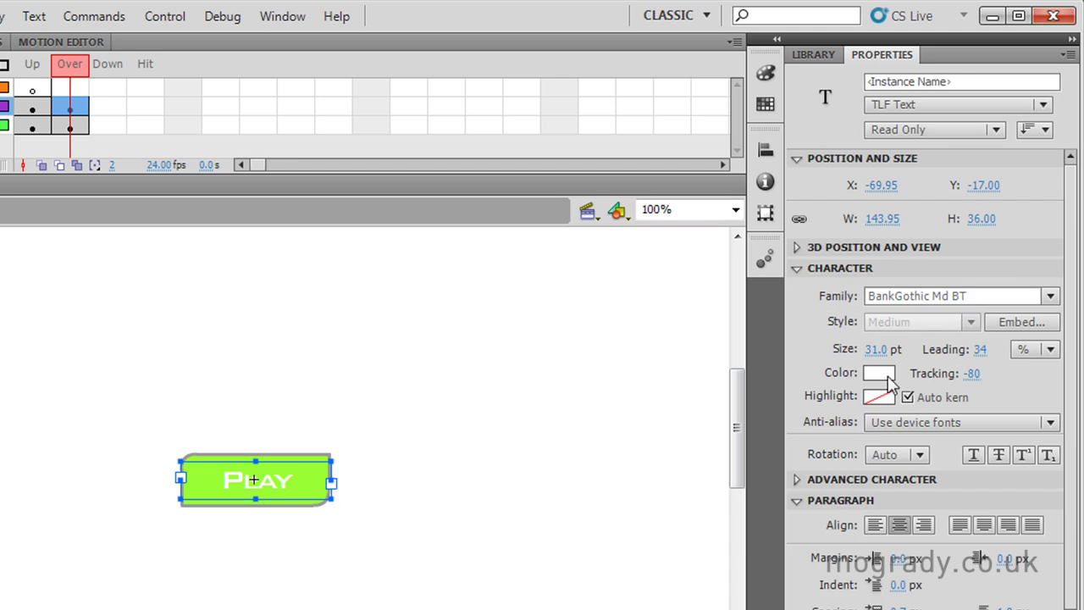
pyautogui.click(881, 394)
pyautogui.press('Escape')
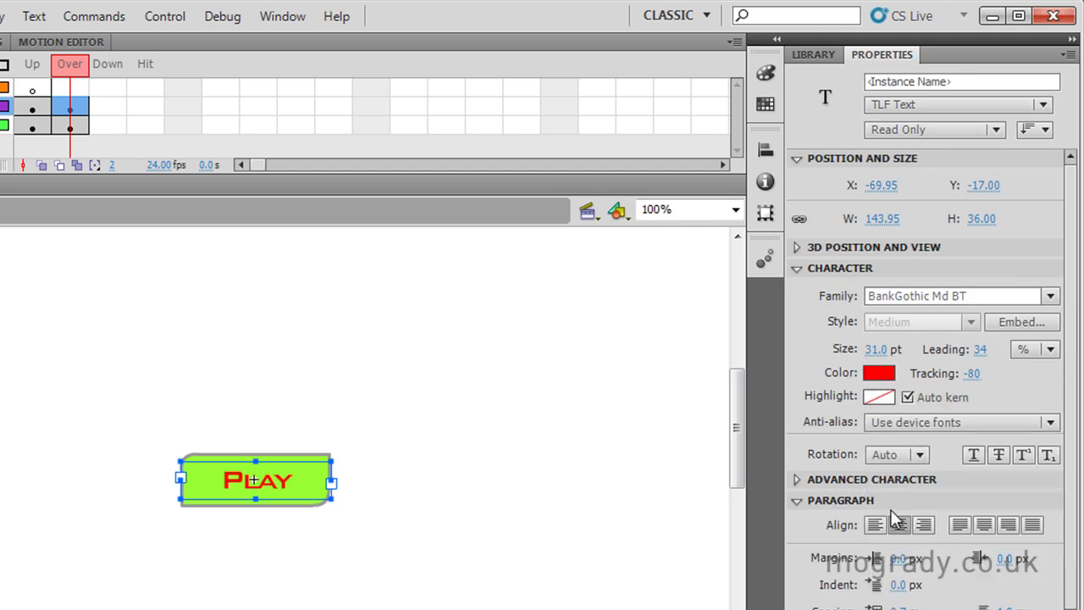
pyautogui.moveTo(69, 68)
pyautogui.mouseDown()
pyautogui.moveTo(34, 64)
pyautogui.moveTo(76, 69)
pyautogui.moveTo(39, 74)
pyautogui.moveTo(61, 73)
pyautogui.mouseUp()
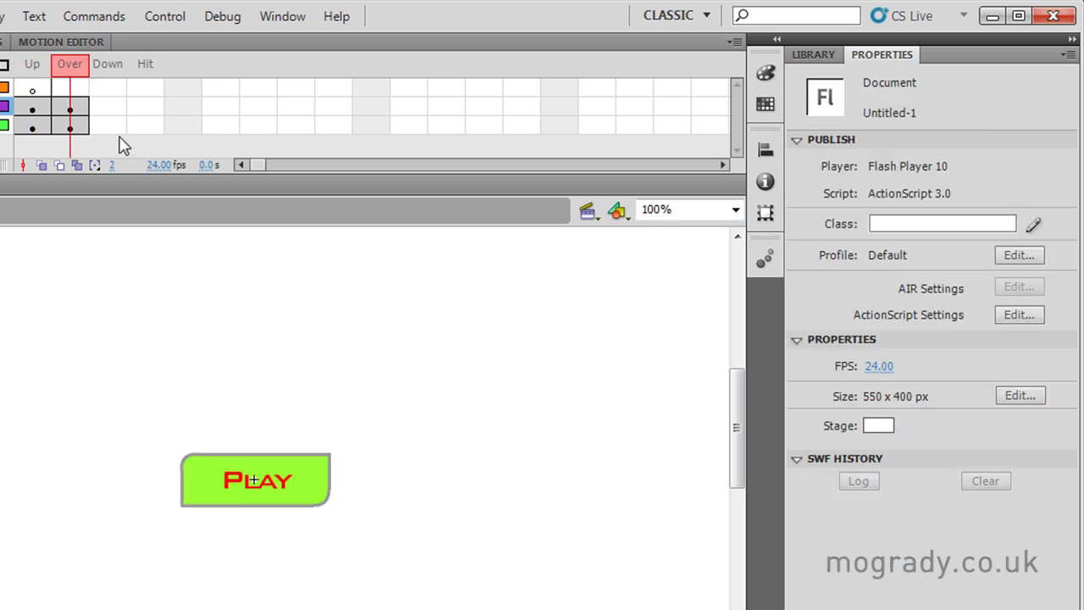
# Insert a keyframe in the background layer's Down frame and nudge its rectangle 3 px down and 3 px right.
pyautogui.click(109, 127)
pyautogui.rightClick(108, 125)
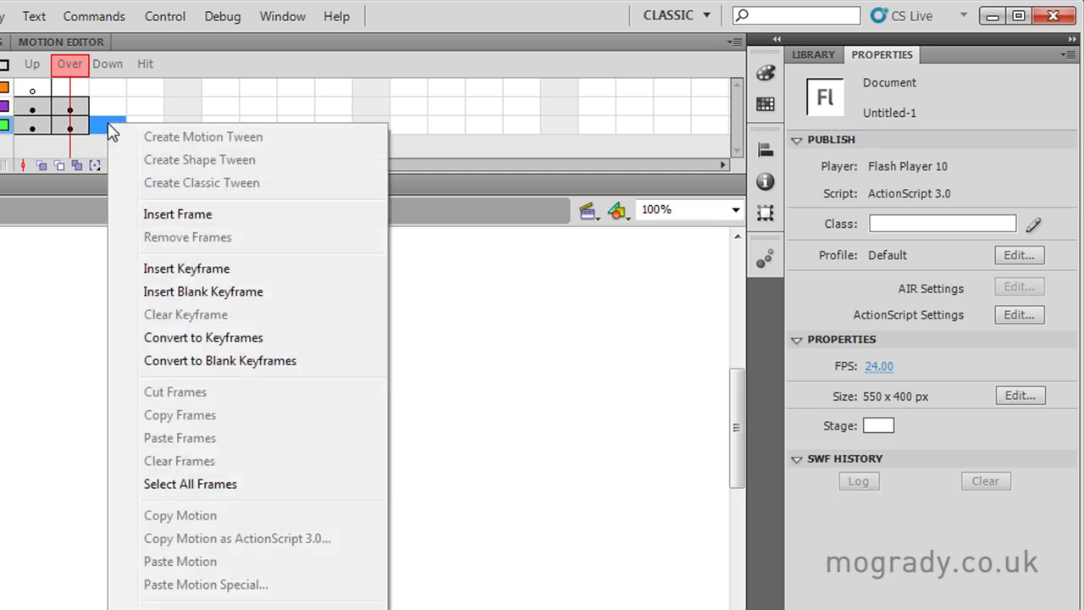
pyautogui.click(173, 270)
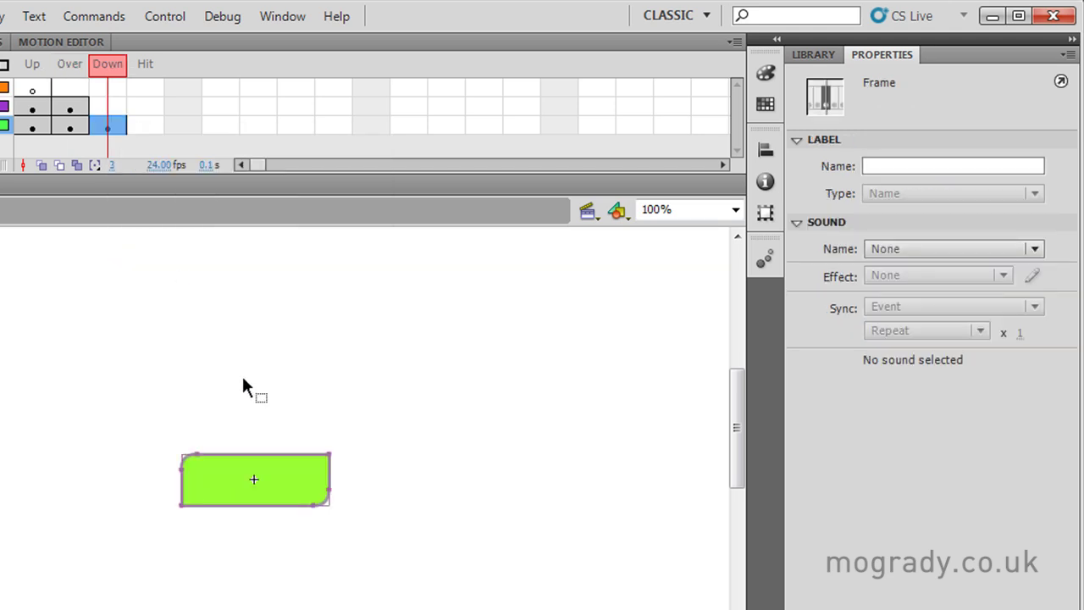
pyautogui.click(297, 501)
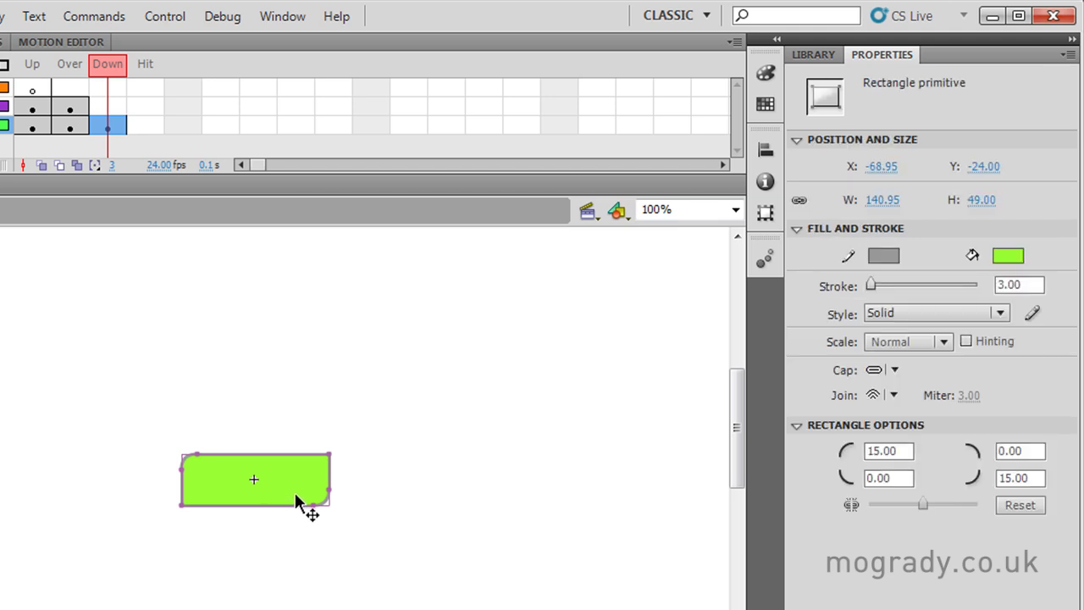
pyautogui.press('Down')
pyautogui.press('Down')
pyautogui.press('Down')
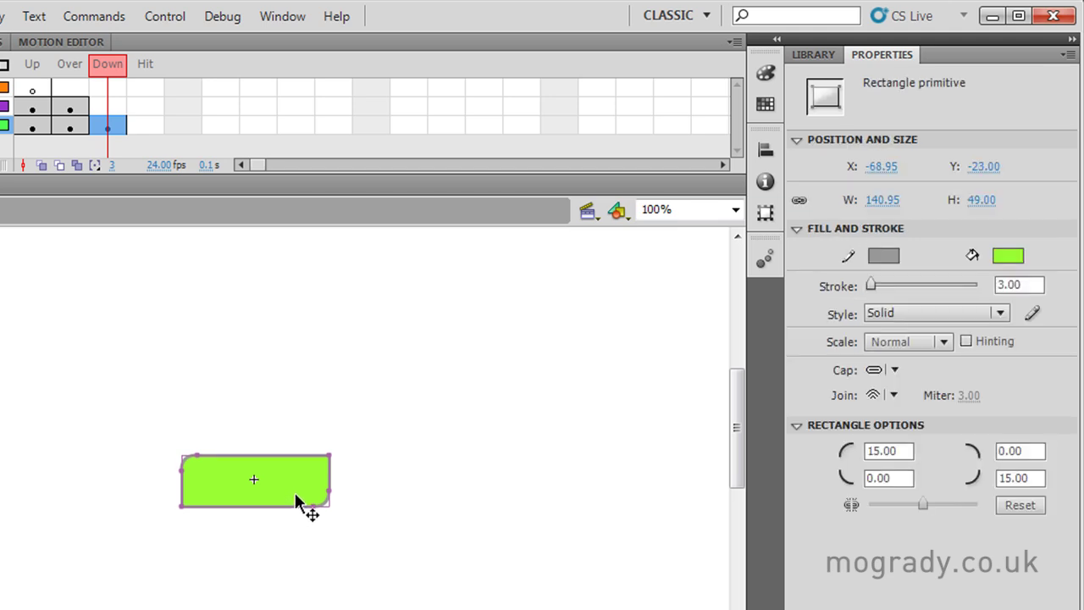
pyautogui.press('Right')
pyautogui.press('Right')
pyautogui.press('Right')
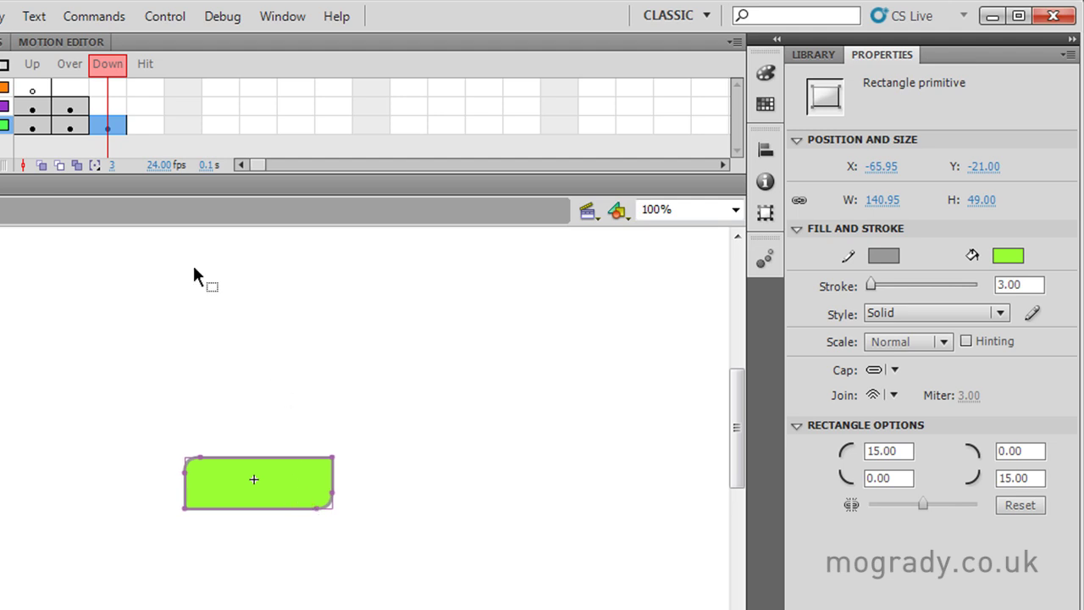
# Insert a keyframe in the text layer's Down frame with its text nudged about 3 px down and right, and step through the button states.
pyautogui.rightClick(106, 109)
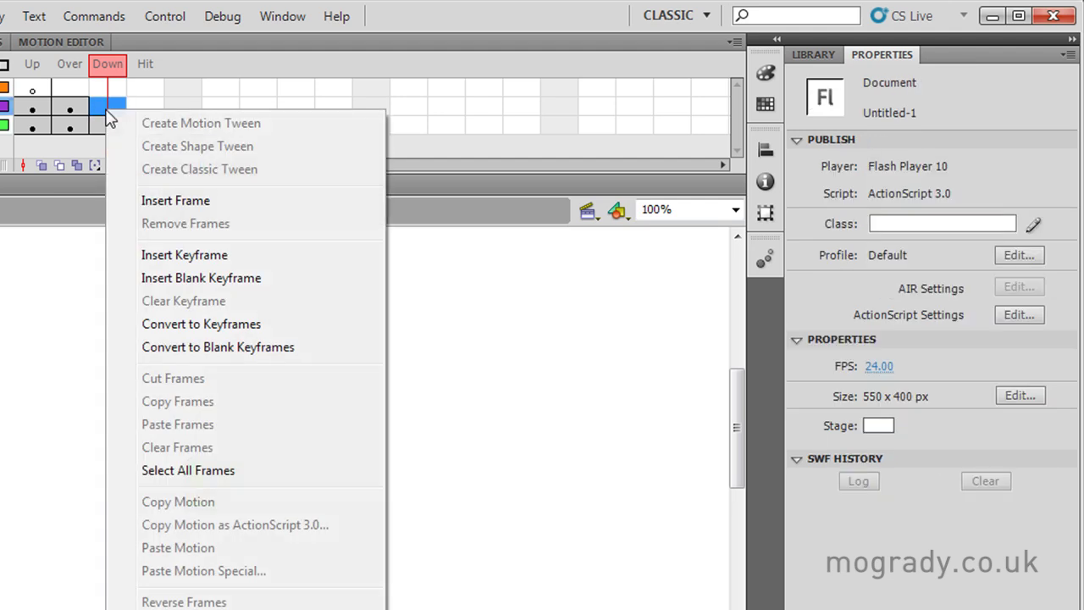
pyautogui.click(172, 263)
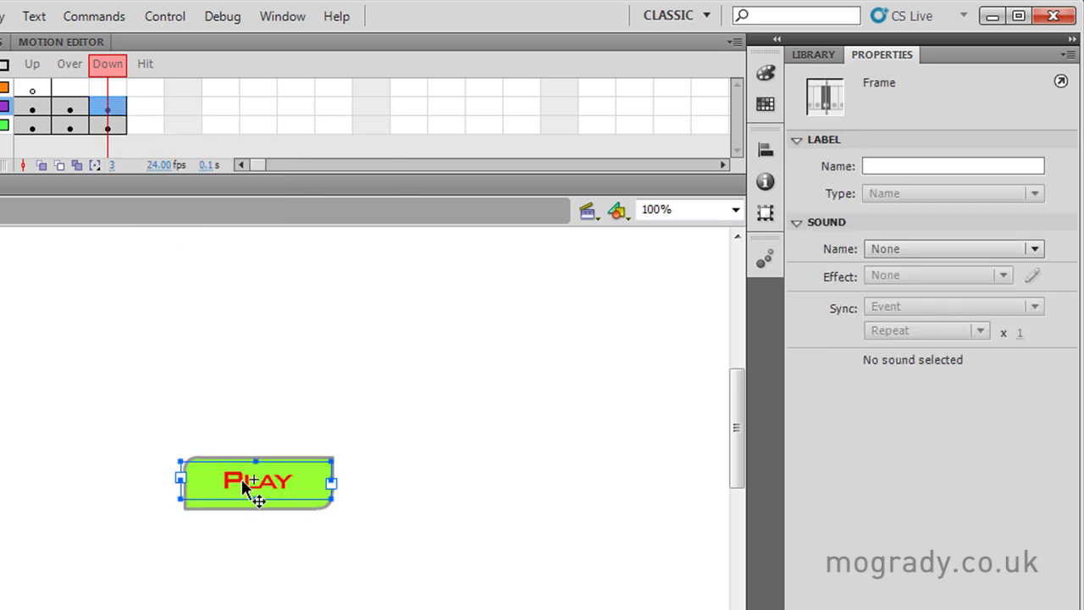
pyautogui.click(252, 482)
pyautogui.press('Down')
pyautogui.press('Down')
pyautogui.press('Down')
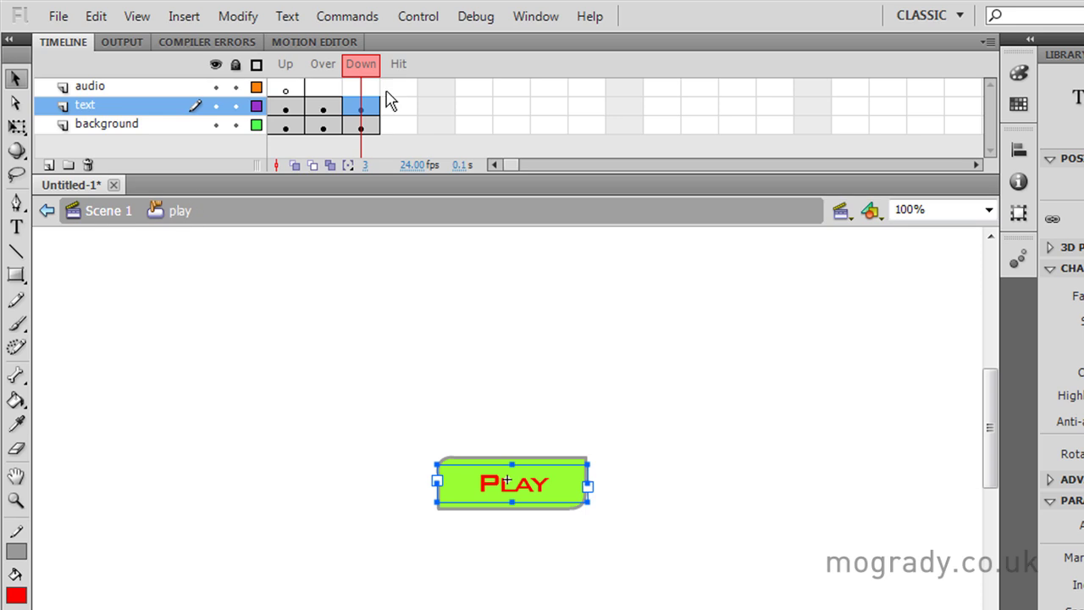
pyautogui.click(288, 73)
pyautogui.click(323, 73)
pyautogui.click(350, 73)
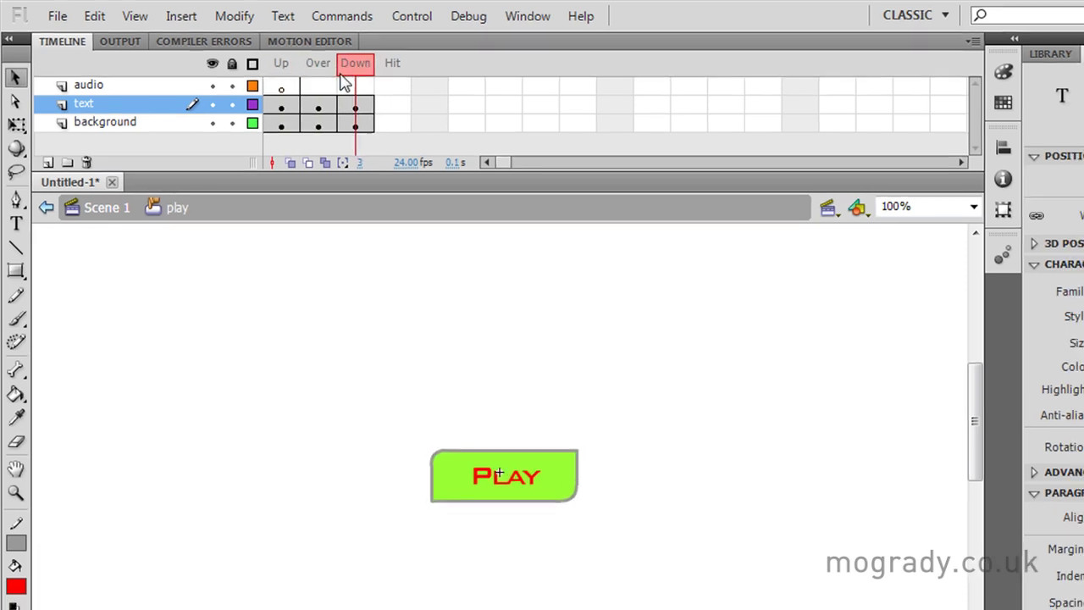
pyautogui.click(317, 64)
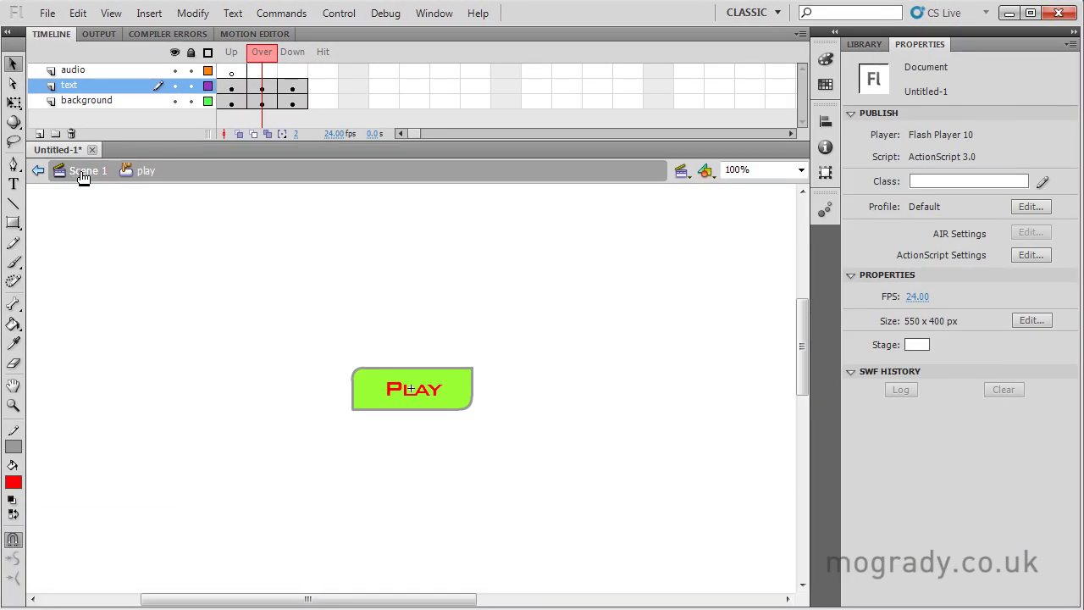
# Return to Scene 1 and place an instance of the play button from the library near the stage's upper-left corner.
pyautogui.click(83, 175)
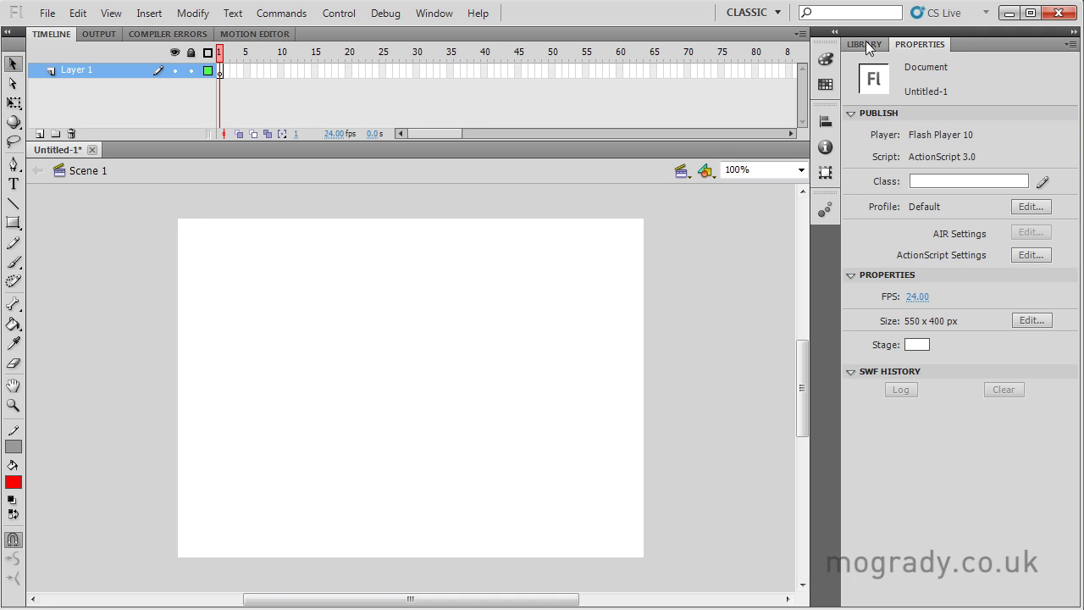
pyautogui.click(866, 45)
pyautogui.moveTo(871, 299); pyautogui.dragTo(282, 258)
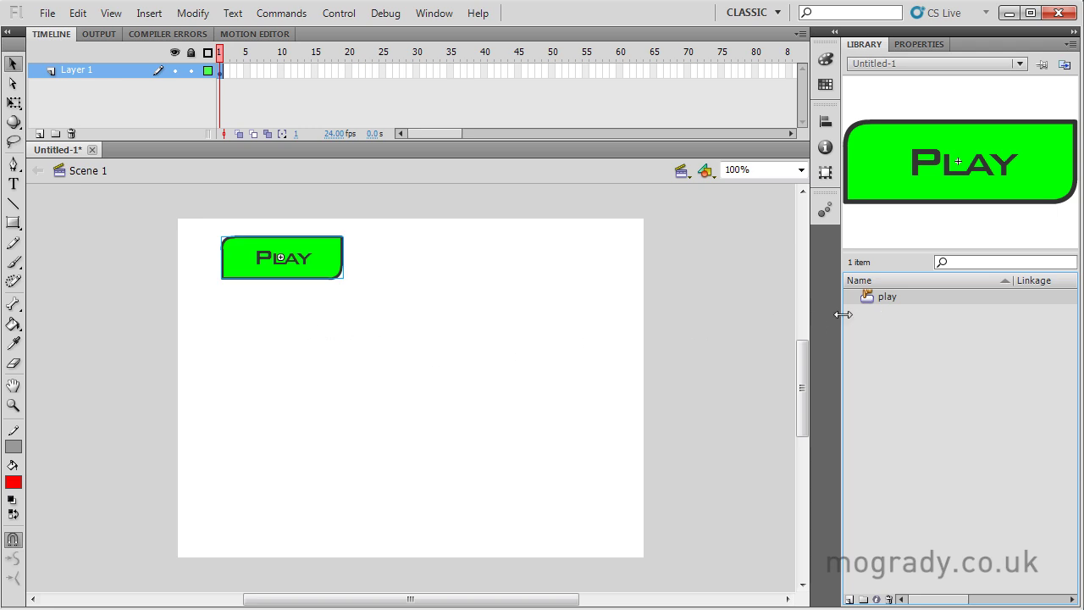
# Place four more instances of the play button from the library in a loose column below the first one.
pyautogui.moveTo(872, 298); pyautogui.dragTo(290, 385)
pyautogui.moveTo(859, 212); pyautogui.dragTo(254, 432)
pyautogui.moveTo(907, 175); pyautogui.dragTo(327, 508)
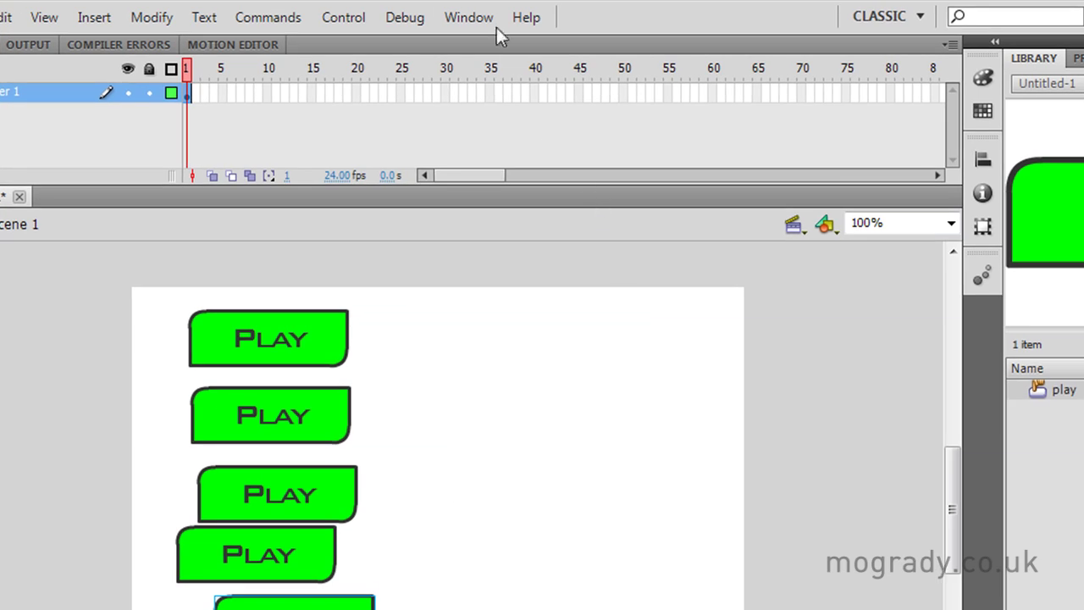
# Show the Align panel, dock it beside Library and Properties, and close the Transform panel.
pyautogui.click(452, 17)
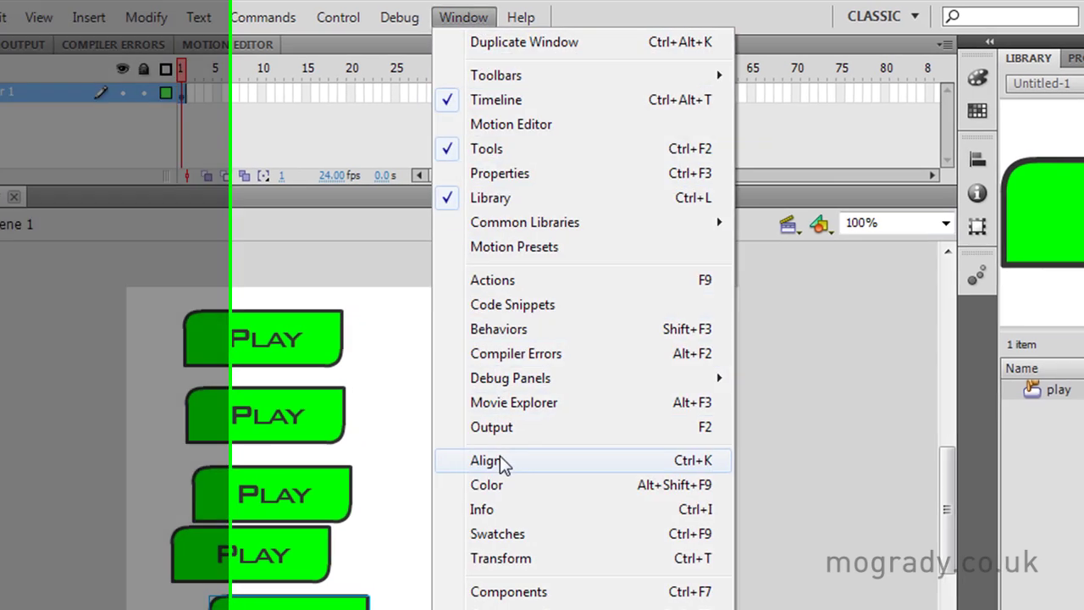
pyautogui.click(498, 462)
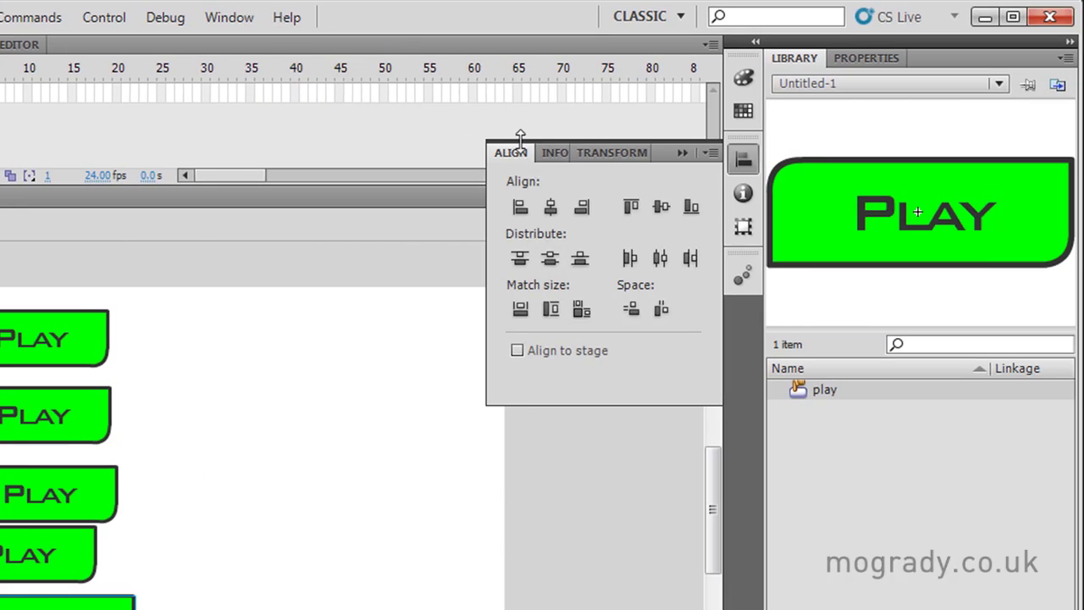
pyautogui.moveTo(514, 157); pyautogui.dragTo(868, 66)
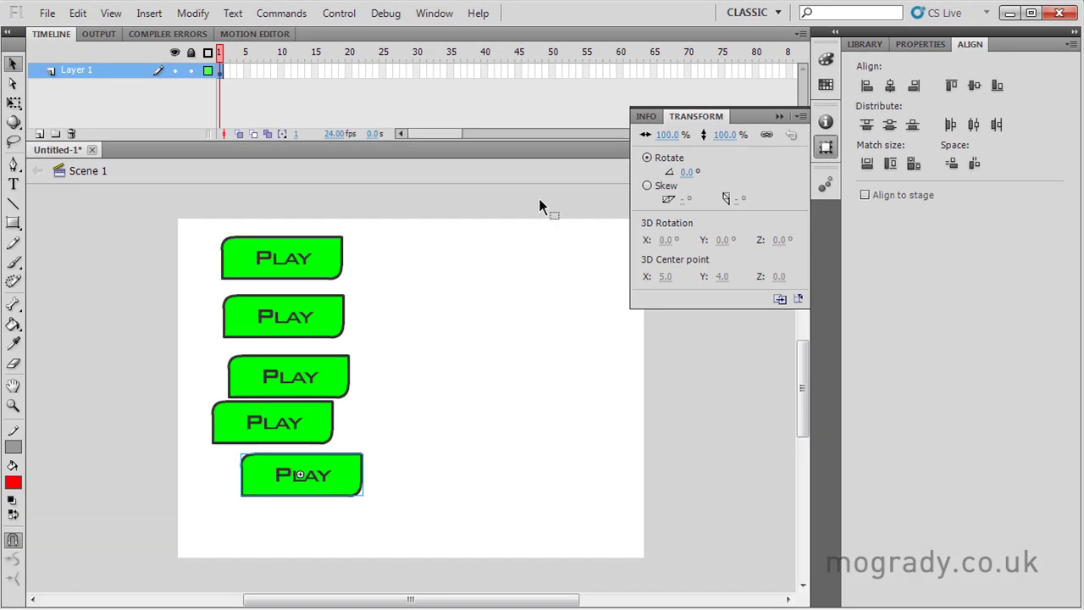
pyautogui.hotkey('ctrl', 't')
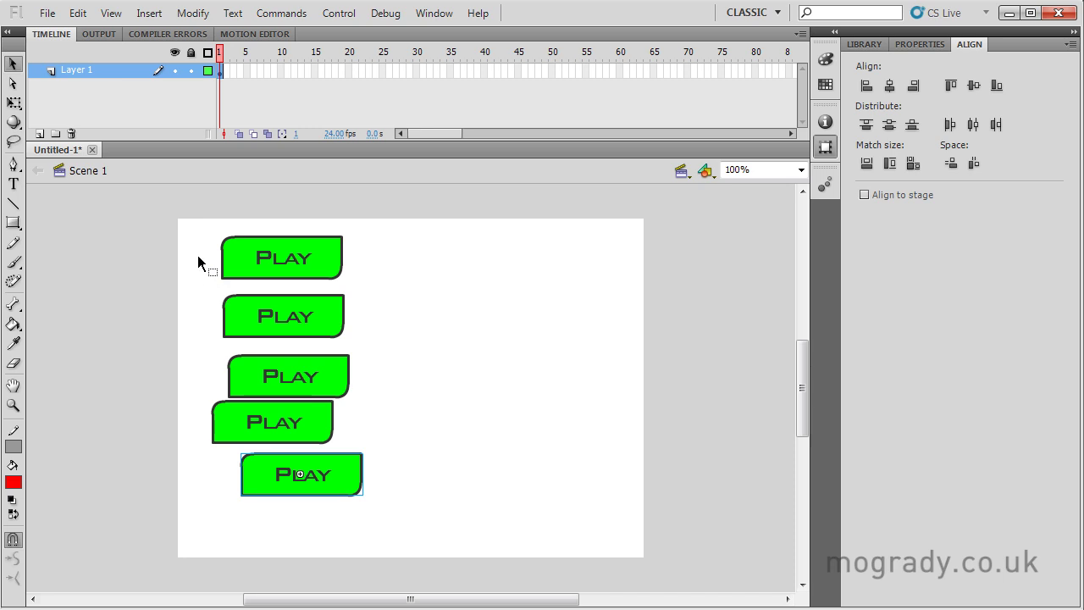
# Align all five play buttons on their left and right edges and distribute them evenly by vertical center.
pyautogui.moveTo(189, 227); pyautogui.dragTo(186, 215)
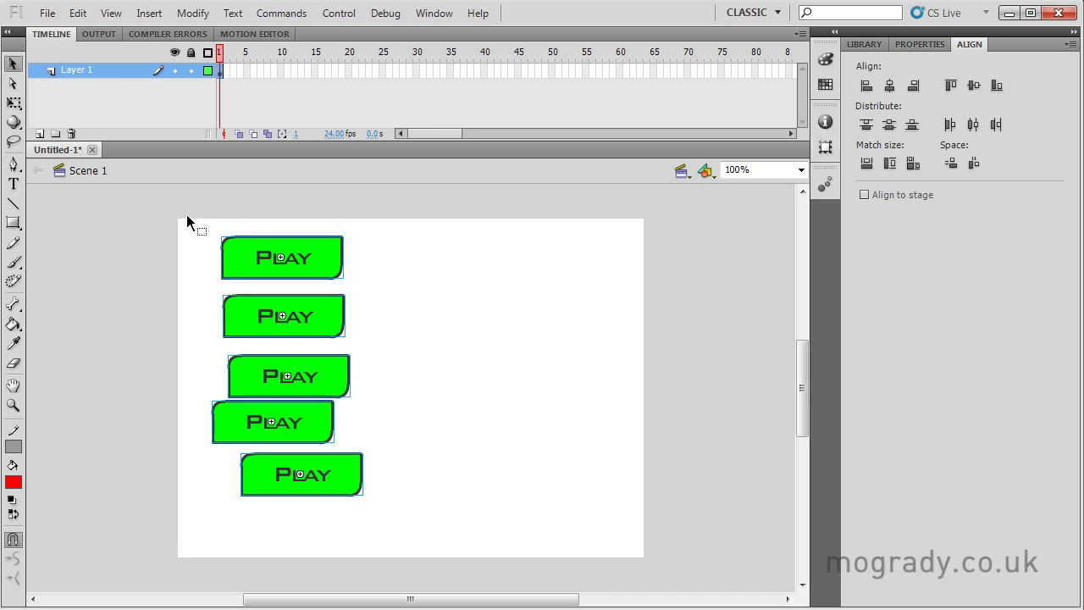
pyautogui.click(869, 86)
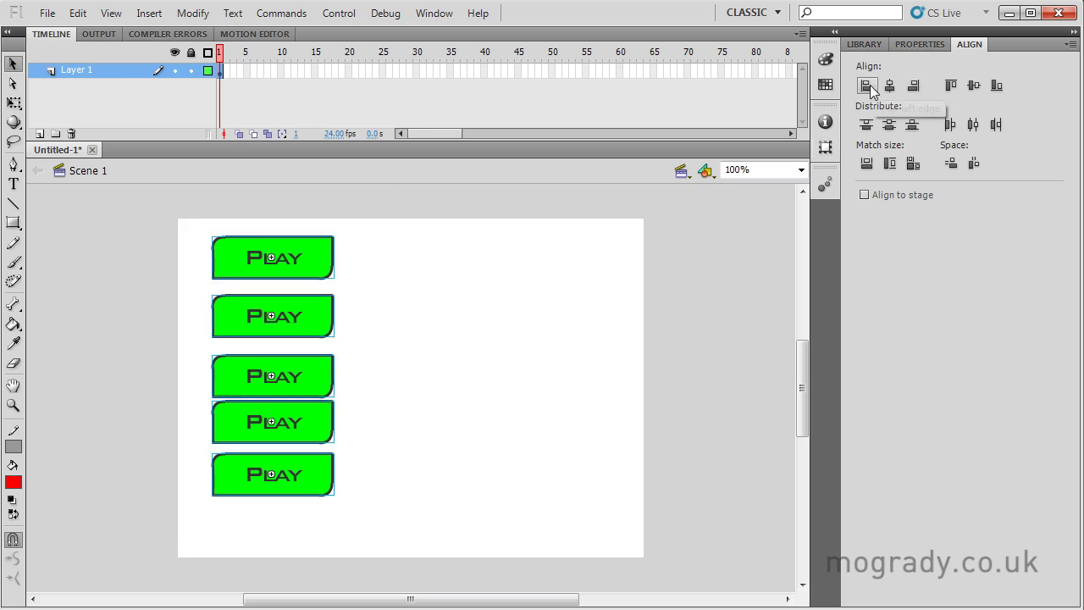
pyautogui.click(914, 86)
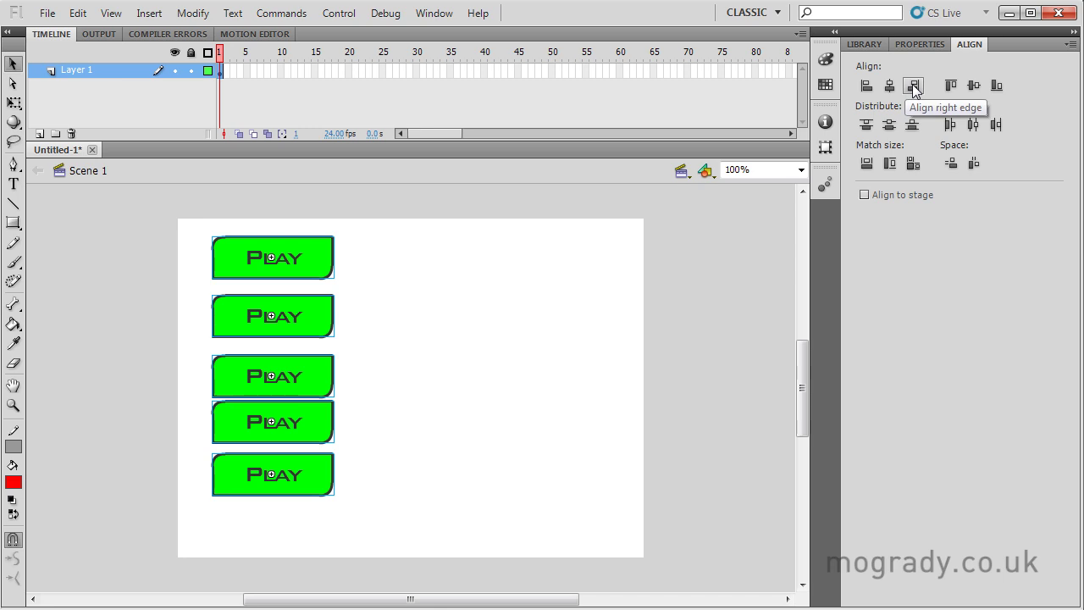
pyautogui.click(890, 128)
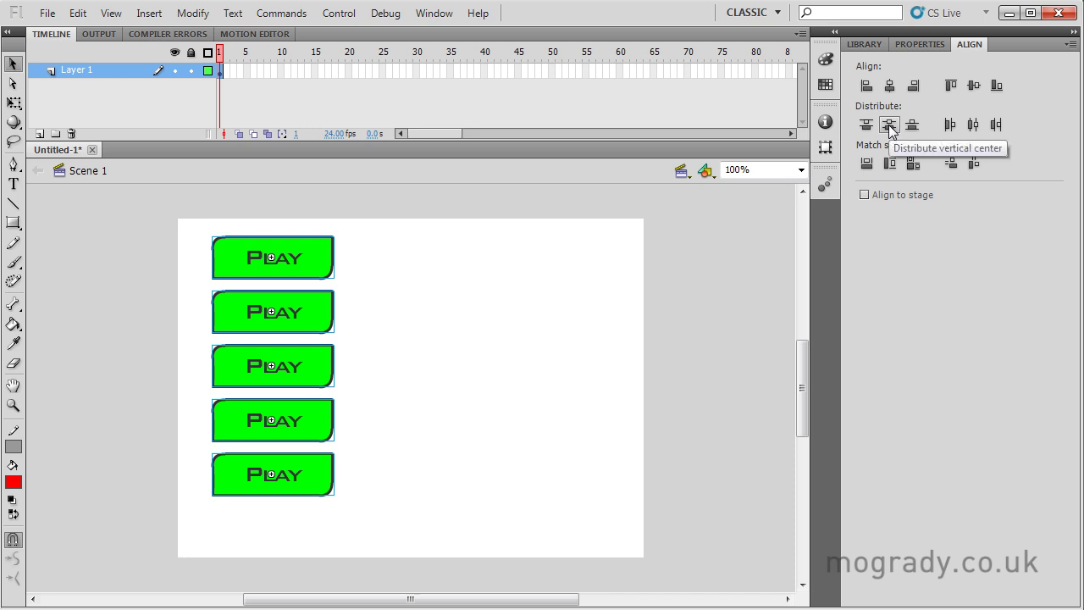
# Test the movie and try the Over and Down states of the play buttons in the preview window.
pyautogui.hotkey('ctrl', 'Return')
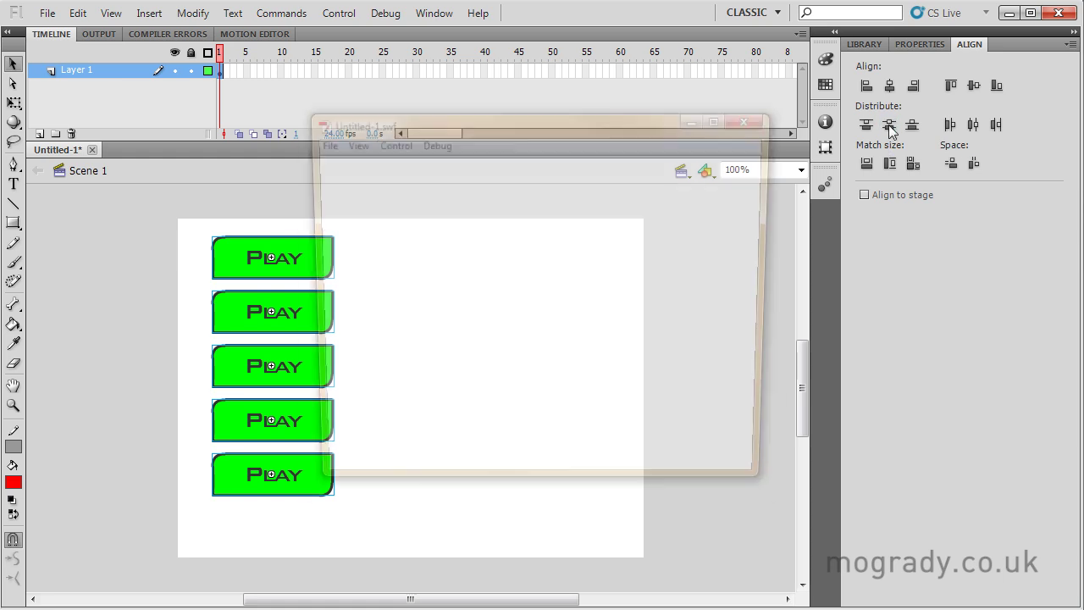
pyautogui.moveTo(652, 120); pyautogui.dragTo(784, 185)
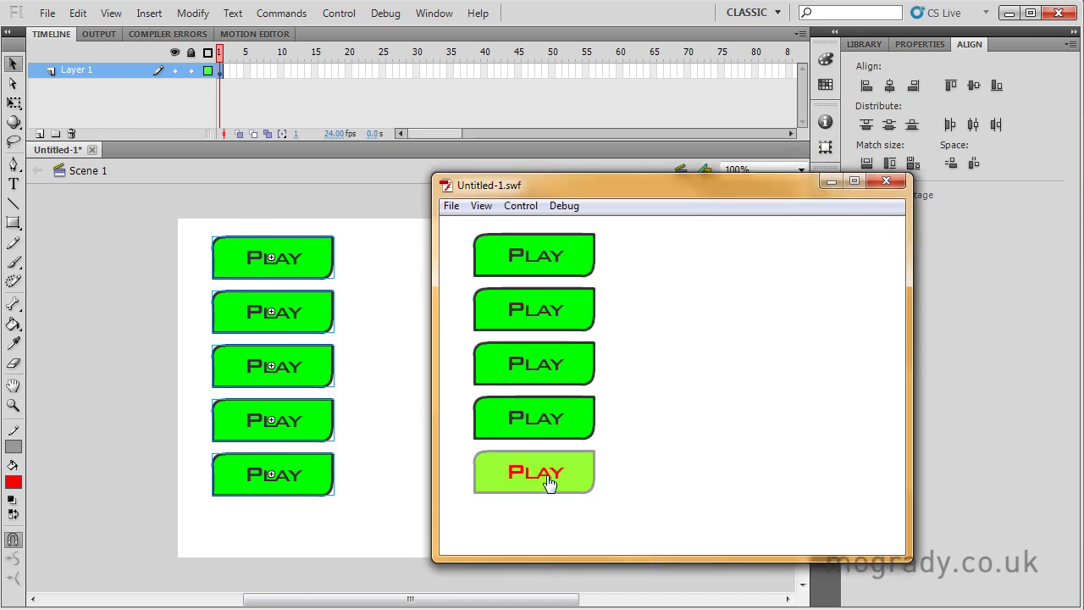
pyautogui.click(539, 268)
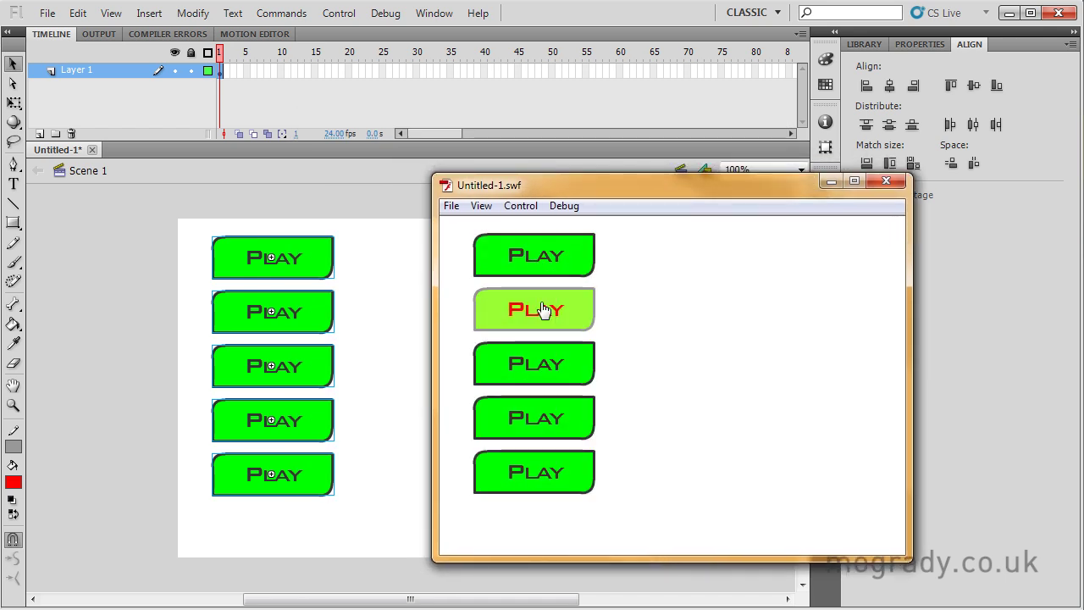
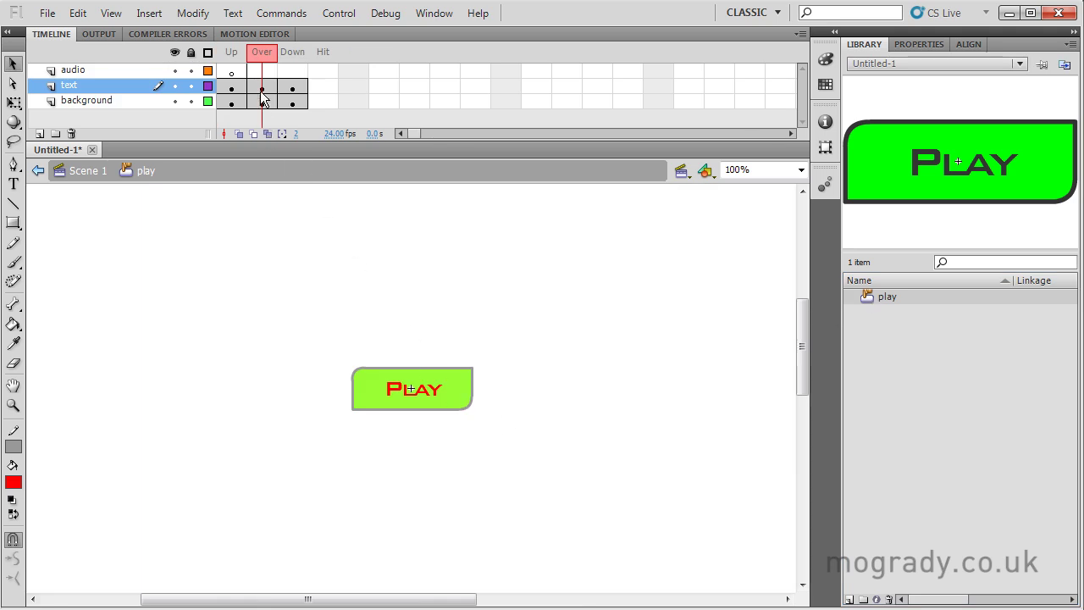
# Insert keyframes in the Over and Down frames of the play symbol's audio layer.
pyautogui.click(238, 74)
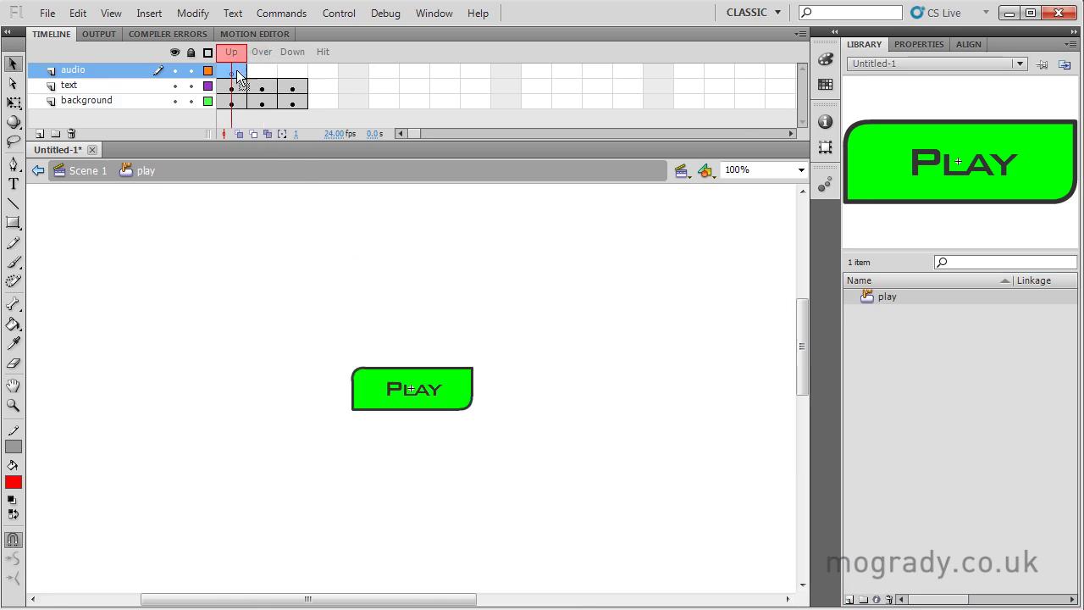
pyautogui.click(264, 71)
pyautogui.rightClick(261, 73)
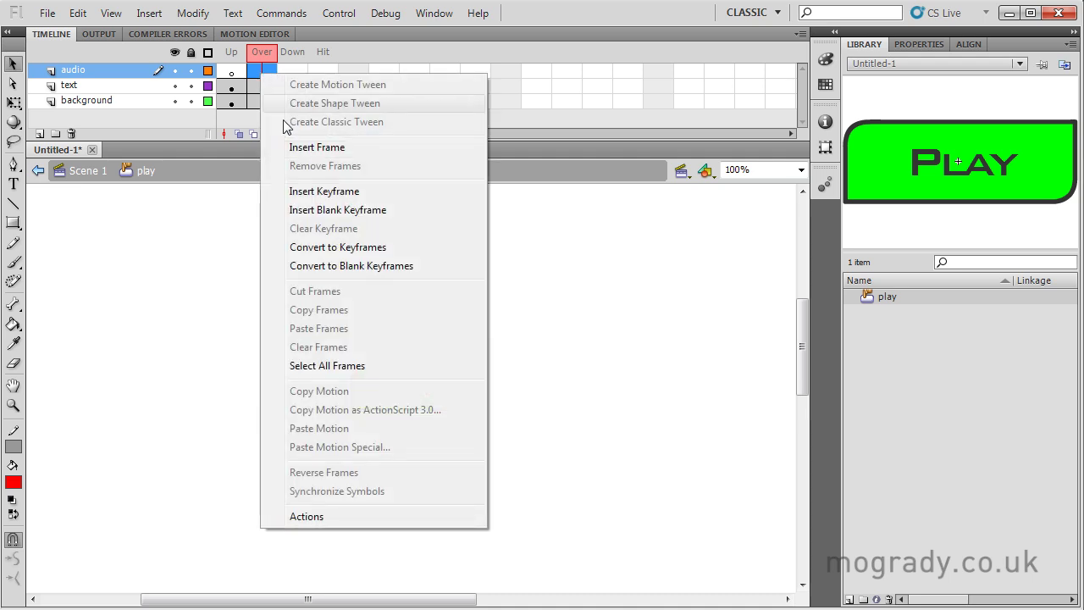
pyautogui.click(307, 194)
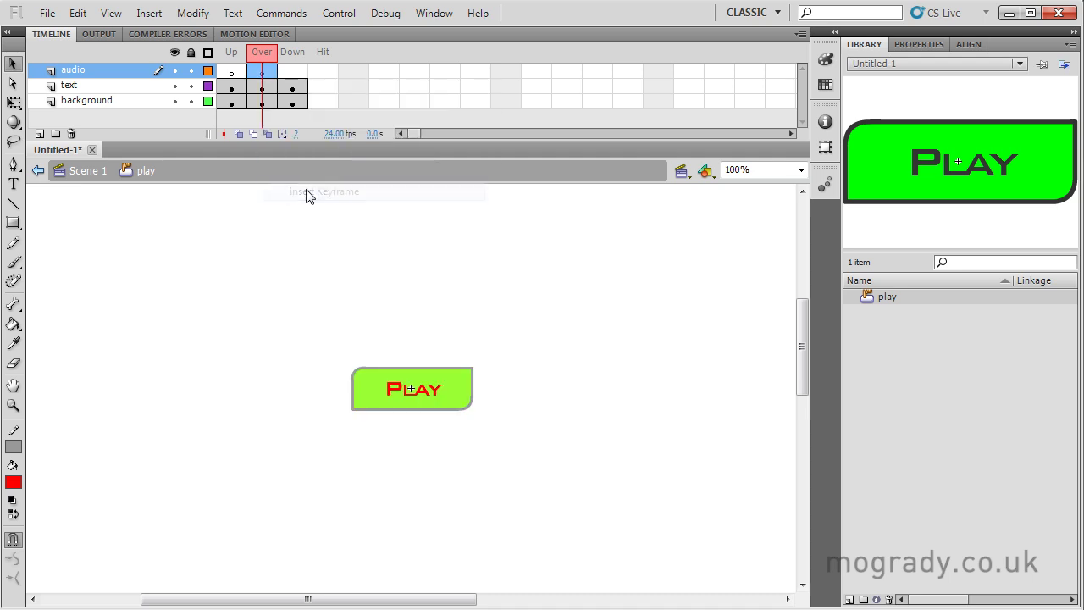
pyautogui.click(290, 70)
pyautogui.rightClick(292, 75)
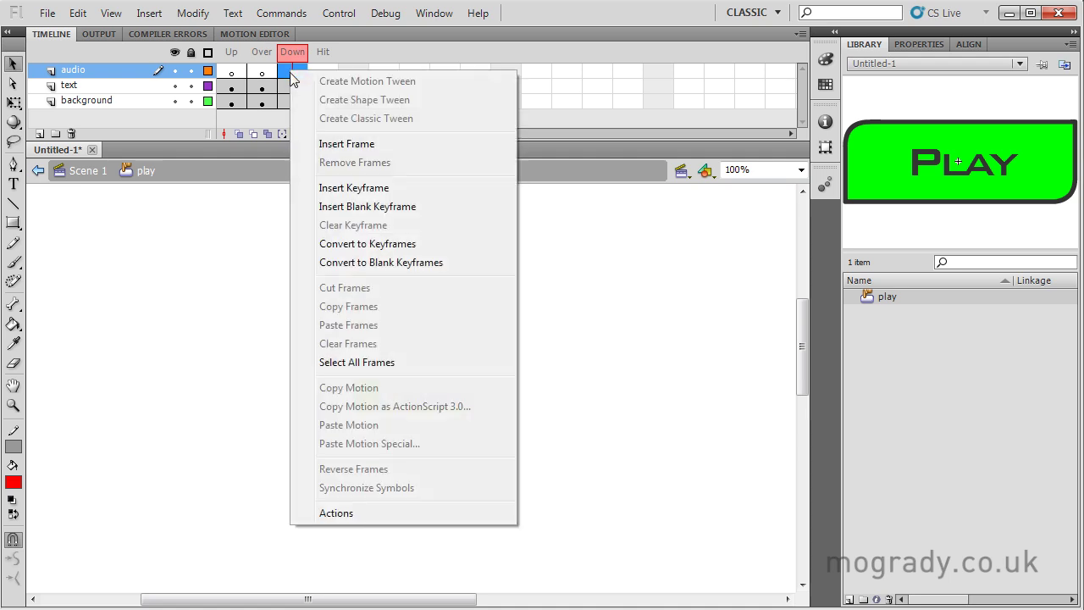
pyautogui.click(335, 190)
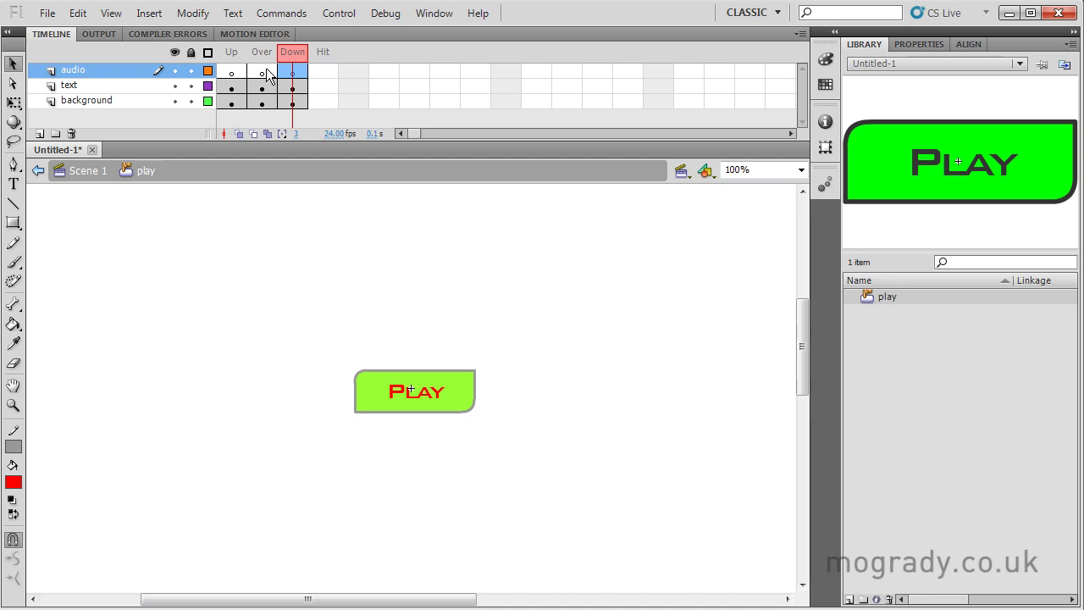
# Import blipSound.mp3 and rockLoop.mp3 from the audio folder into the library.
pyautogui.click(267, 74)
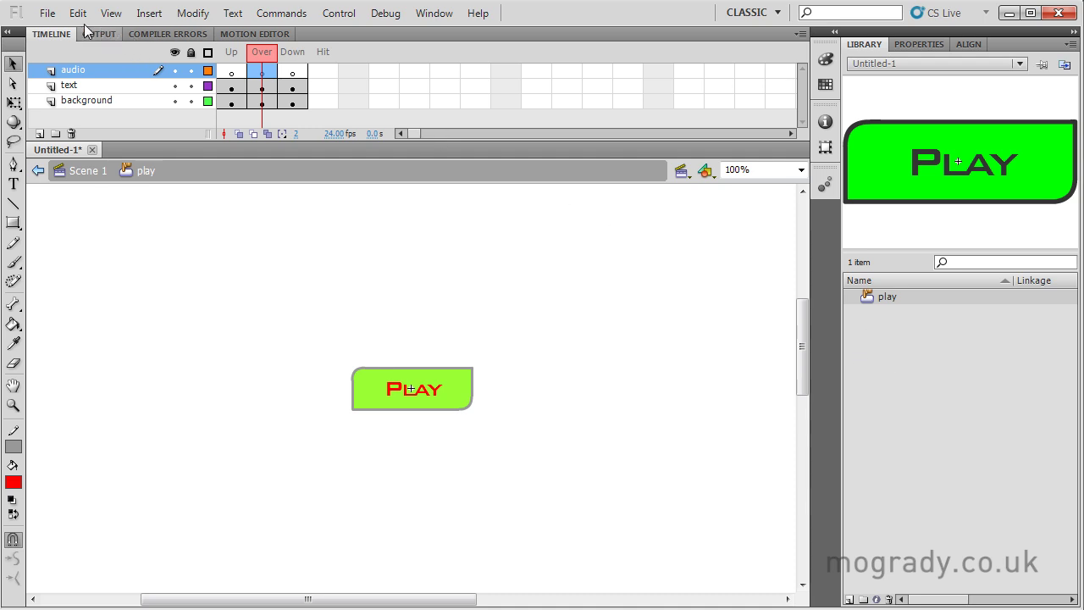
pyautogui.click(47, 14)
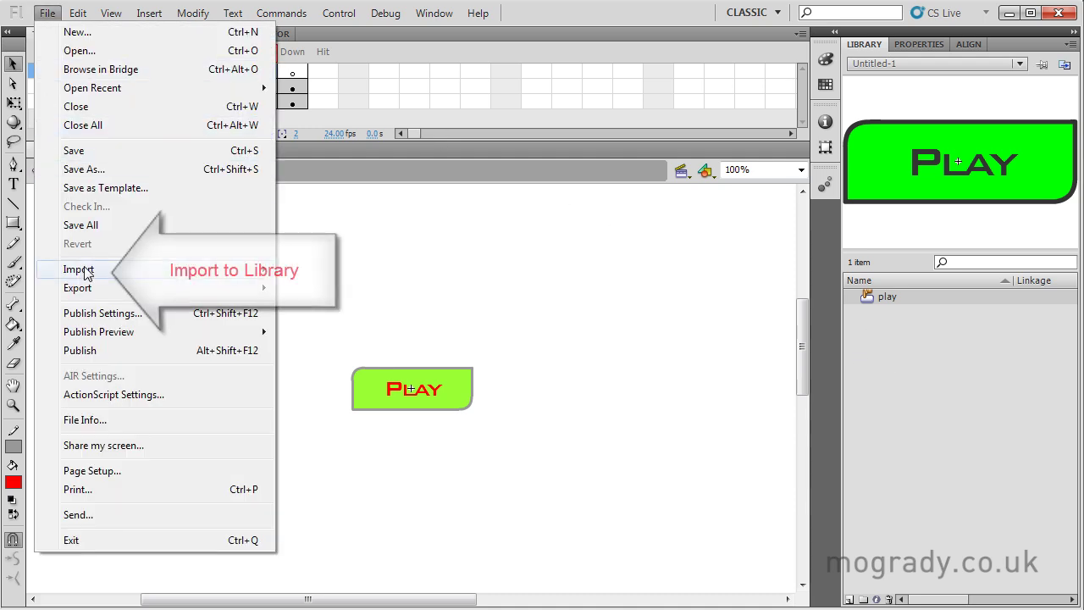
pyautogui.moveTo(86, 273)
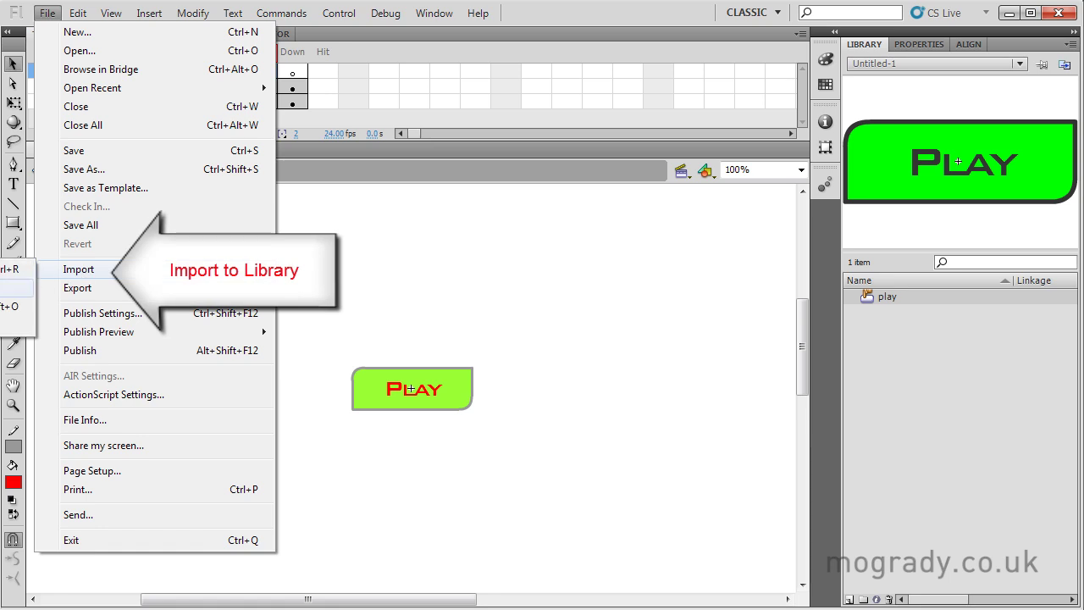
pyautogui.click(13, 288)
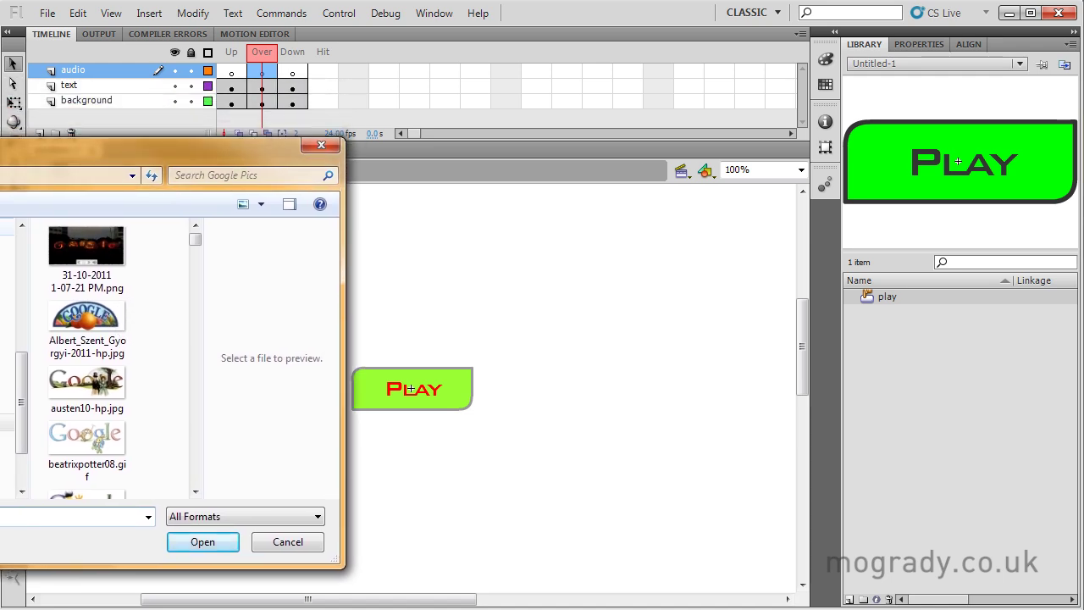
pyautogui.click(7, 350)
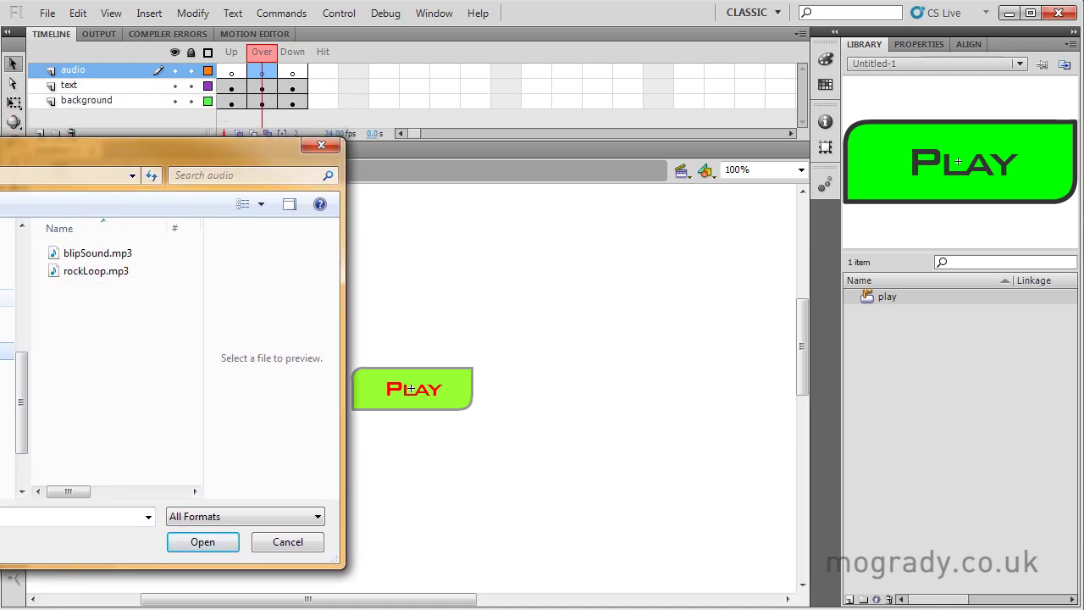
pyautogui.click(81, 255)
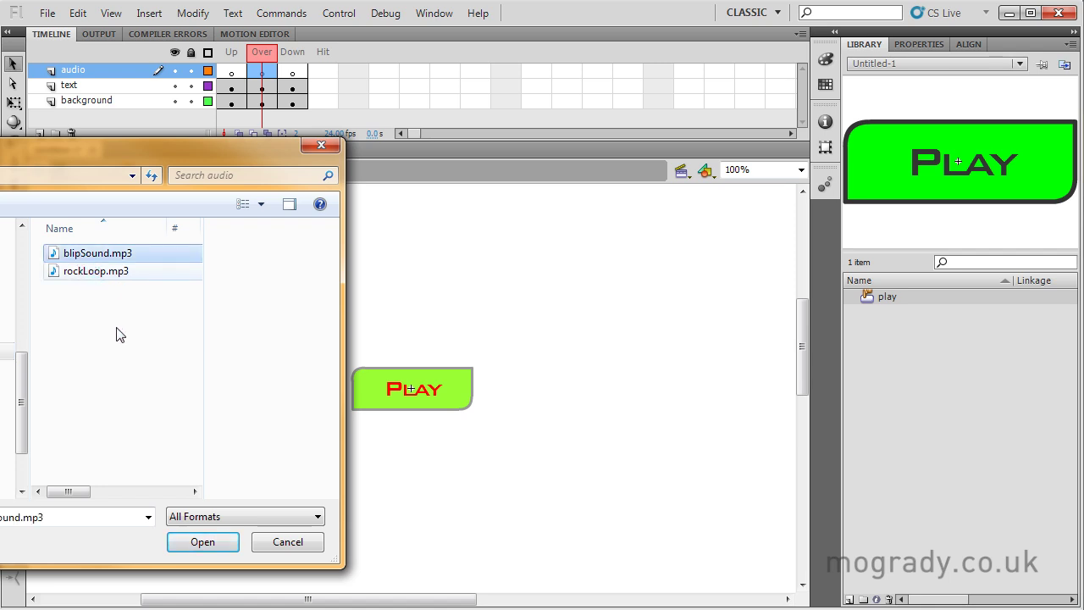
pyautogui.click(206, 547)
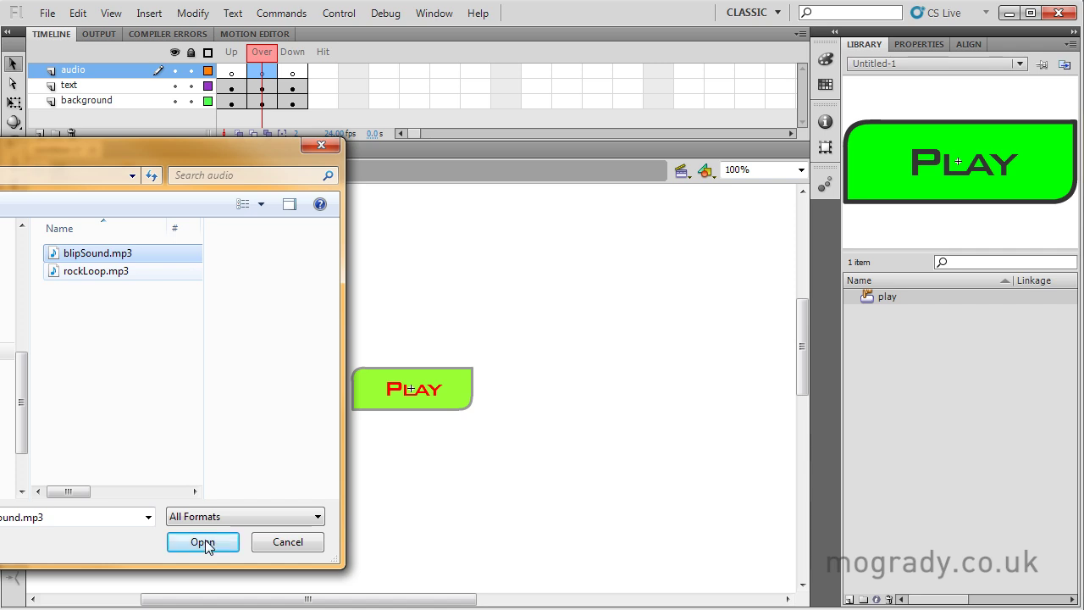
pyautogui.keyDown('shift'); pyautogui.click(96, 271); pyautogui.keyUp('shift')
pyautogui.click(203, 542)
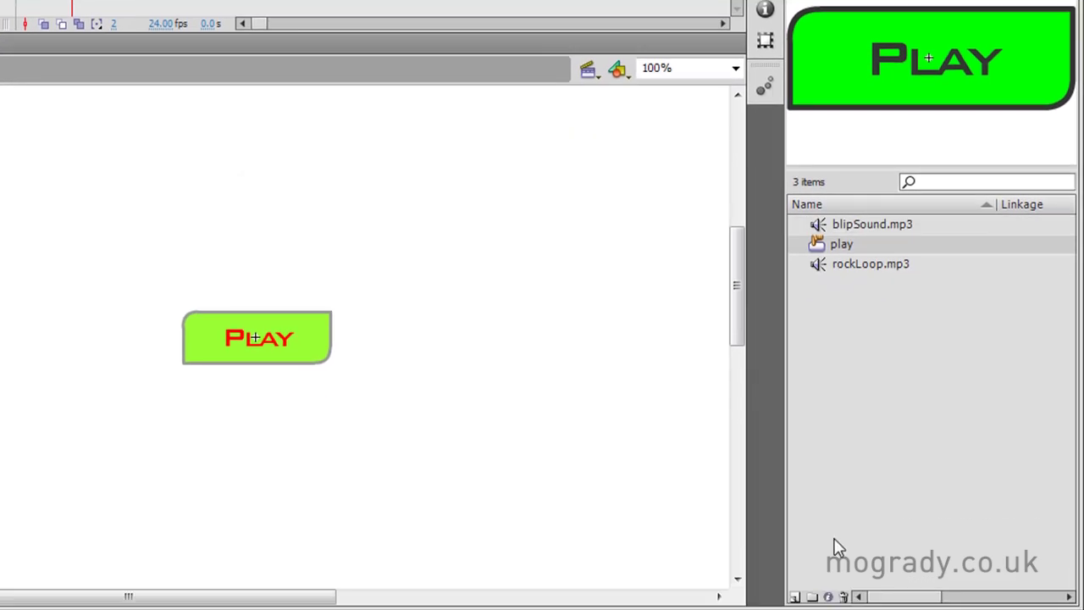
# Create a library folder named "audio" and move blipSound.mp3 and rockLoop.mp3 into it.
pyautogui.click(813, 596)
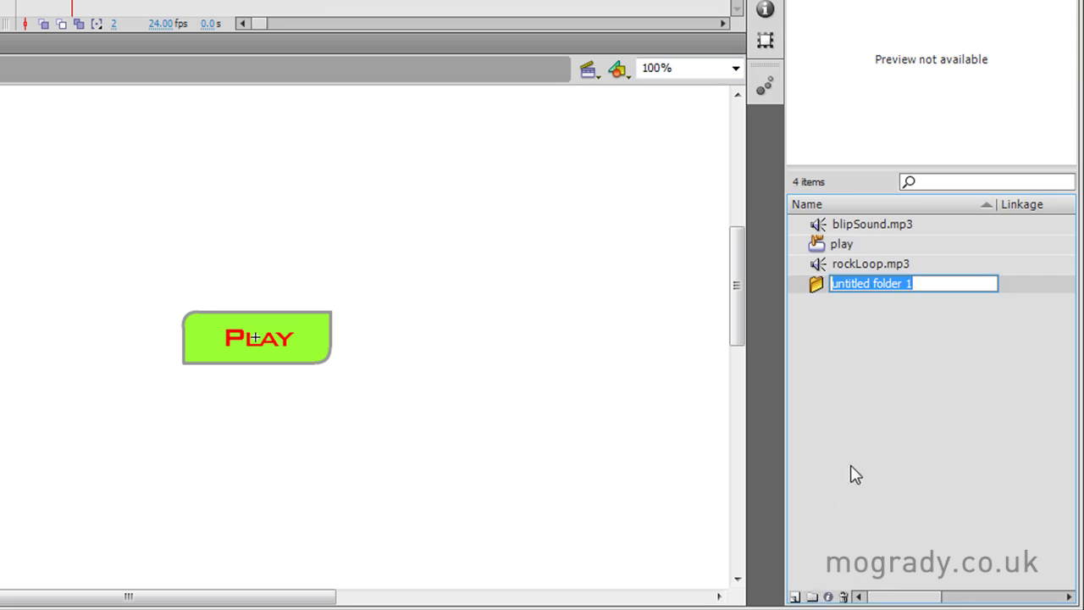
pyautogui.write('audio')
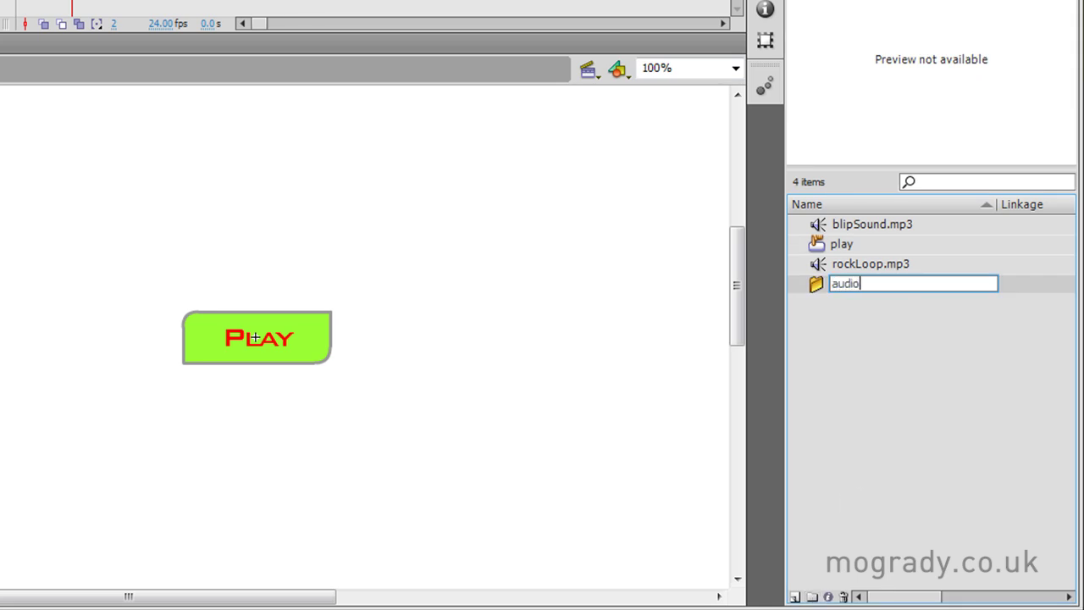
pyautogui.press('Return')
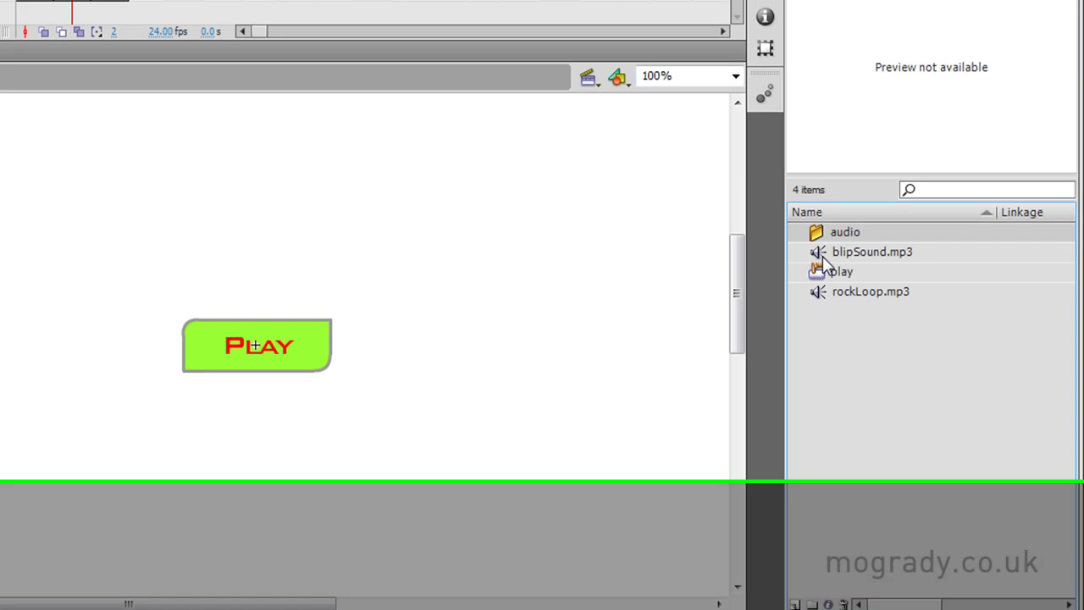
pyautogui.click(823, 246)
pyautogui.moveTo(823, 350)
pyautogui.mouseDown()
pyautogui.moveTo(816, 325)
pyautogui.moveTo(826, 369)
pyautogui.moveTo(831, 328)
pyautogui.moveTo(831, 366)
pyautogui.mouseUp()
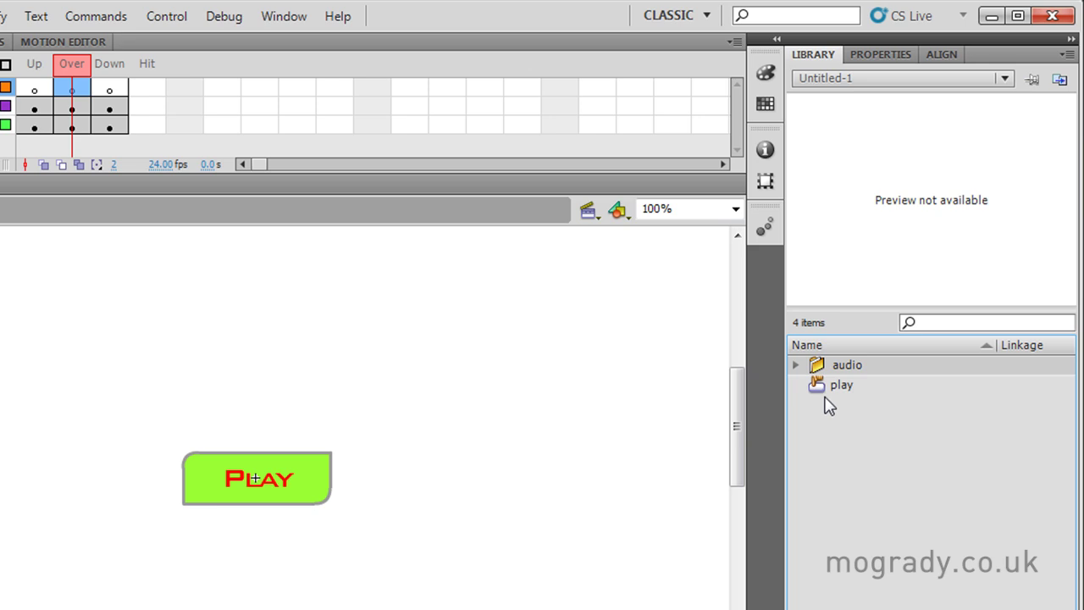
# Assign blipSound.mp3 as the sound of the audio layer's Over frame.
pyautogui.click(79, 88)
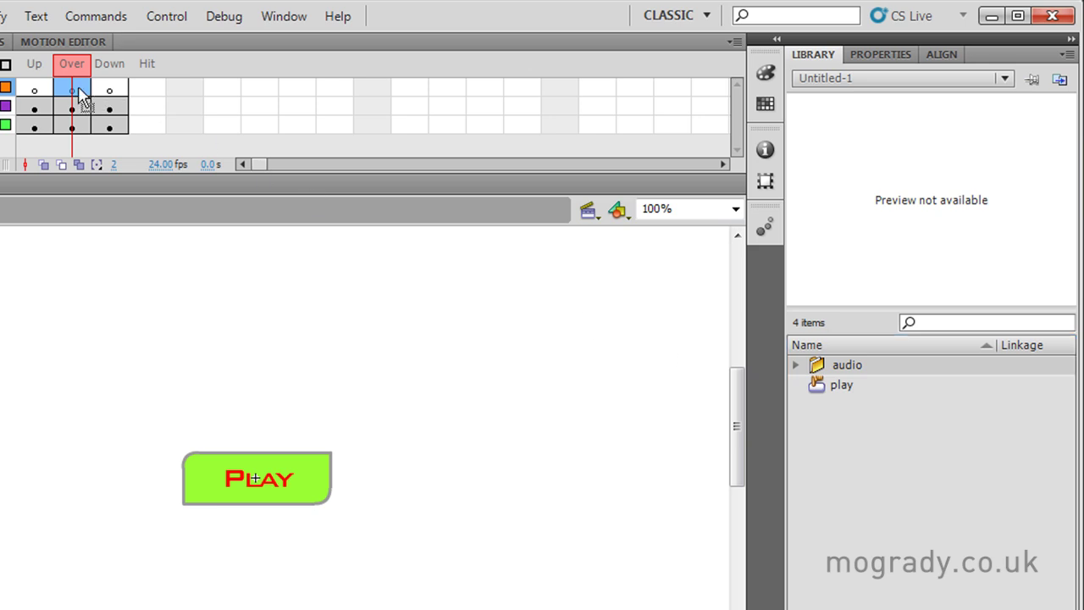
pyautogui.click(904, 55)
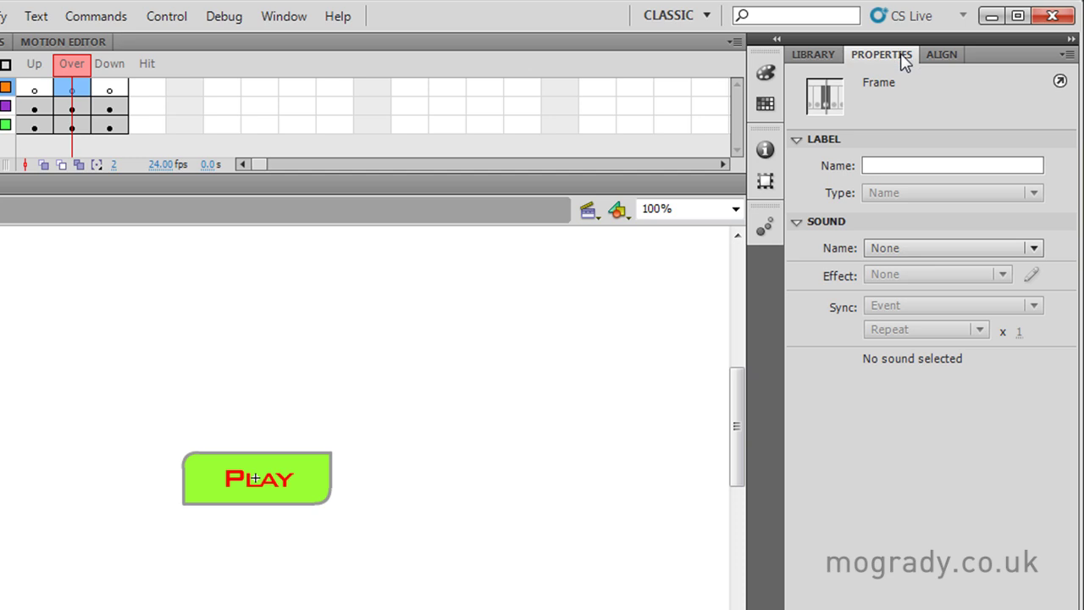
pyautogui.click(797, 223)
pyautogui.click(798, 222)
pyautogui.click(1035, 248)
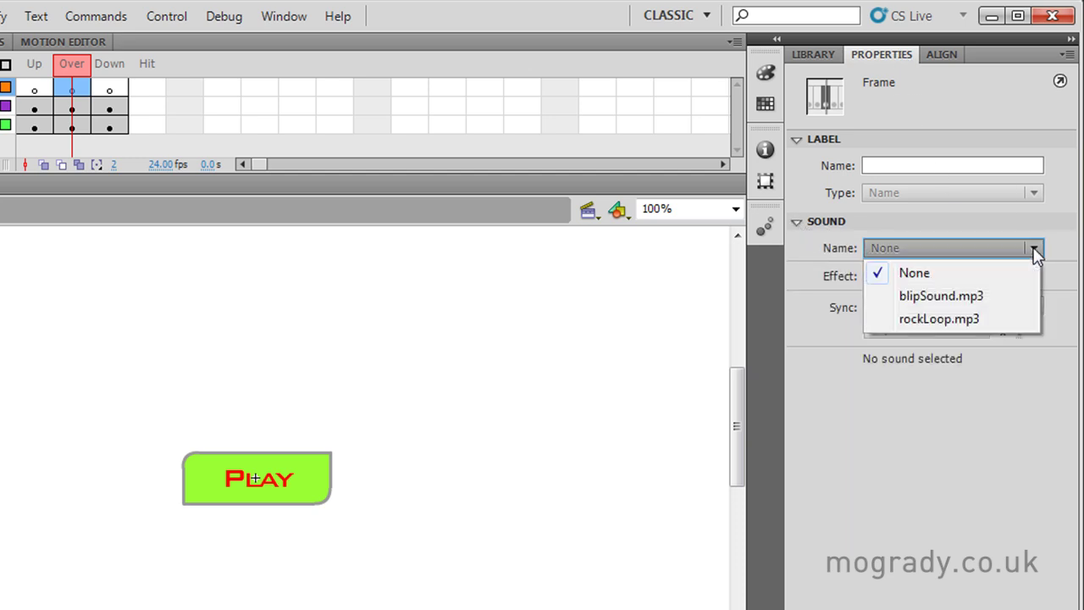
pyautogui.click(941, 298)
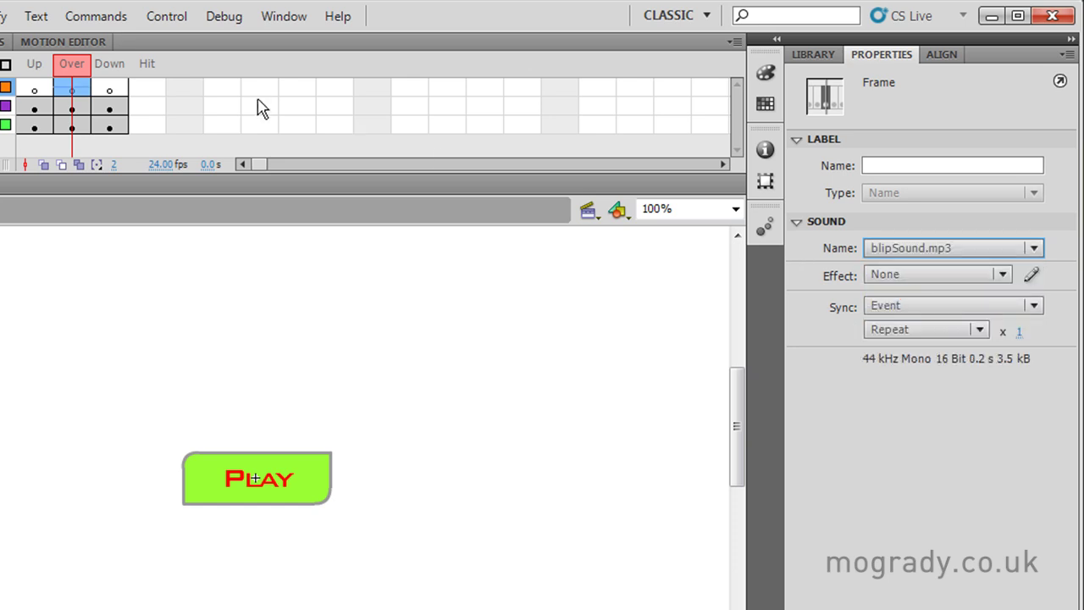
# Assign rockLoop.mp3 as the sound of the audio layer's Down frame and test the movie with the play buttons.
pyautogui.click(108, 89)
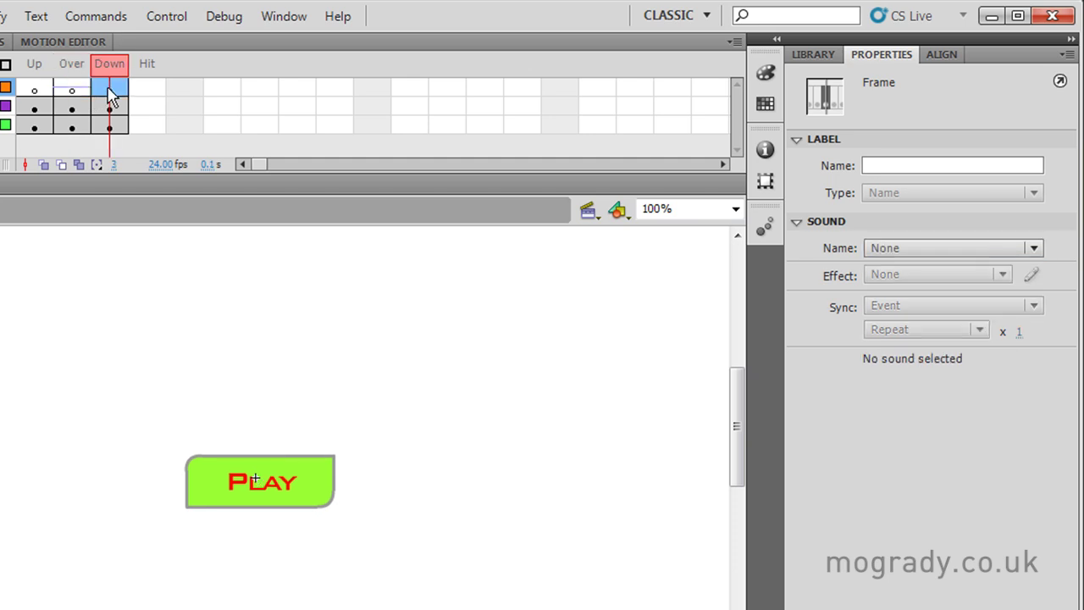
pyautogui.click(904, 247)
pyautogui.click(931, 318)
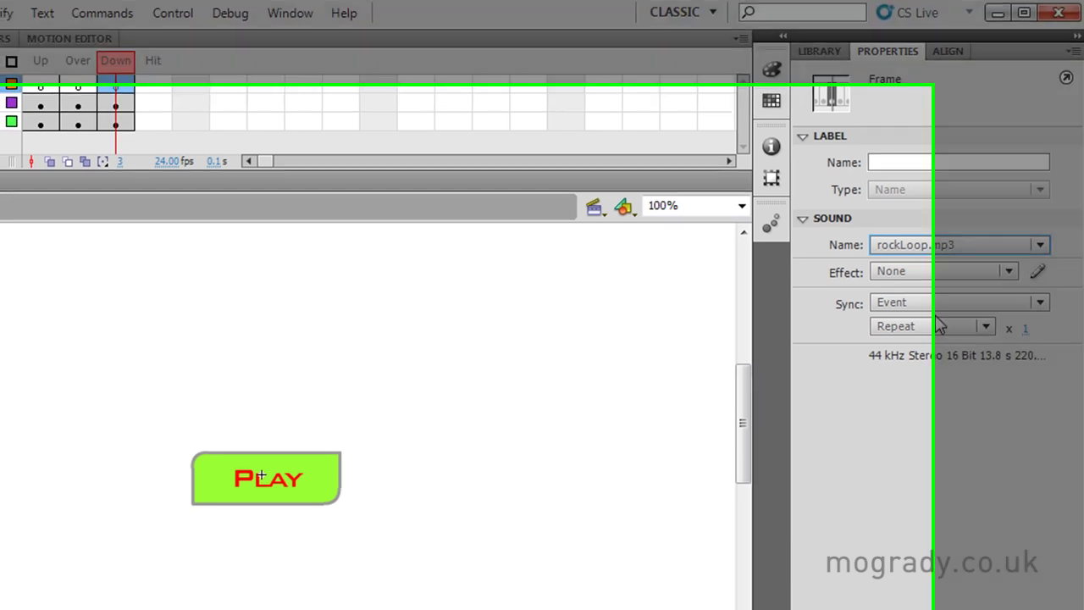
pyautogui.hotkey('ctrl', 'Return')
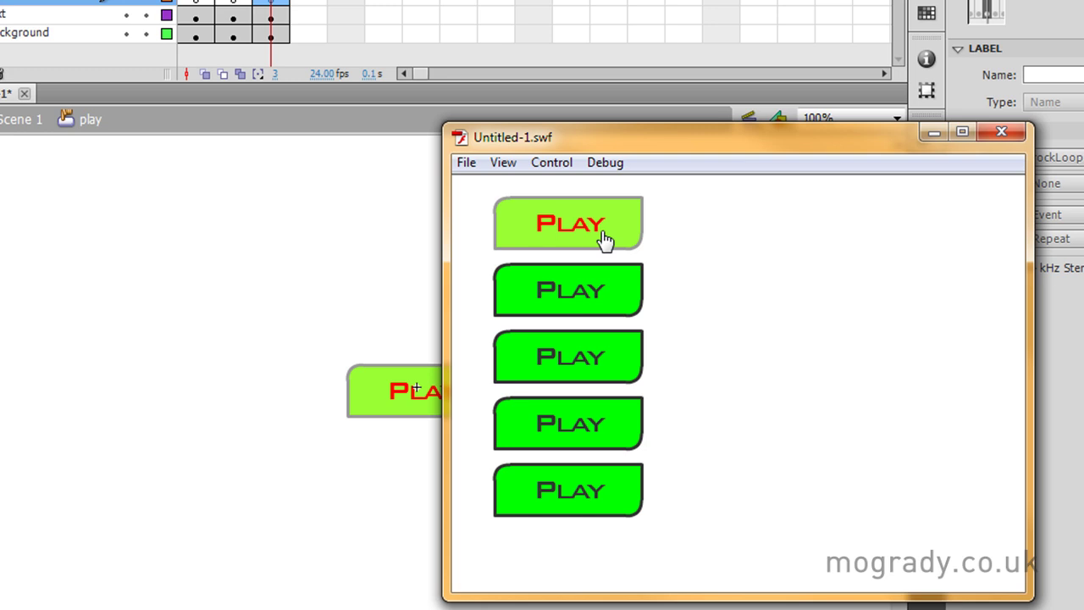
pyautogui.click(999, 132)
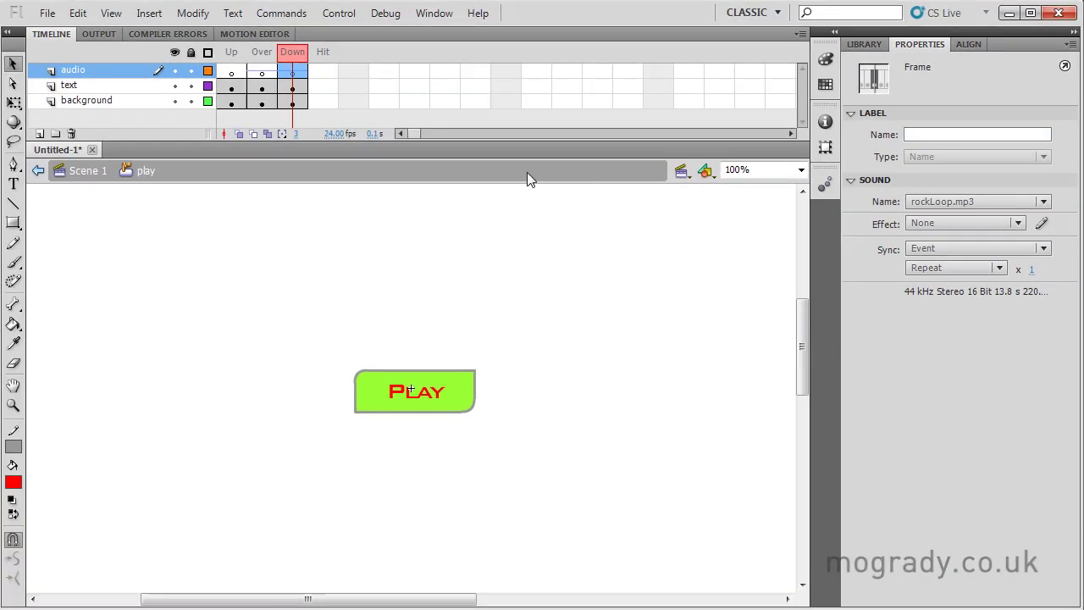
# Return to Scene 1 and delete all play button instances except the uppermost one.
pyautogui.click(80, 171)
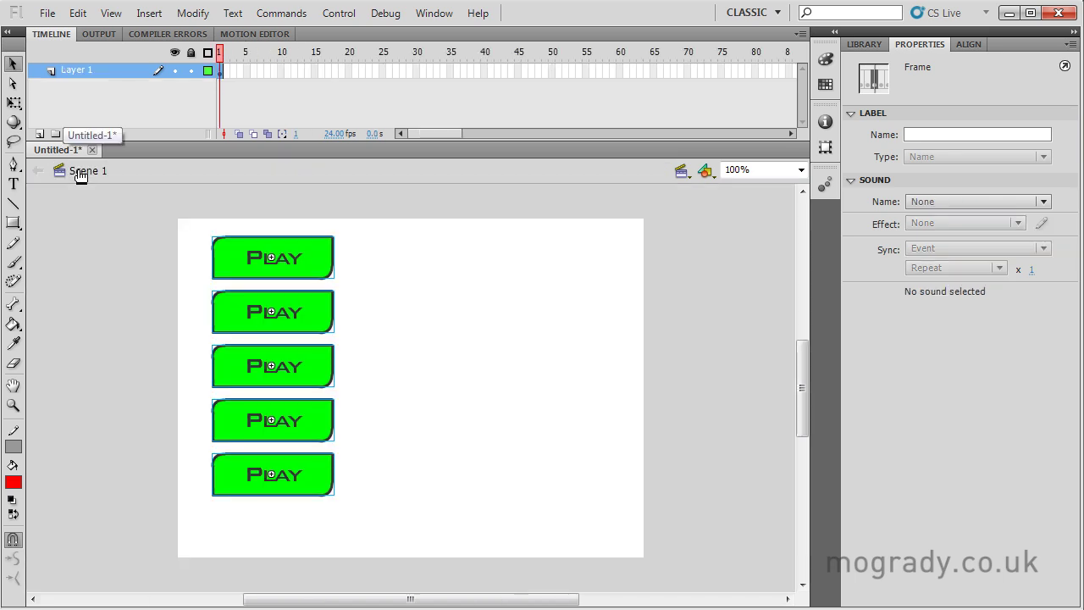
pyautogui.click(371, 522)
pyautogui.moveTo(214, 320); pyautogui.dragTo(191, 285)
pyautogui.press('Delete')
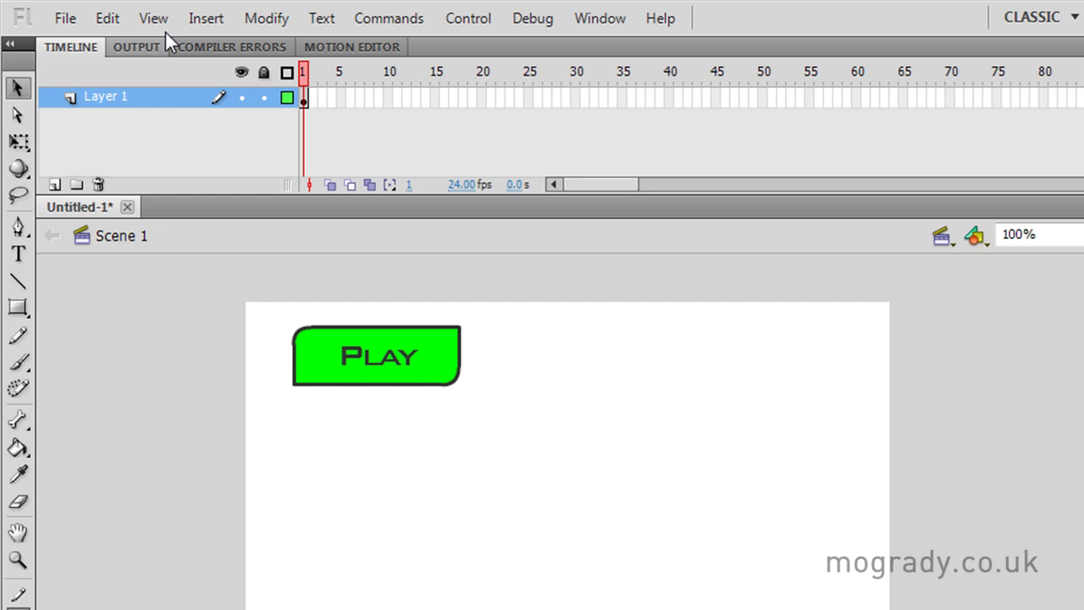
# Create a new button symbol named "stop" and draw a red rectangle about 134 by 48 px centred in its Up frame.
pyautogui.click(206, 18)
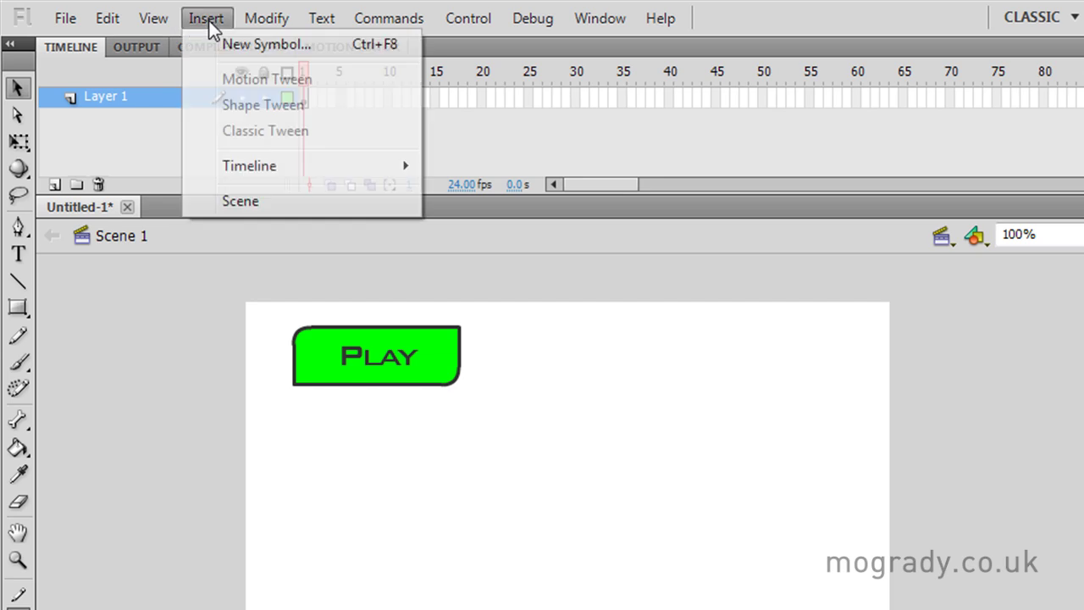
pyautogui.click(224, 47)
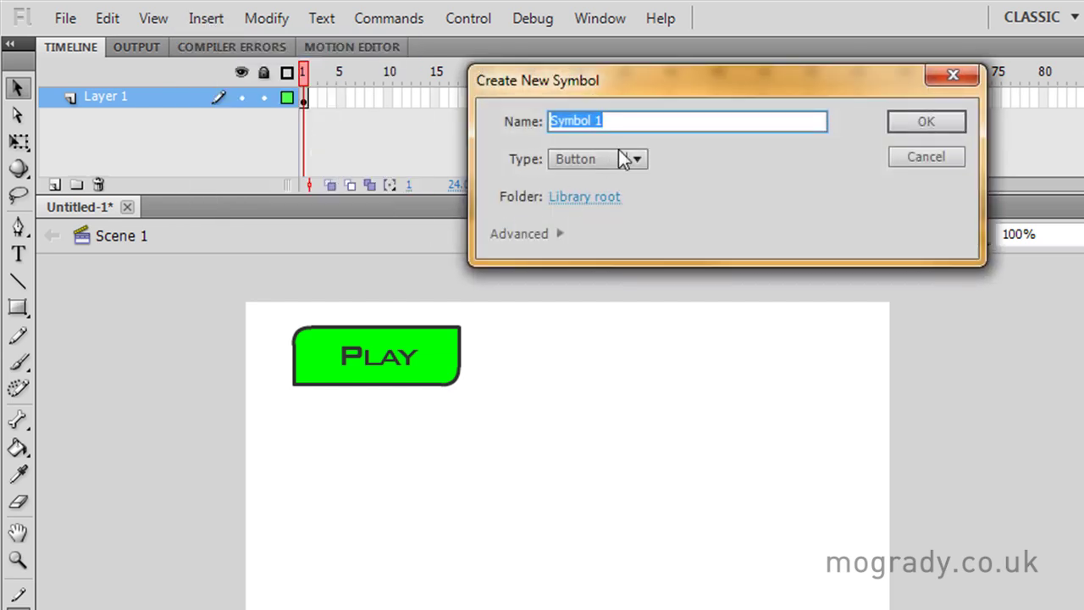
pyautogui.write('stop')
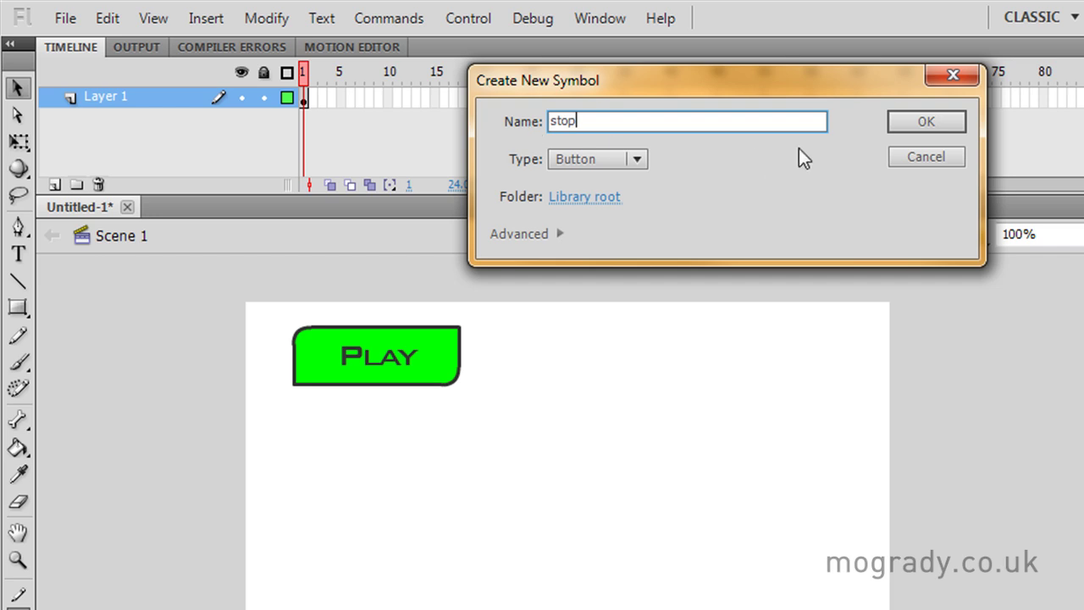
pyautogui.click(911, 122)
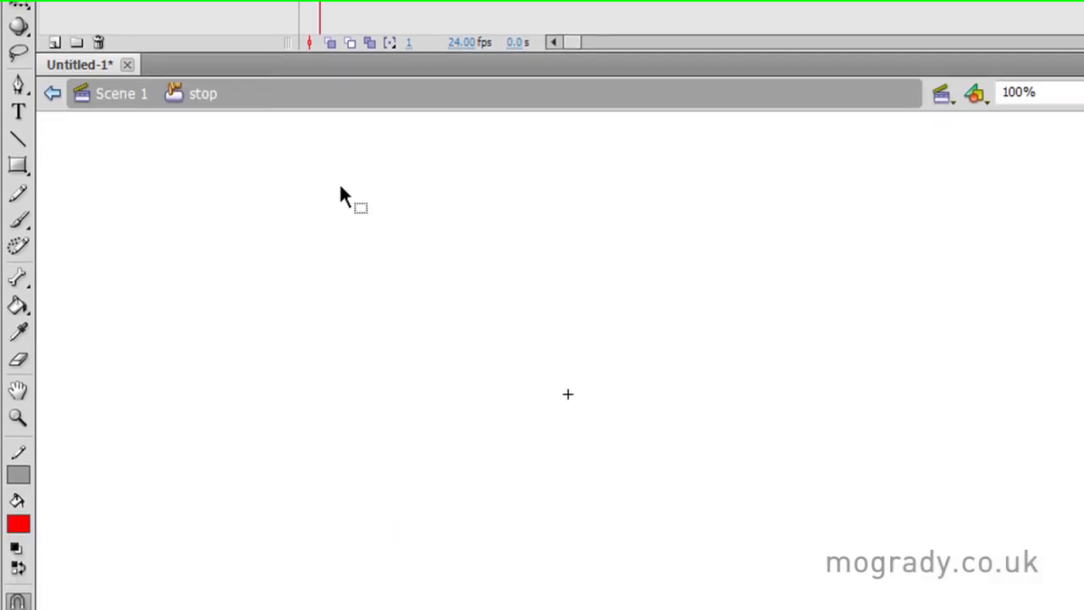
pyautogui.click(18, 254)
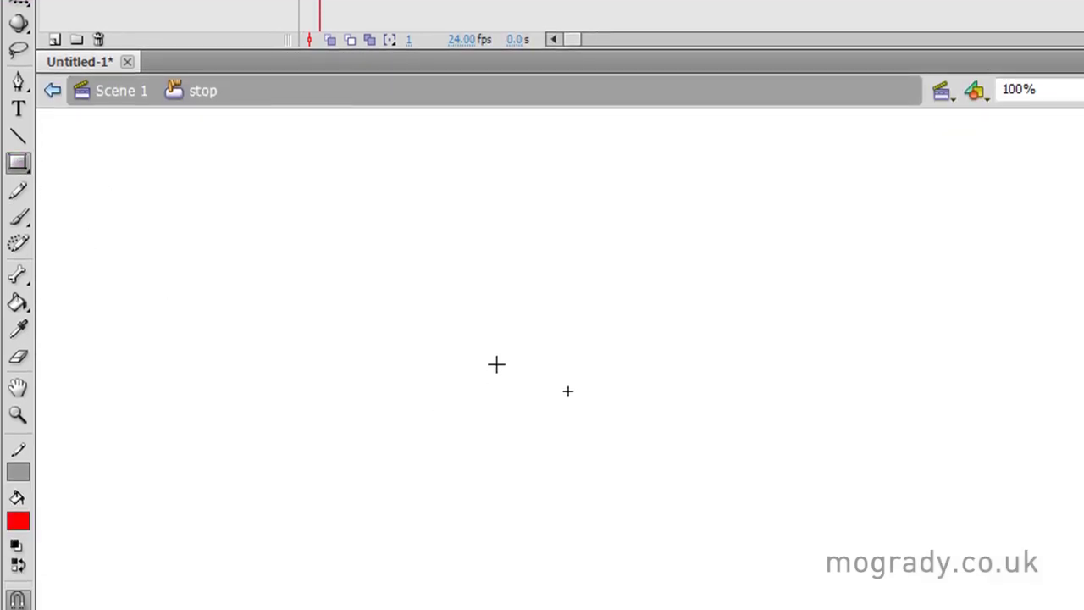
pyautogui.moveTo(493, 362); pyautogui.dragTo(651, 419)
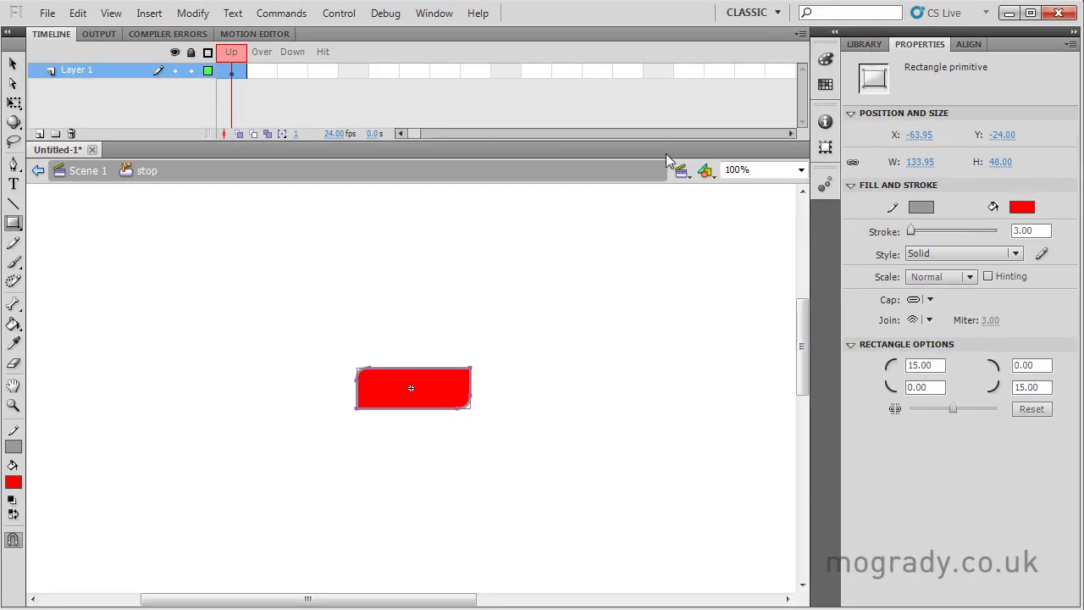
# Return to Scene 1 and cut the stop symbol from the library.
pyautogui.click(85, 171)
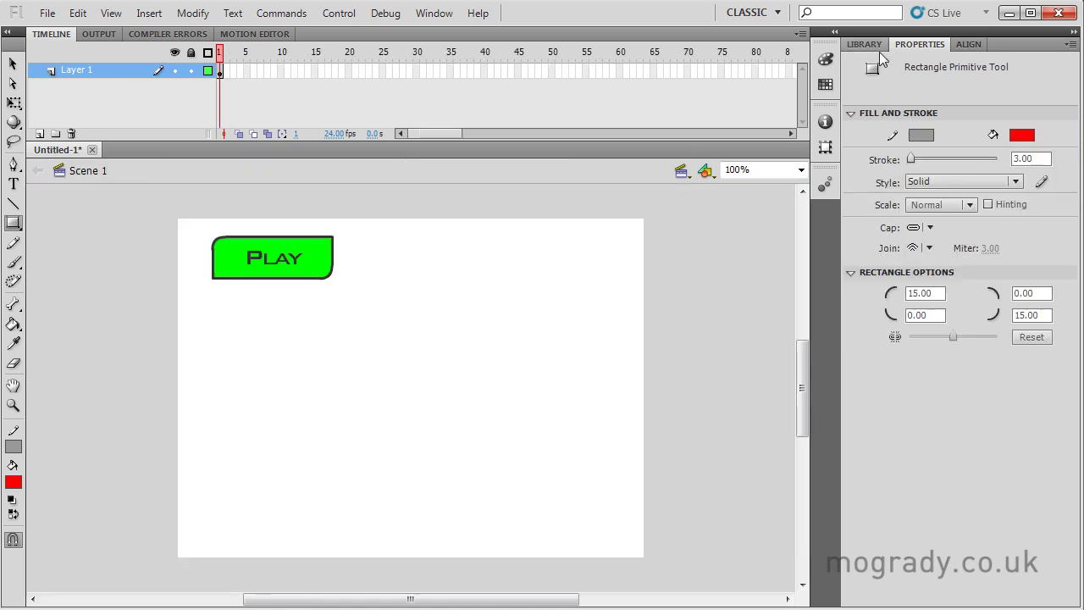
pyautogui.click(867, 44)
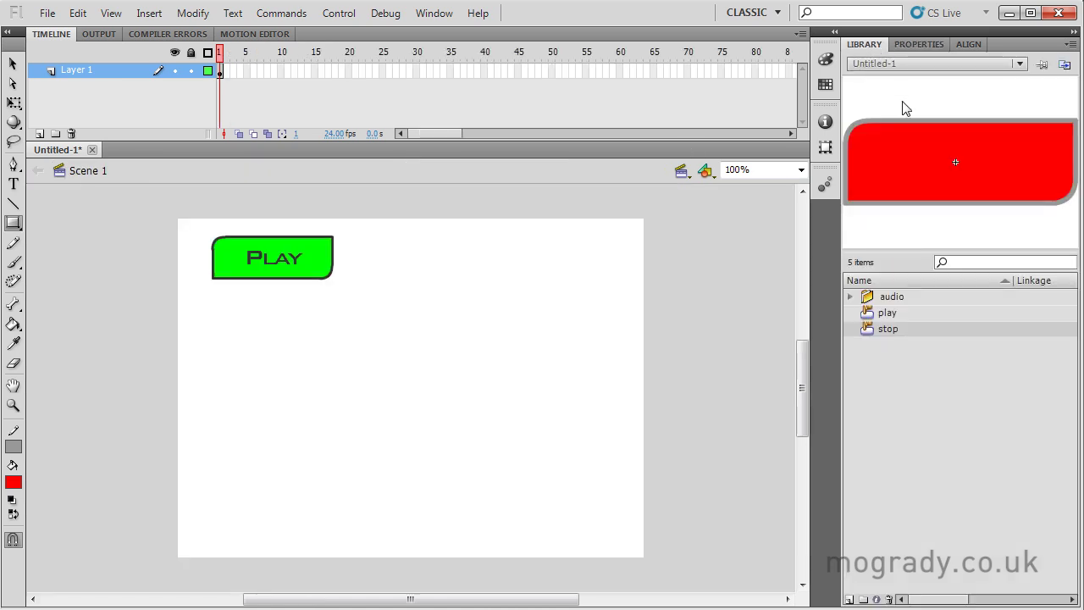
pyautogui.rightClick(891, 334)
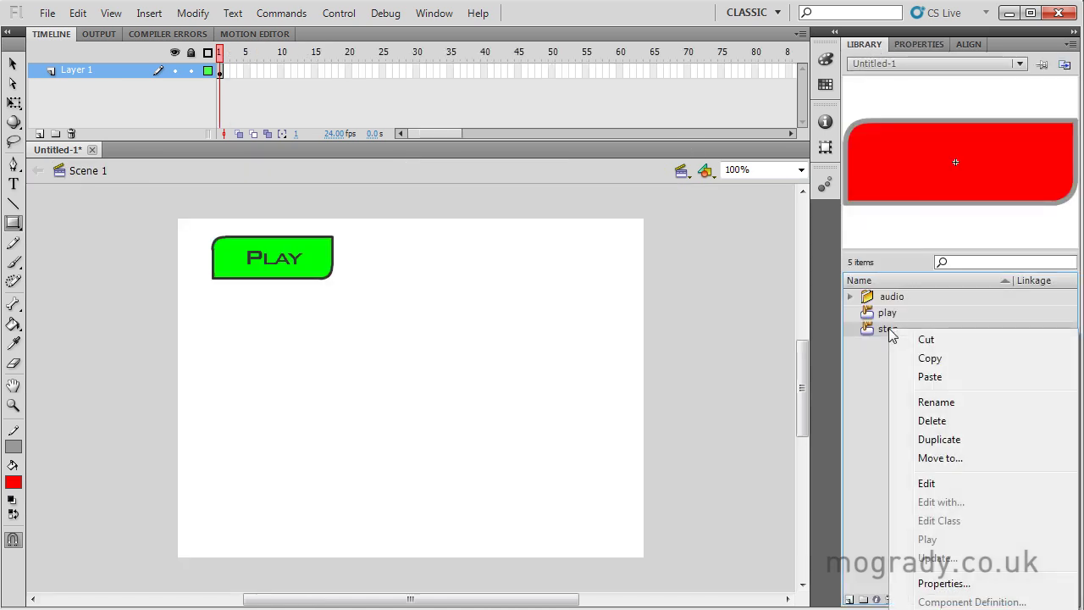
pyautogui.click(927, 340)
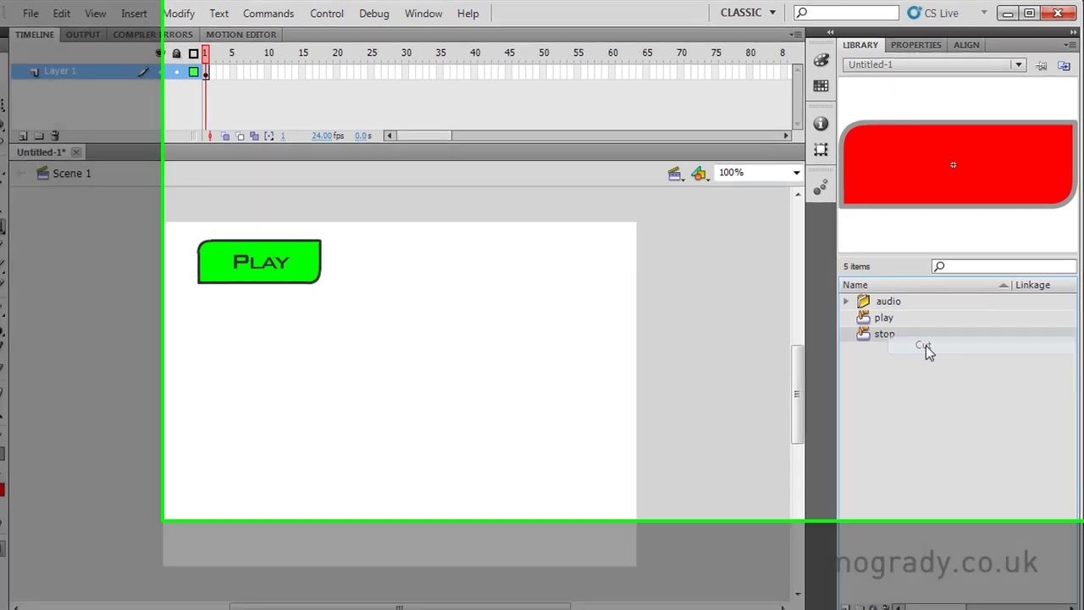
# Duplicate the play symbol in the library as a button named "stop" and open the duplicate for editing.
pyautogui.click(831, 383)
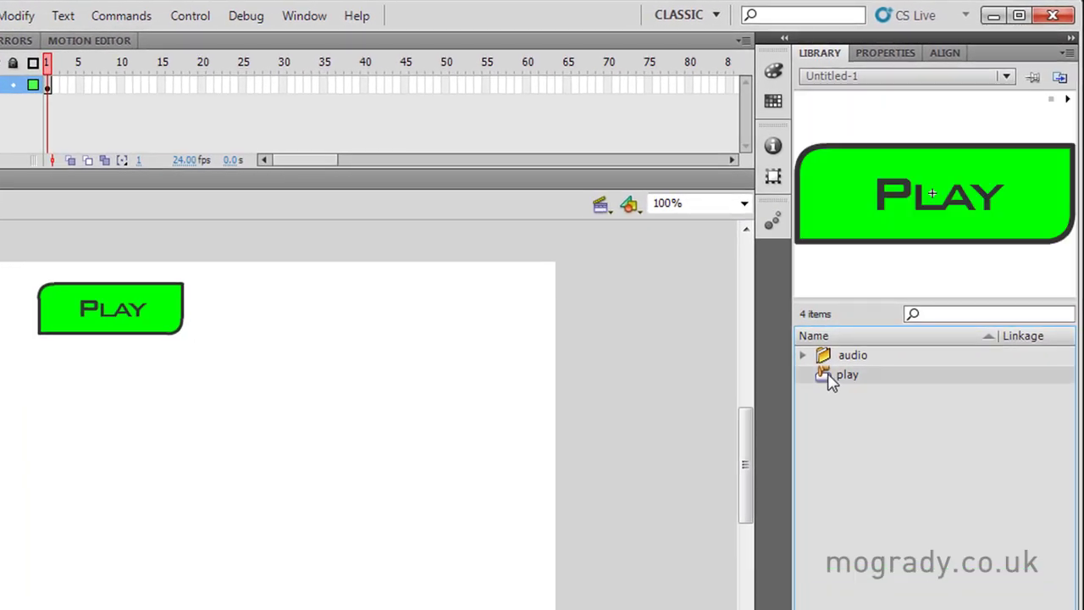
pyautogui.rightClick(831, 384)
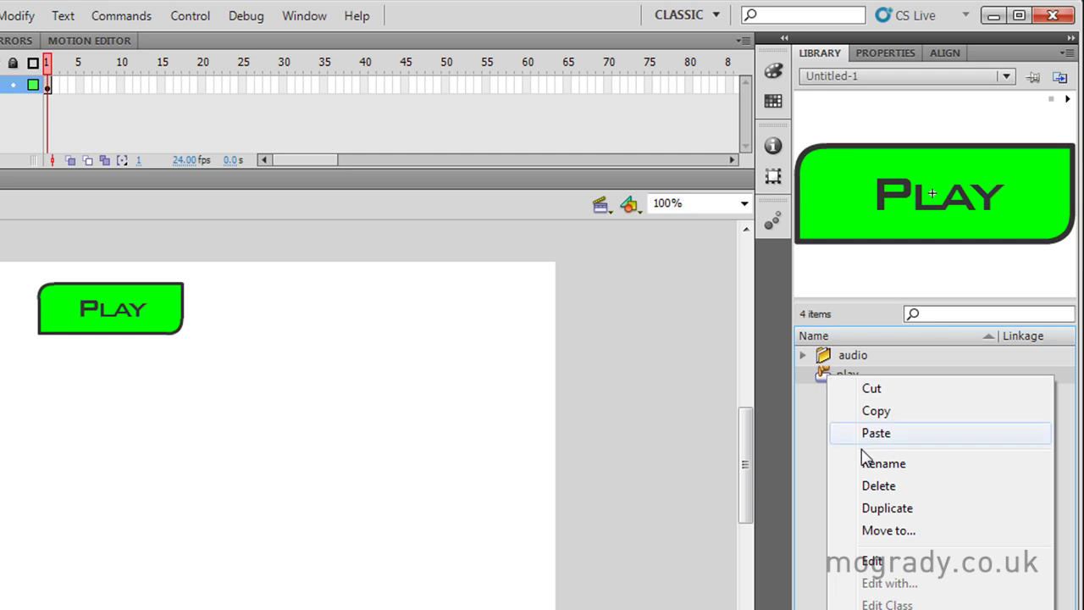
pyautogui.click(884, 510)
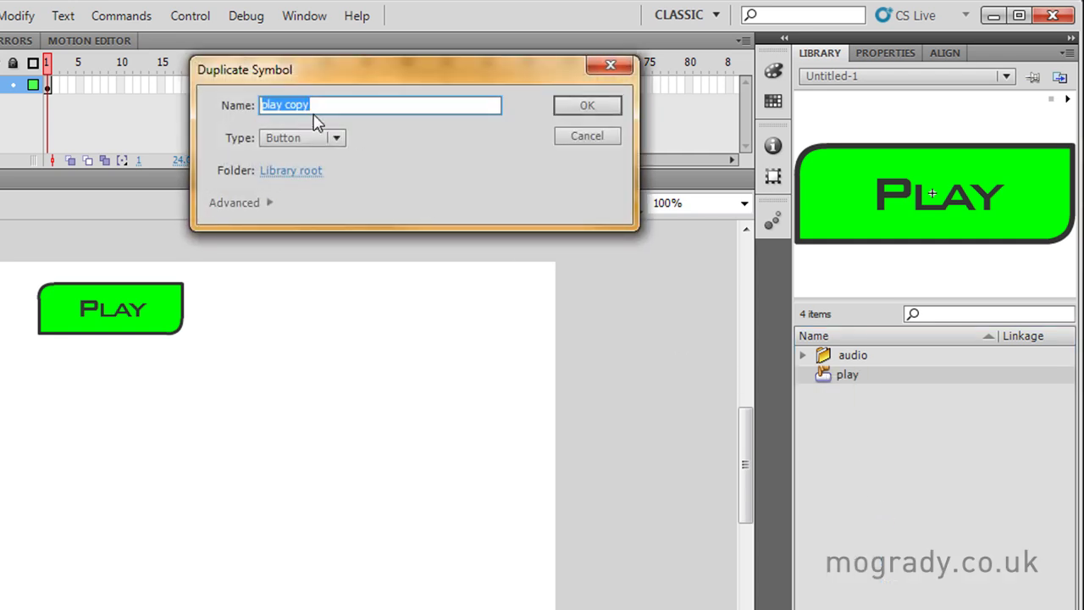
pyautogui.write('stop')
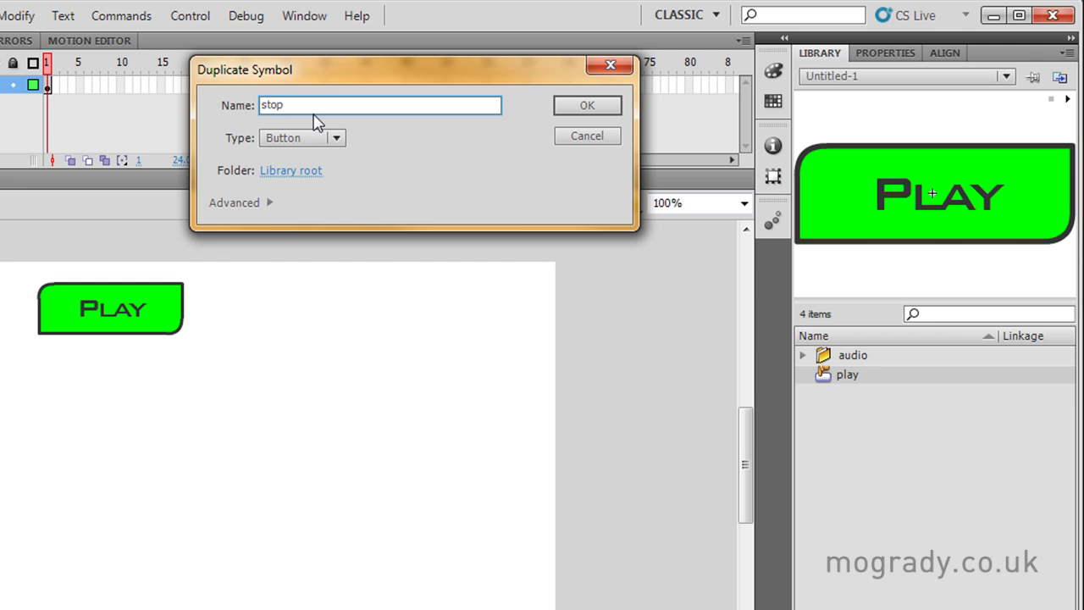
pyautogui.press('Return')
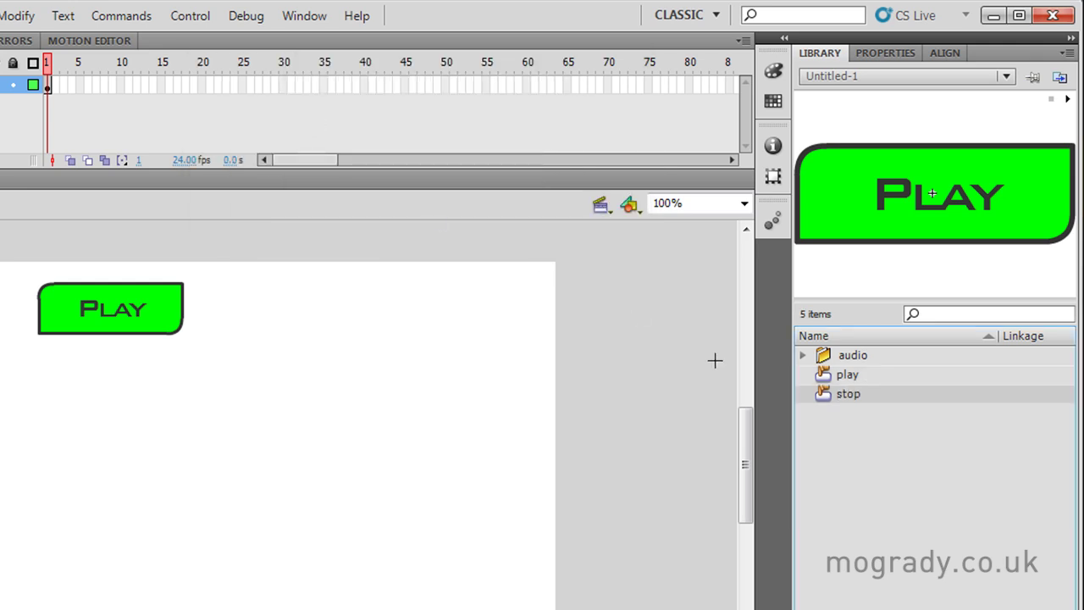
pyautogui.doubleClick(828, 402)
# Examine the Up, Over and Down frames of the background and text layers in the stop symbol.
pyautogui.click(62, 123)
pyautogui.click(97, 125)
pyautogui.click(134, 124)
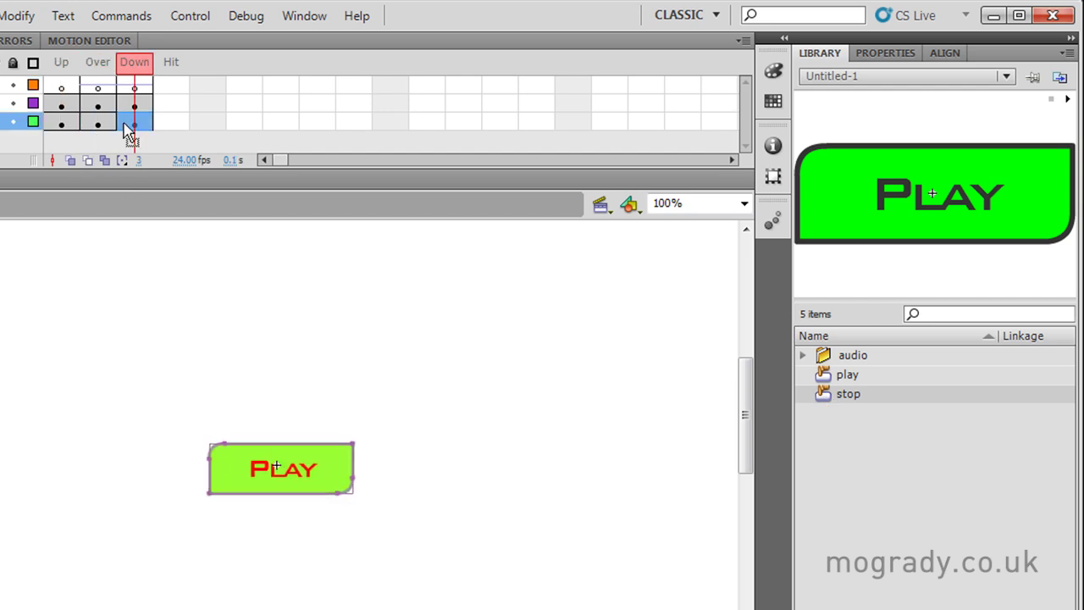
pyautogui.click(63, 106)
pyautogui.click(97, 105)
pyautogui.click(128, 105)
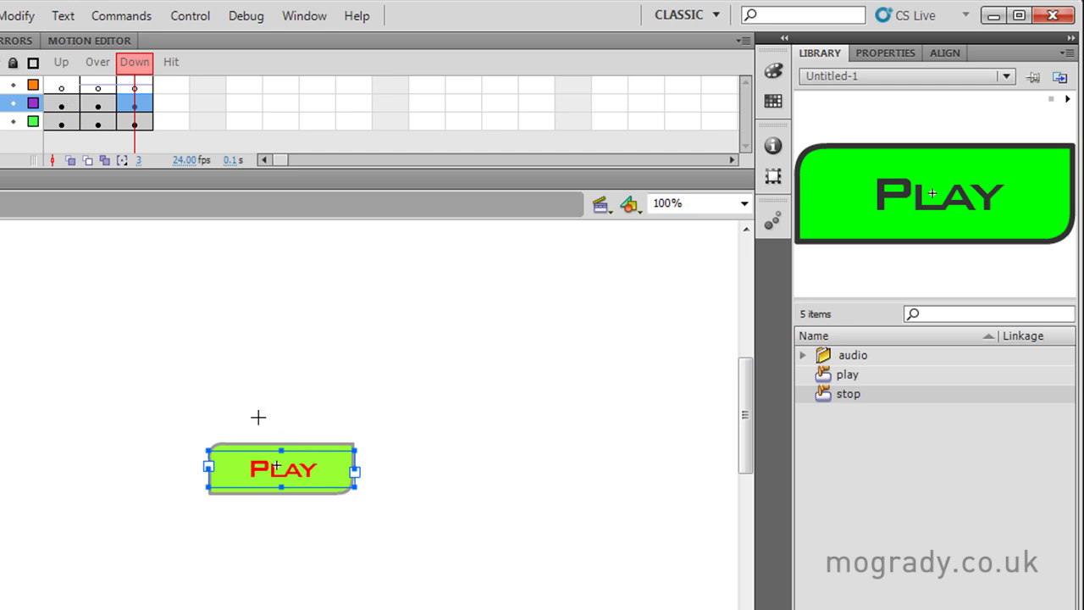
# Replace the label in the text layer's Up frame of the stop symbol with "Stop".
pyautogui.click(63, 105)
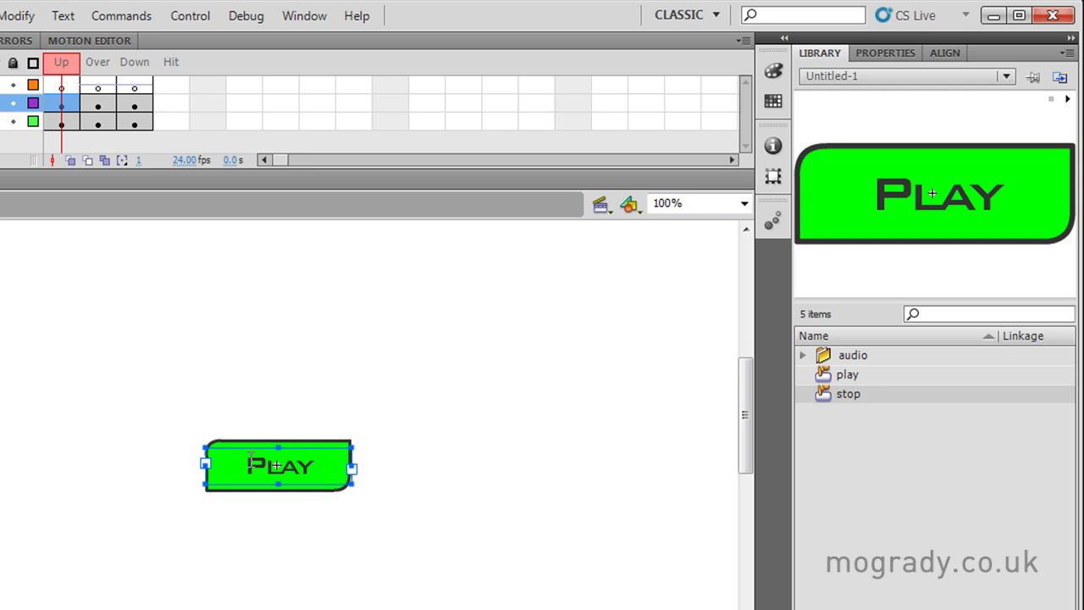
pyautogui.click(277, 465)
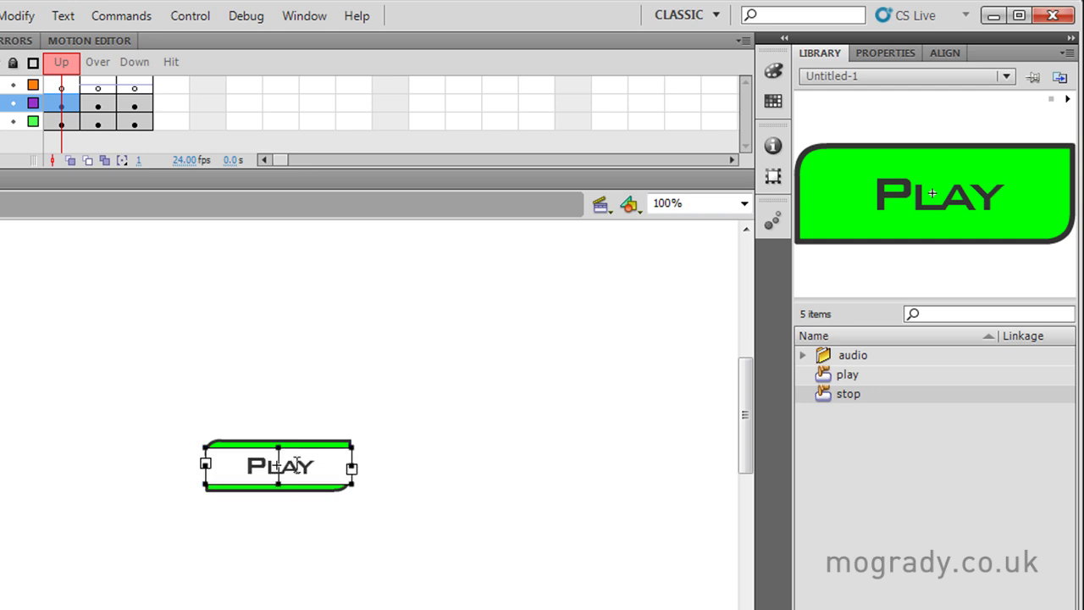
pyautogui.doubleClick(295, 462)
pyautogui.write('S')
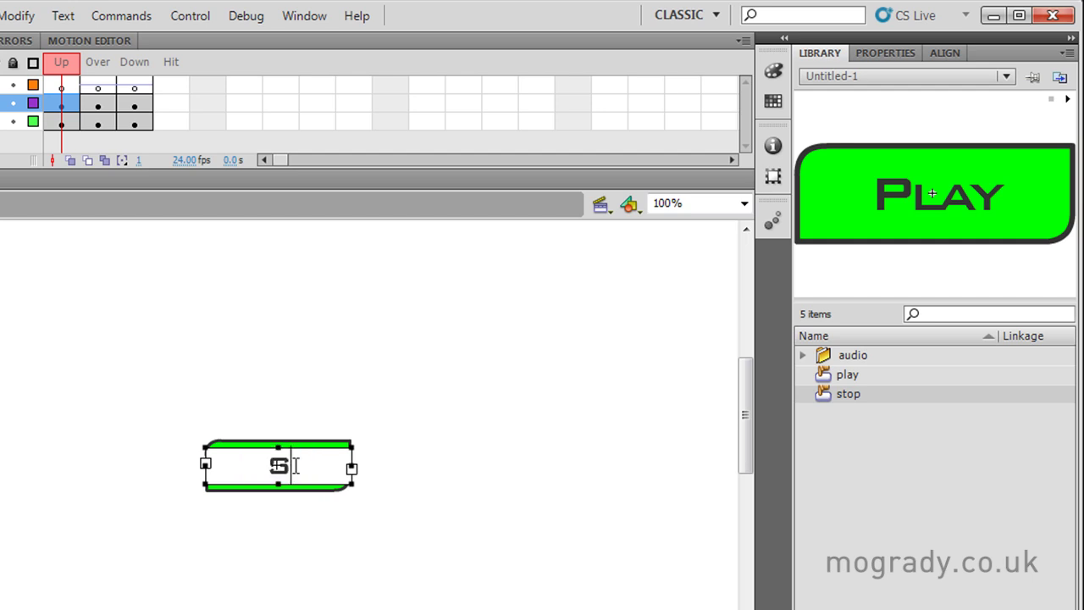
pyautogui.write('TOP')
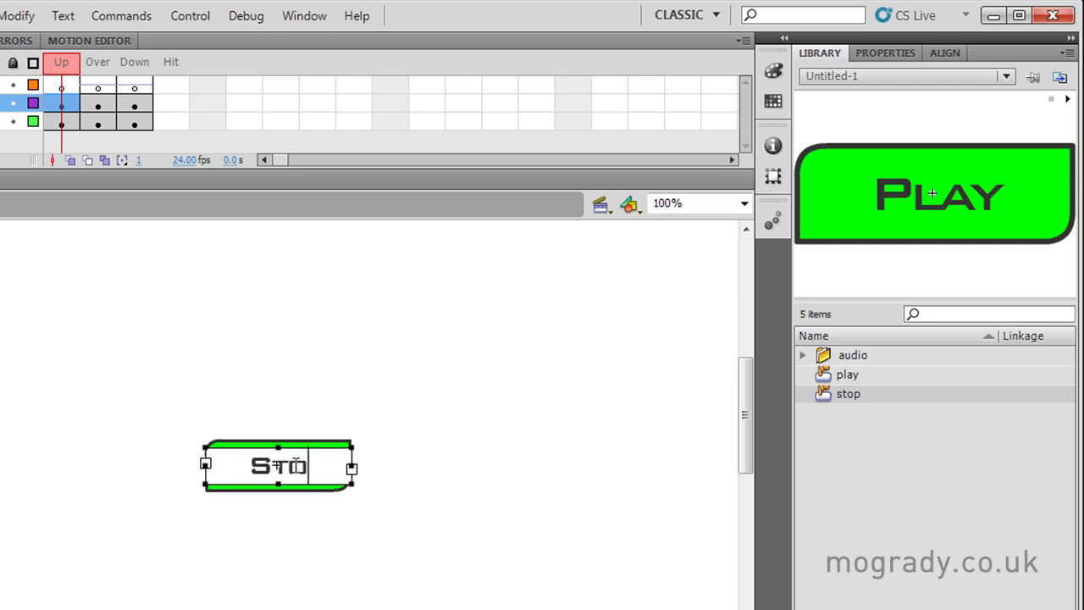
# Change the text layer's Over frame label in the stop symbol to "Stop".
pyautogui.click(98, 103)
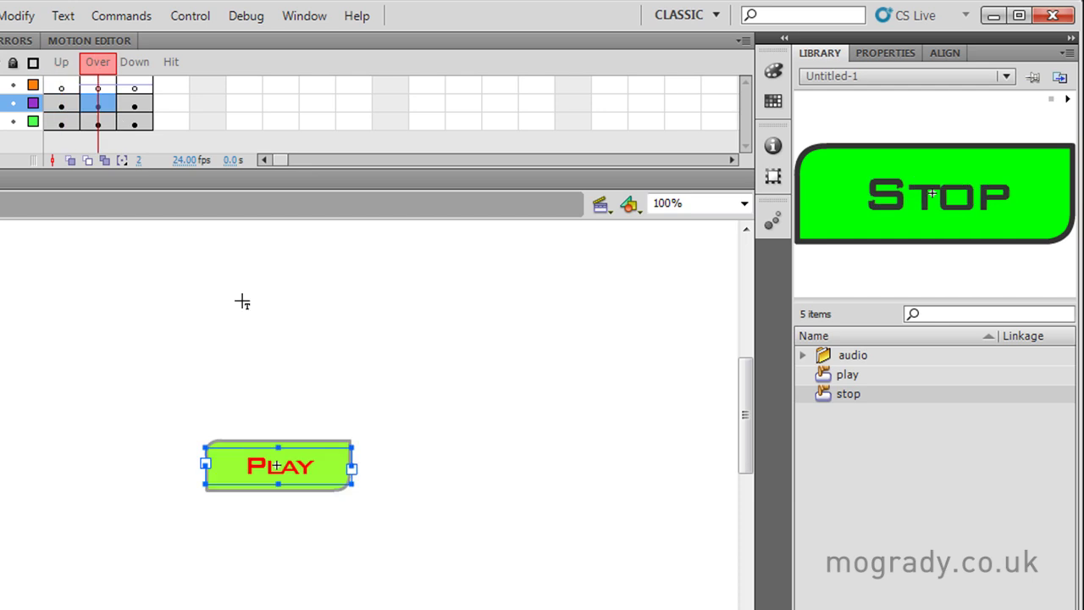
pyautogui.doubleClick(279, 466)
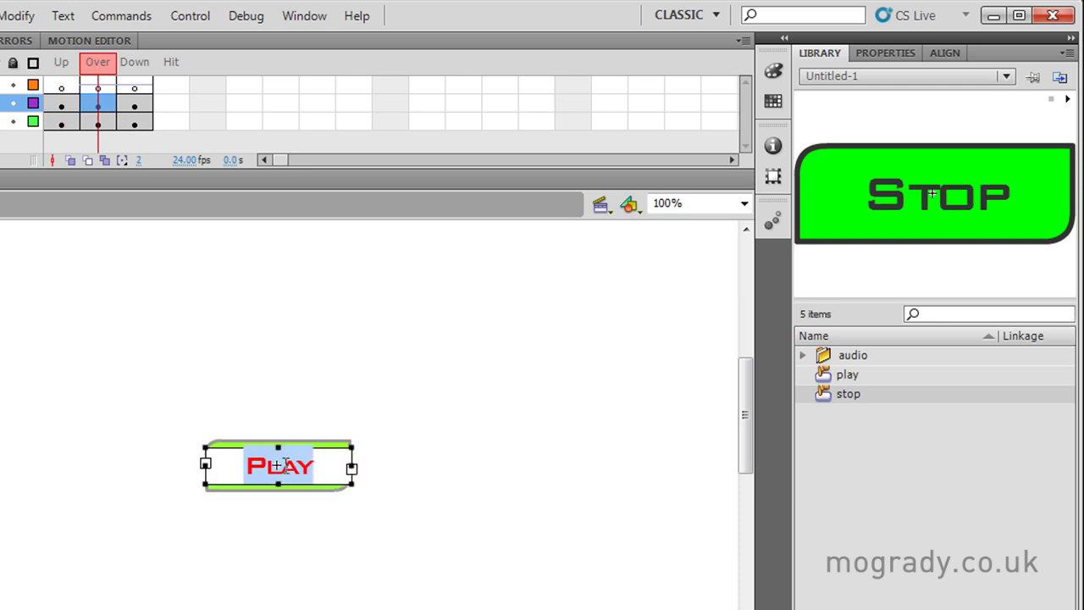
pyautogui.write('Stop')
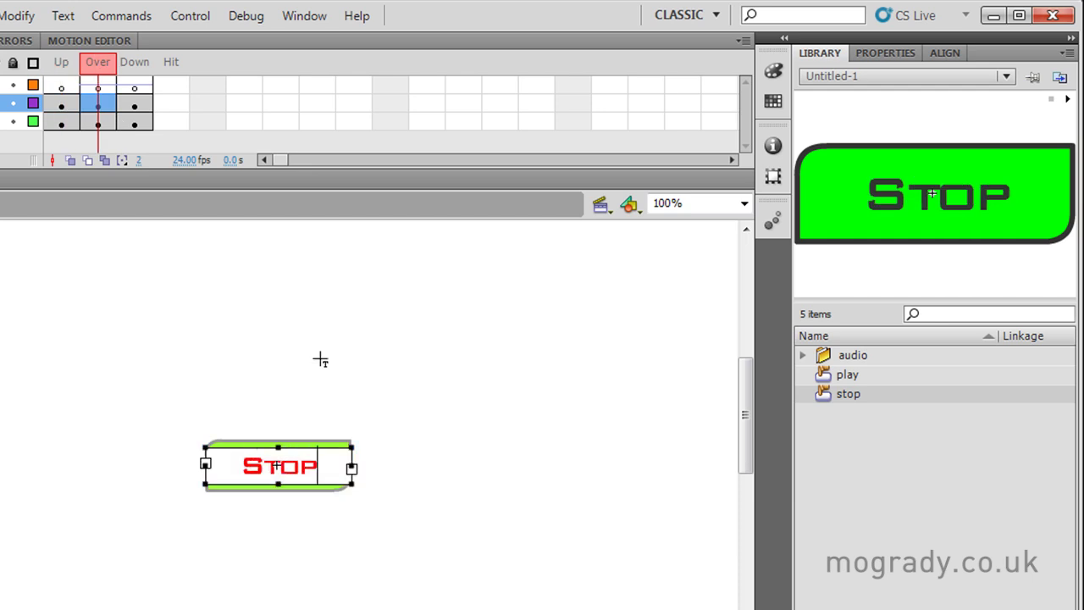
# Change the text layer's Down frame label in the stop symbol to "Stop".
pyautogui.click(141, 105)
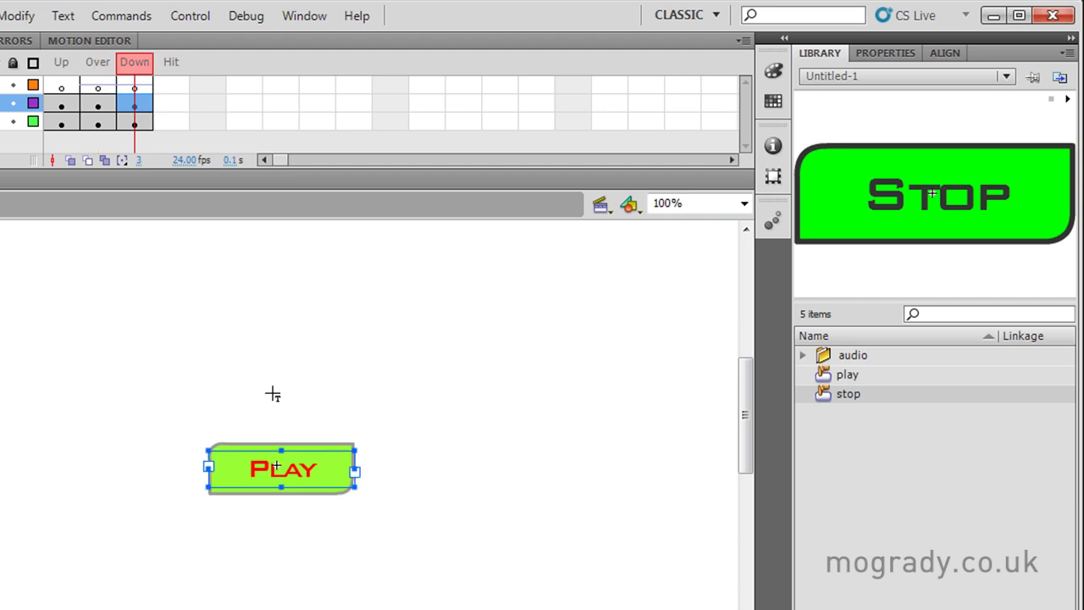
pyautogui.doubleClick(284, 472)
pyautogui.scroll(3, 283, 469)
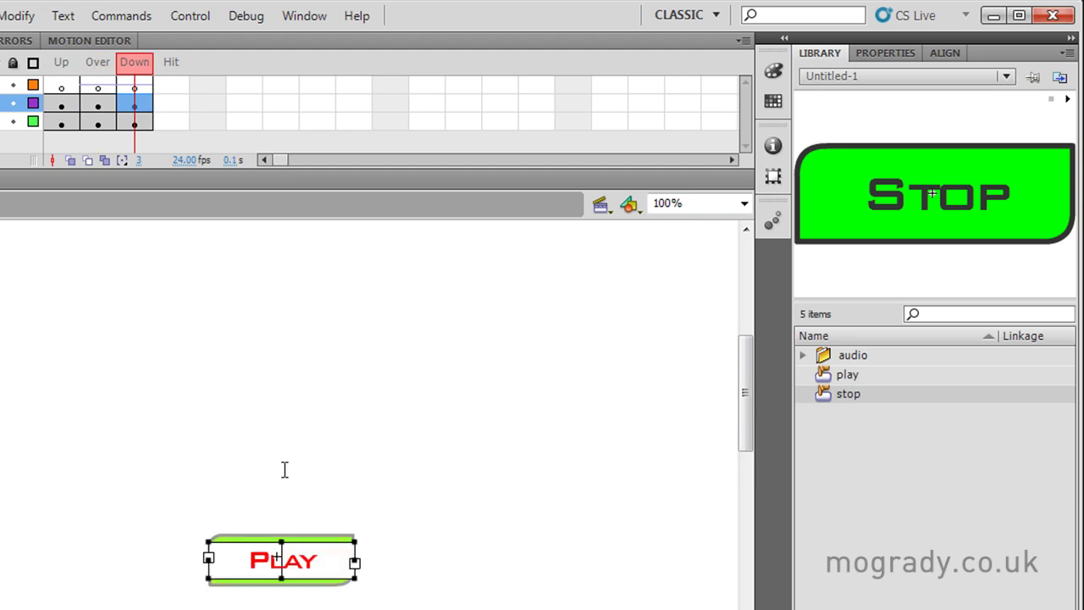
pyautogui.click(283, 469)
pyautogui.doubleClick(288, 559)
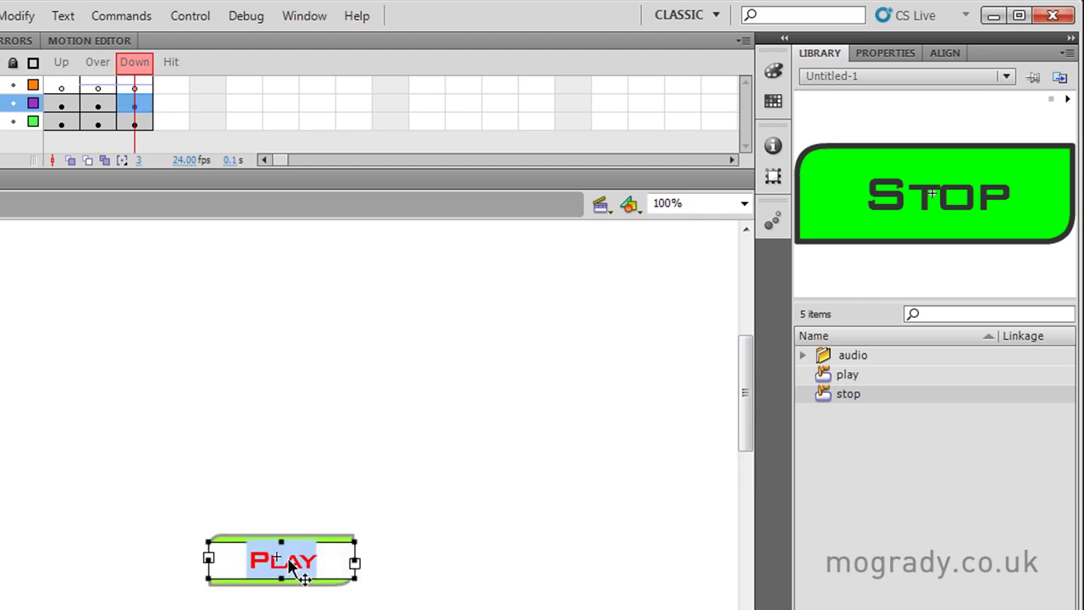
pyautogui.write('Stop')
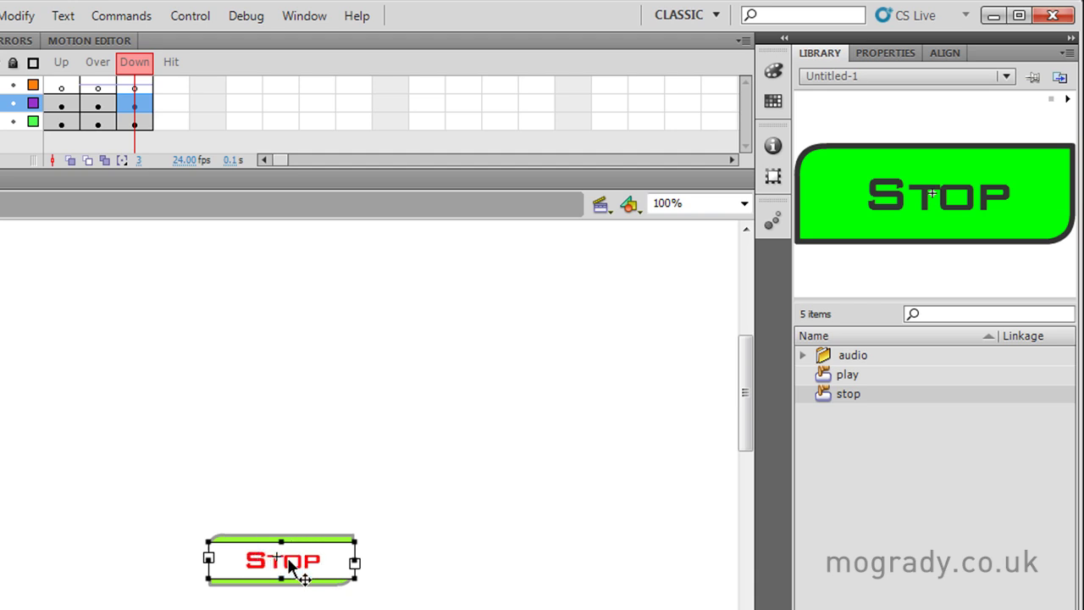
# Set the rockLoop.mp3 sound's sync to Stop in the top layer's Down frame of the stop symbol, and preview the movie.
pyautogui.click(140, 86)
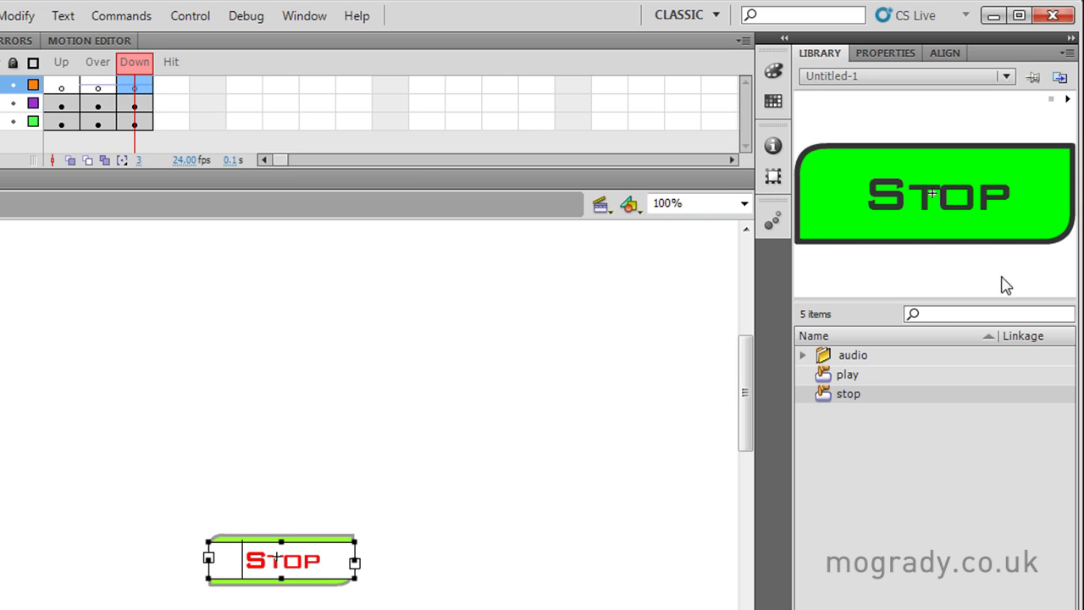
pyautogui.click(892, 59)
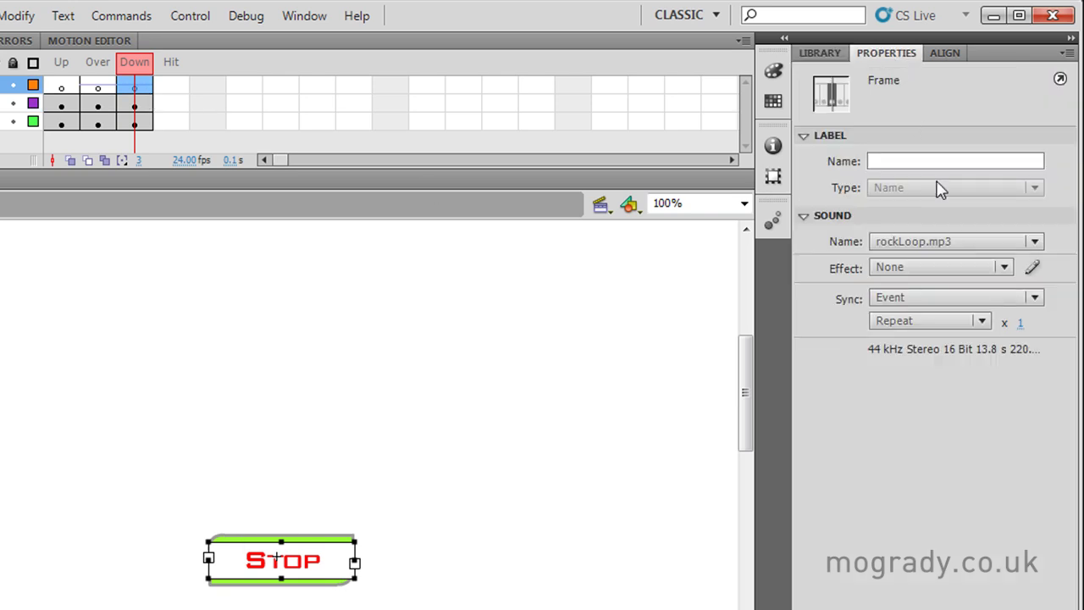
pyautogui.click(924, 243)
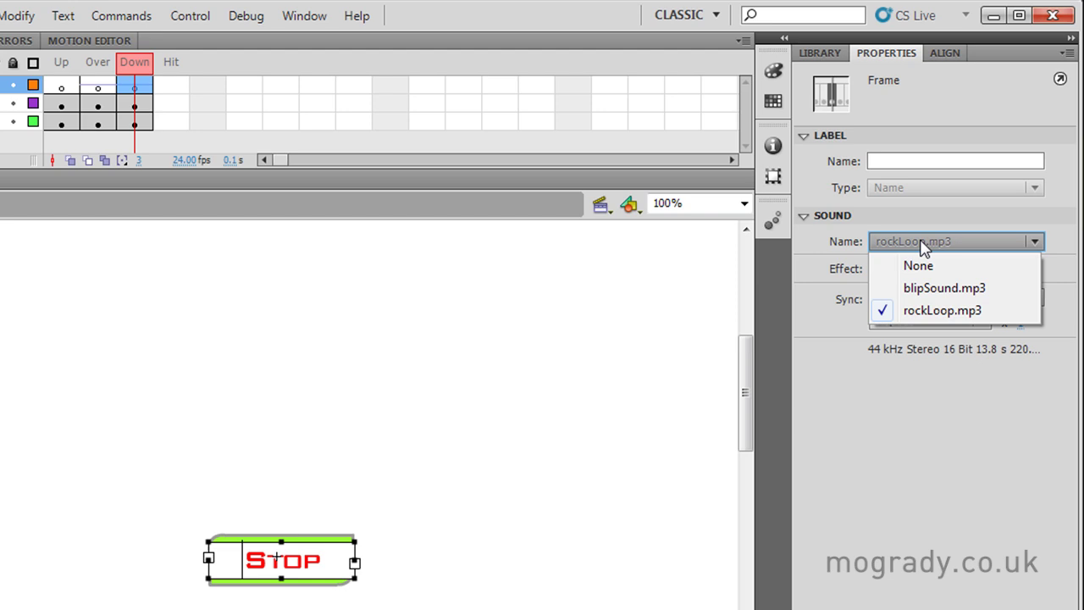
pyautogui.click(943, 312)
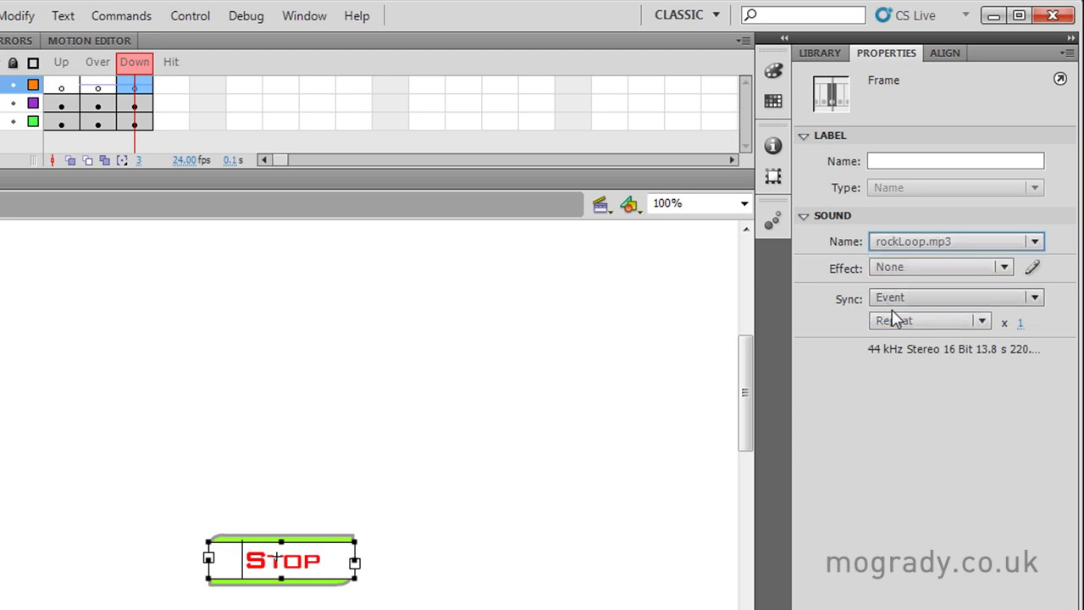
pyautogui.click(1035, 298)
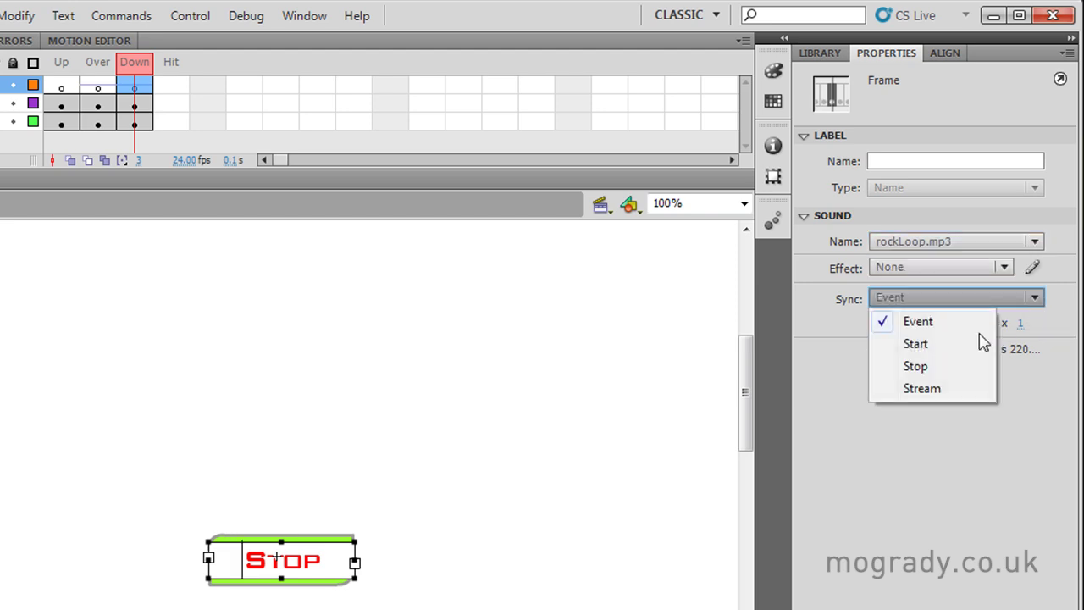
pyautogui.click(919, 371)
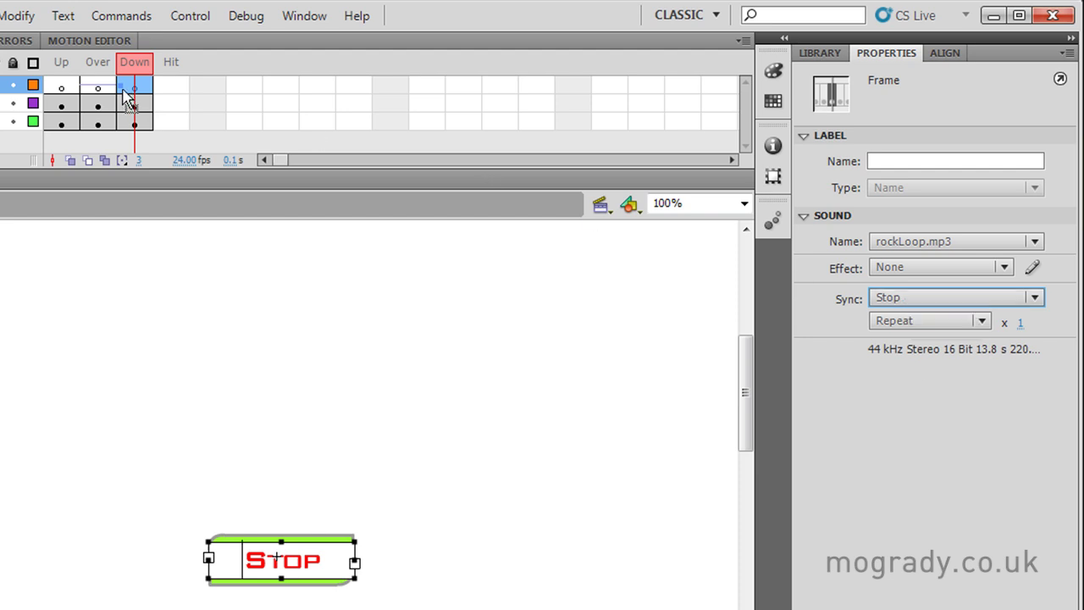
pyautogui.click(174, 103)
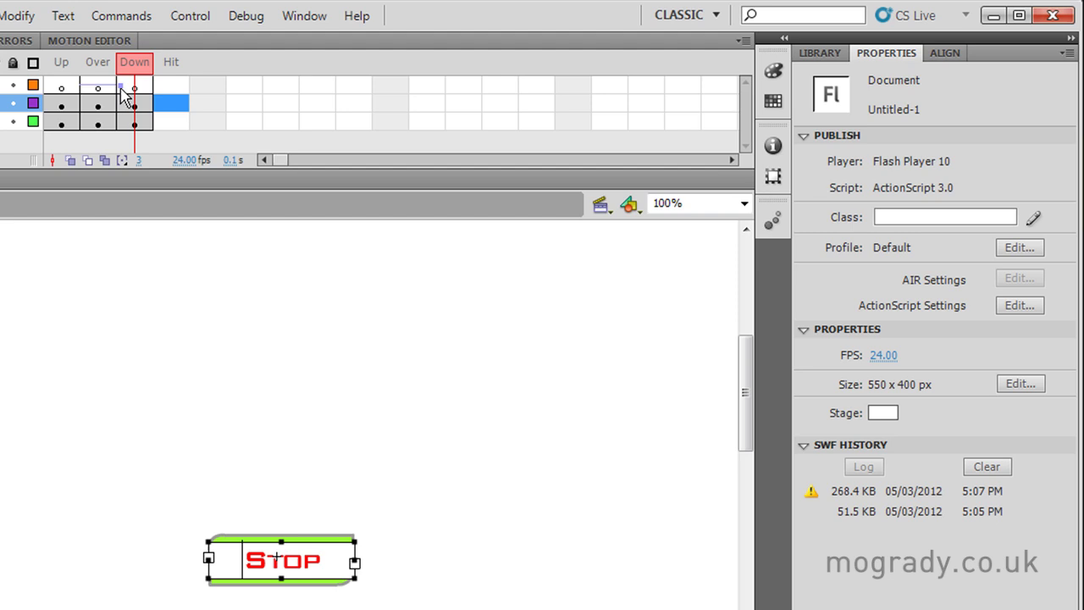
pyautogui.hotkey('ctrl', 'Return')
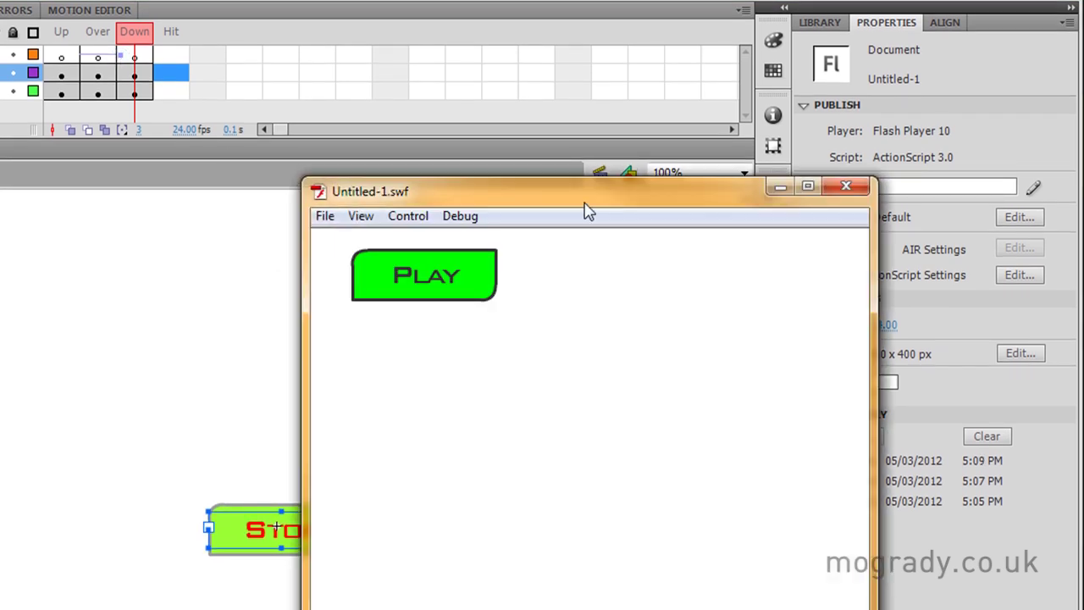
pyautogui.click(838, 188)
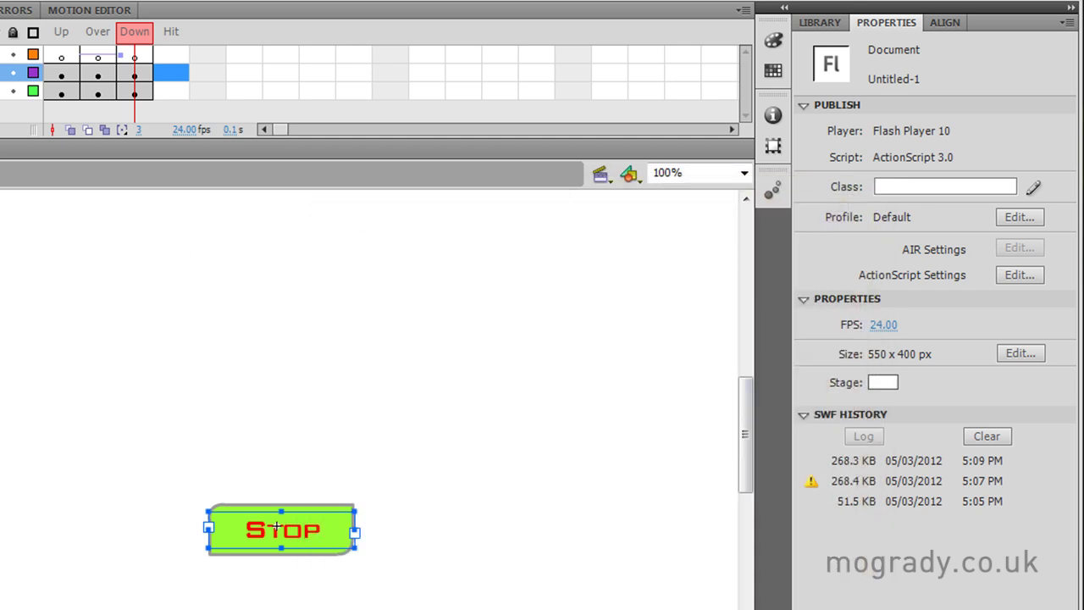
# Return to the main scene and place an instance of the stop symbol to the right of the Play button, level with it.
pyautogui.doubleClick(52, 214)
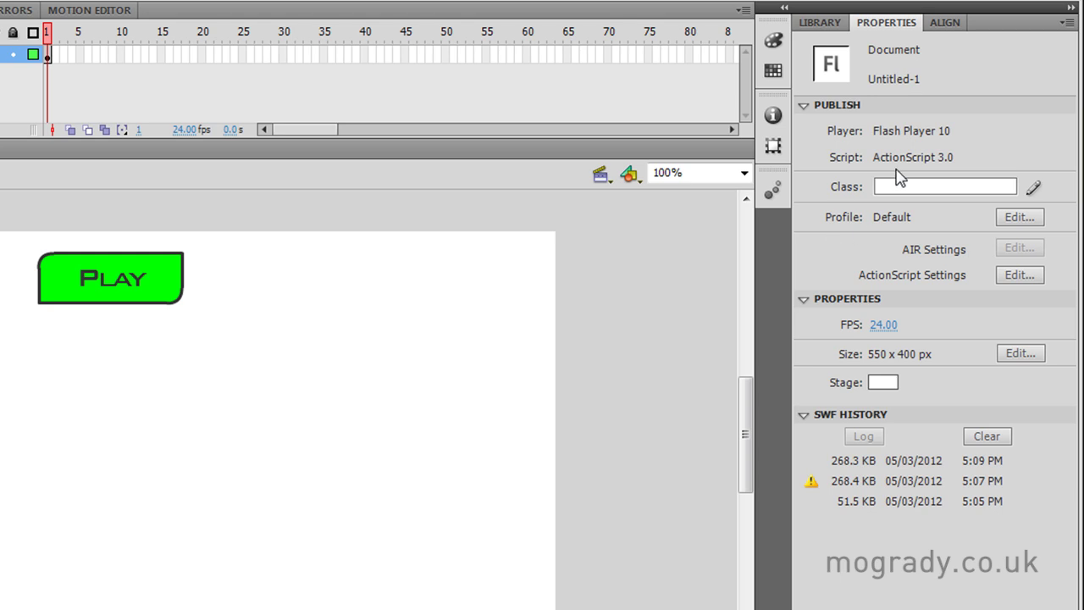
pyautogui.click(829, 25)
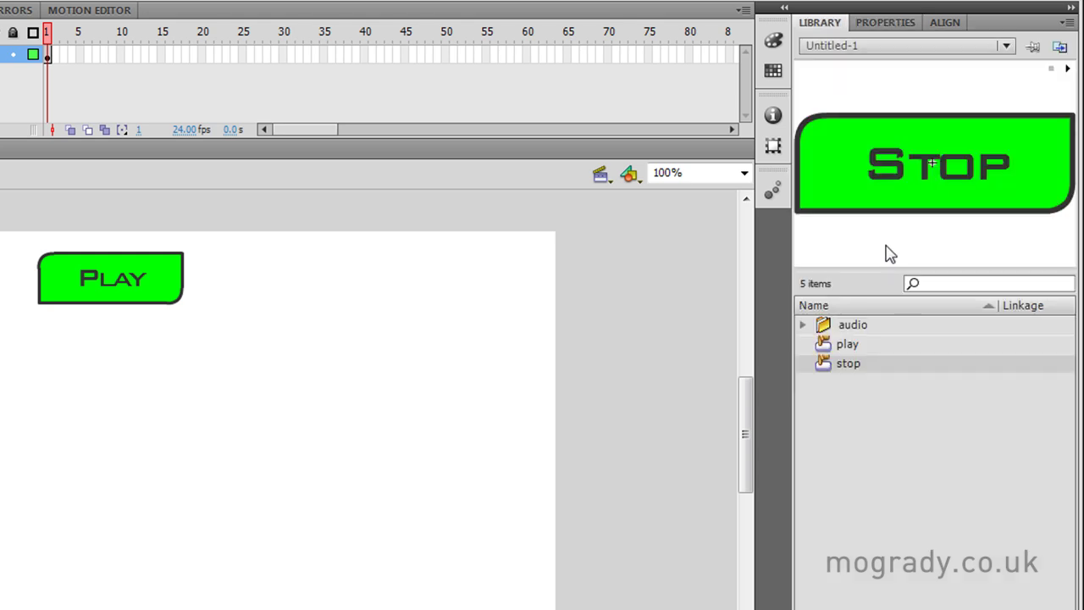
pyautogui.moveTo(826, 372); pyautogui.dragTo(296, 278)
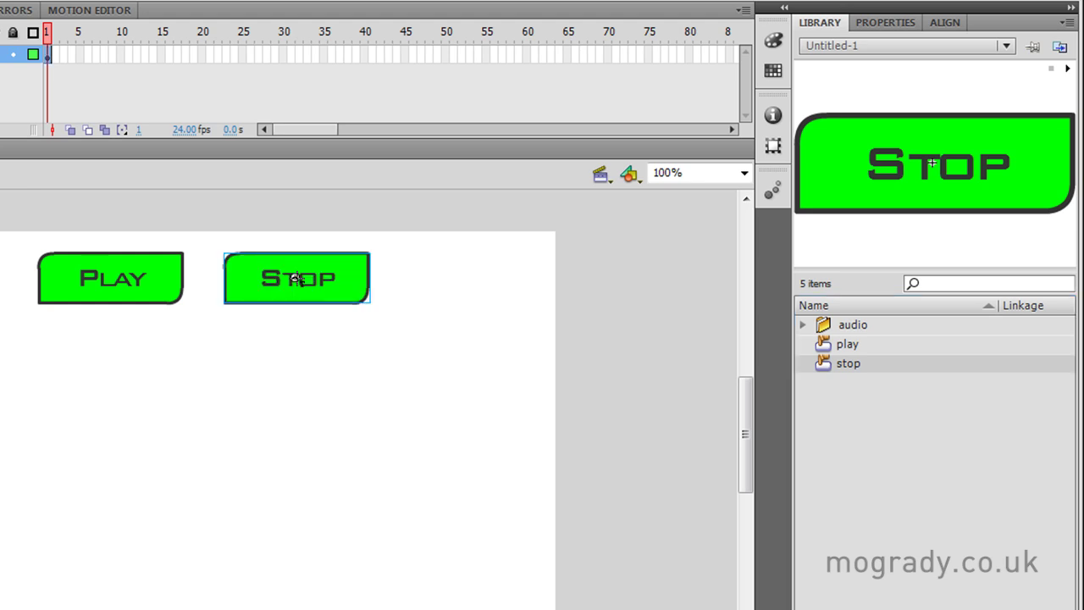
# Test the movie by starting the sound with the Play button and halting it with the Stop button, and close the preview.
pyautogui.hotkey('ctrl', 'Return')
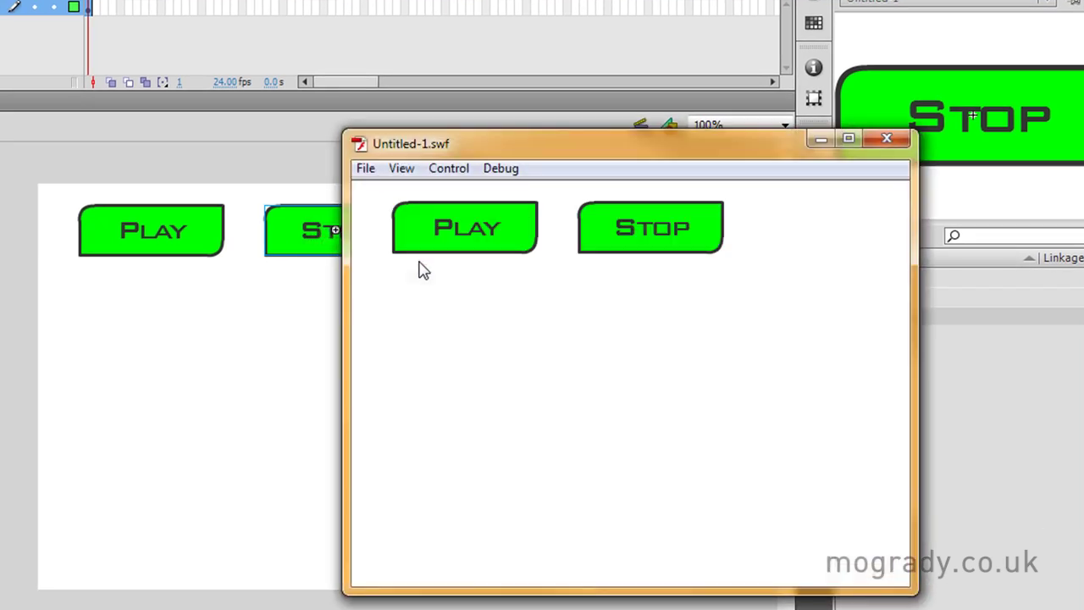
pyautogui.click(468, 231)
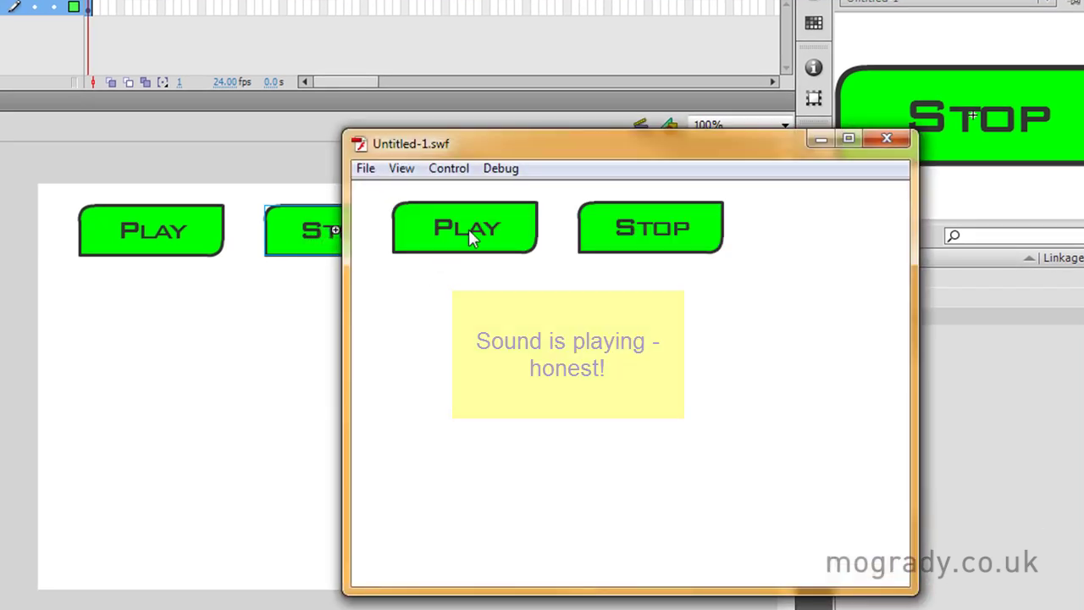
pyautogui.click(650, 234)
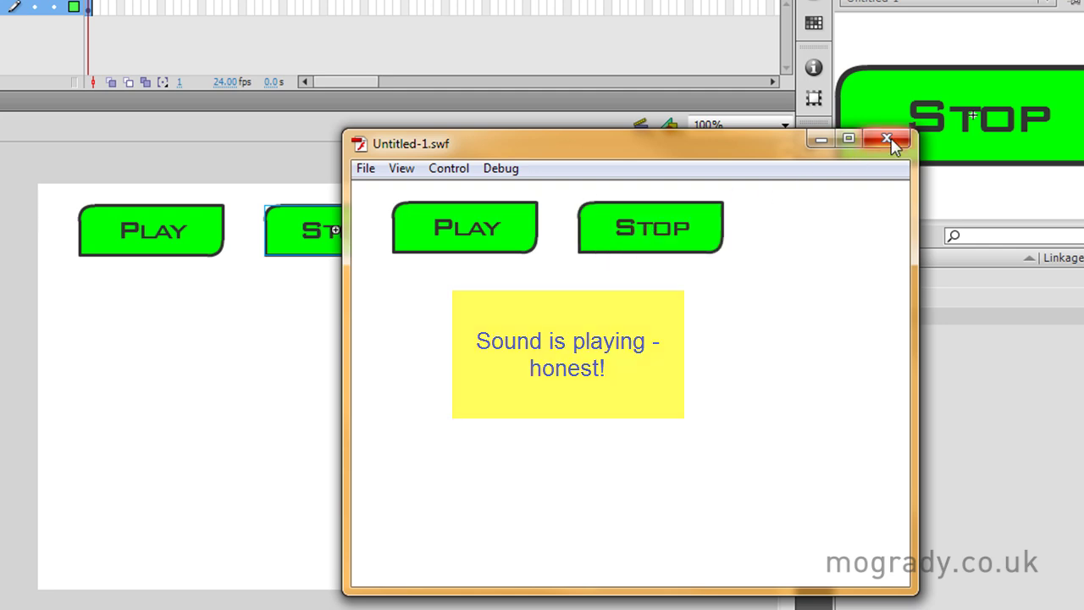
pyautogui.click(889, 142)
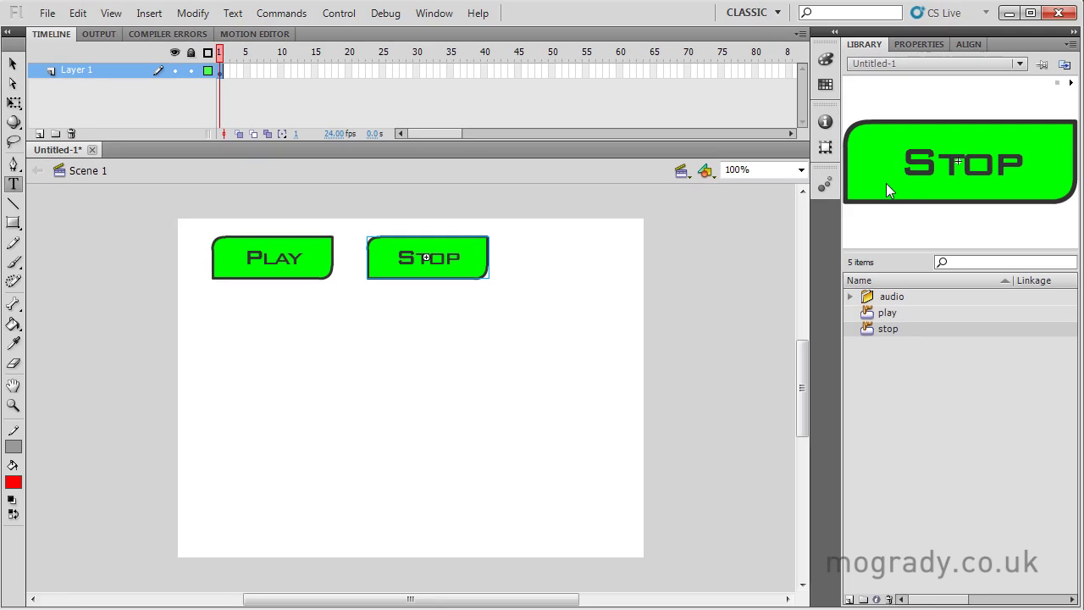